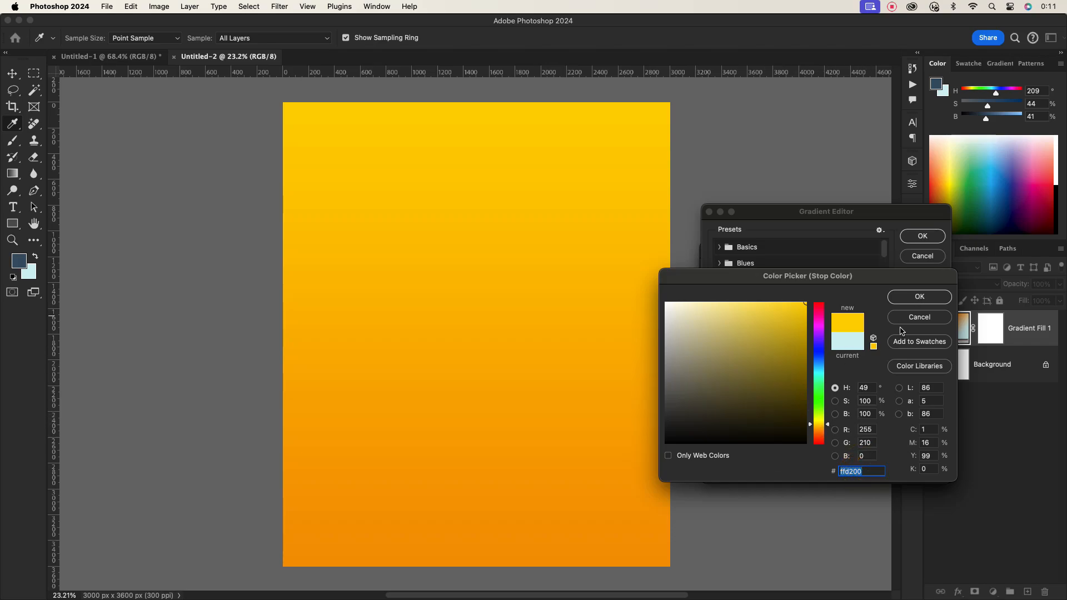
- Finish the orange-to-yellow gradient fill by setting the stop's color, then reverse the gradient direction at a 90° angle
click(818, 426)
click(918, 297)
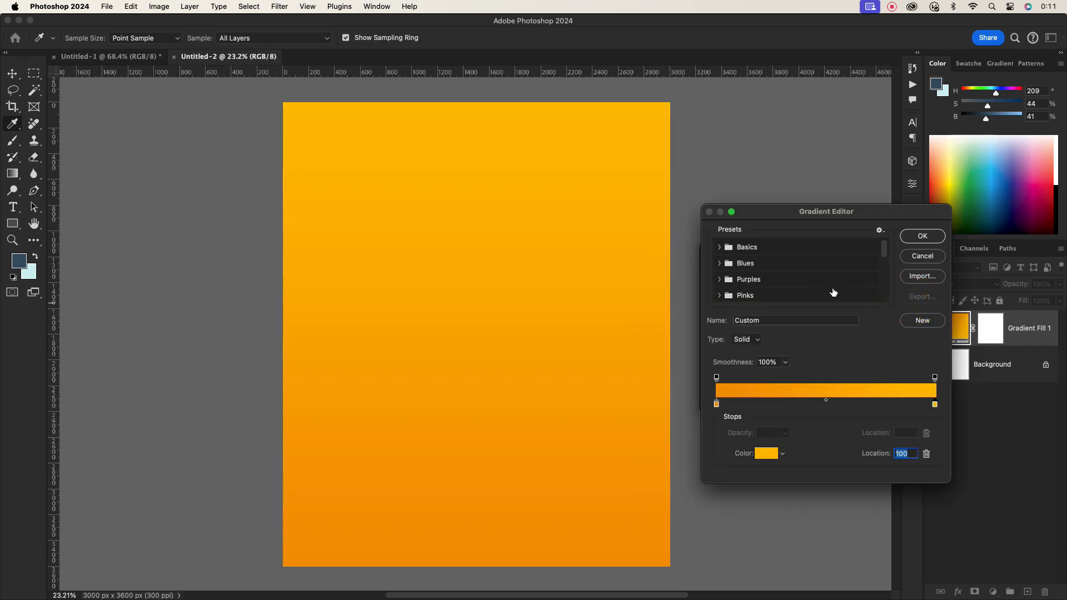
click(923, 237)
click(759, 352)
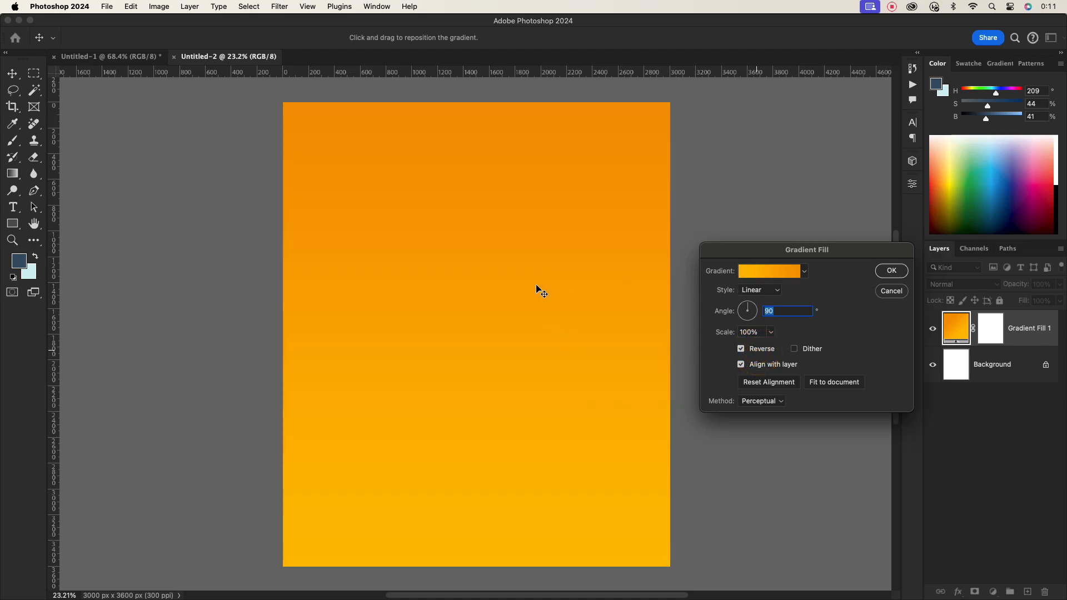
click(891, 271)
- Add a new empty layer and set the foreground color to bright yellow (H 58, S 100, B 100)
click(1028, 591)
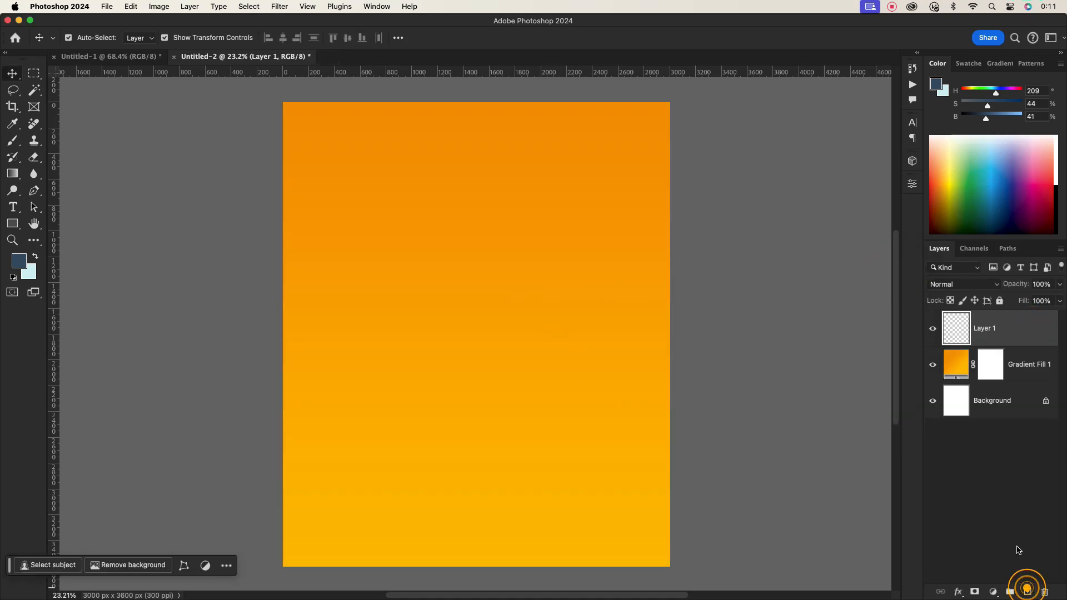
click(20, 260)
click(817, 422)
drag(786, 310, 809, 302)
click(920, 298)
click(1011, 337)
key(v)
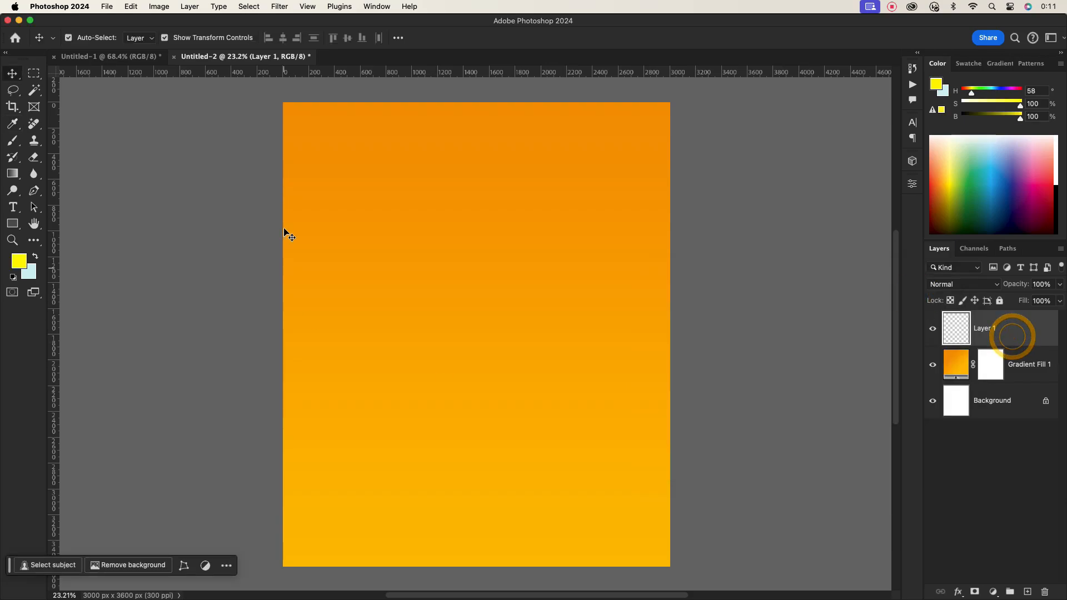
- Paint a large soft yellow glow with a 3700 px Brush near the top center of the new layer
click(11, 125)
click(13, 140)
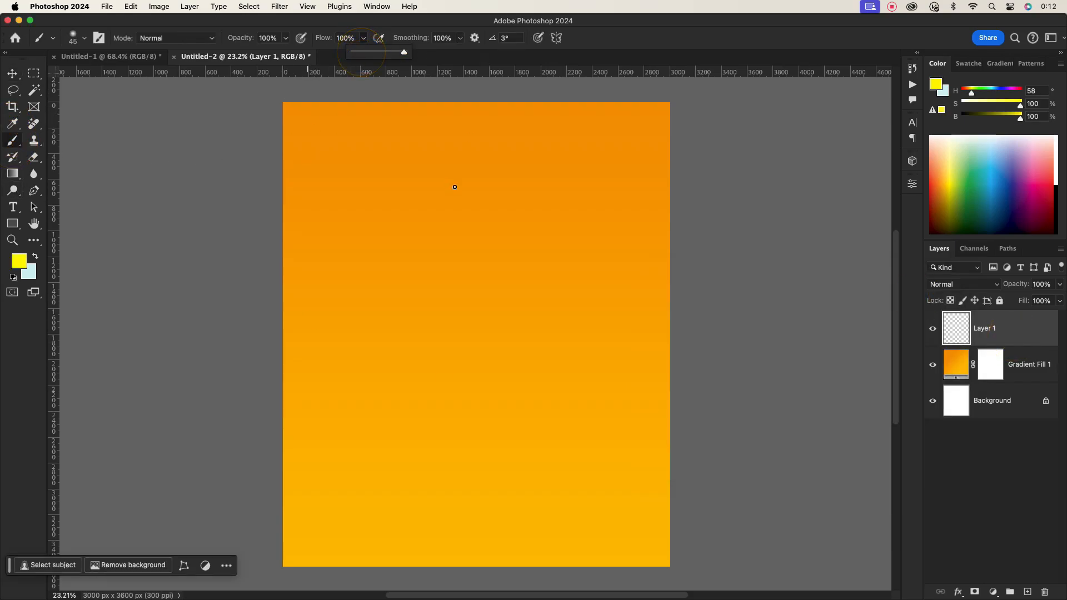
key(bracketright)
key(bracketright)
key(bracketright)
key(bracketright)
key(bracketright)
key(bracketright)
key(bracketright)
key(bracketright)
key(bracketright)
key(bracketright)
key(bracketright)
key(bracketright)
key(bracketright)
key(bracketright)
key(bracketright)
key(bracketright)
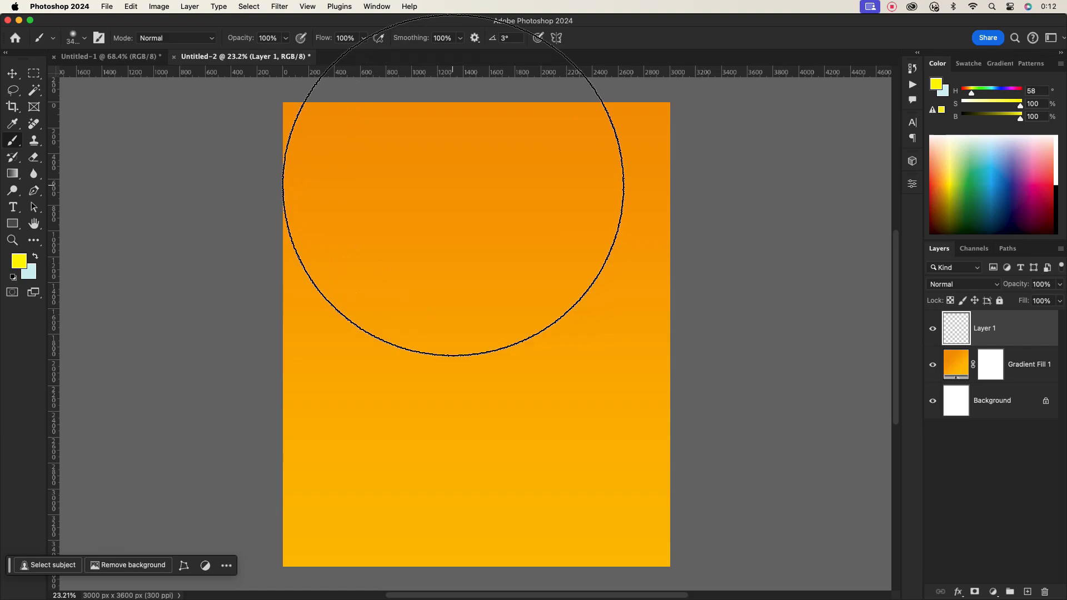
click(492, 260)
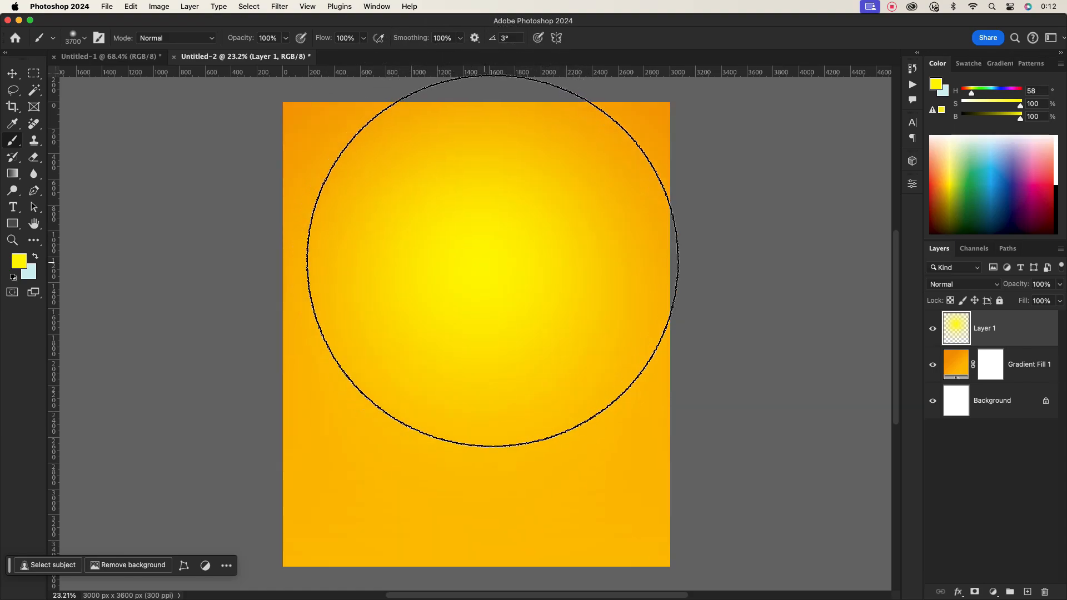
- Move the yellow glow downward, then undo the move and the painting
click(11, 73)
drag(487, 228, 483, 289)
key(super+z)
key(super+z)
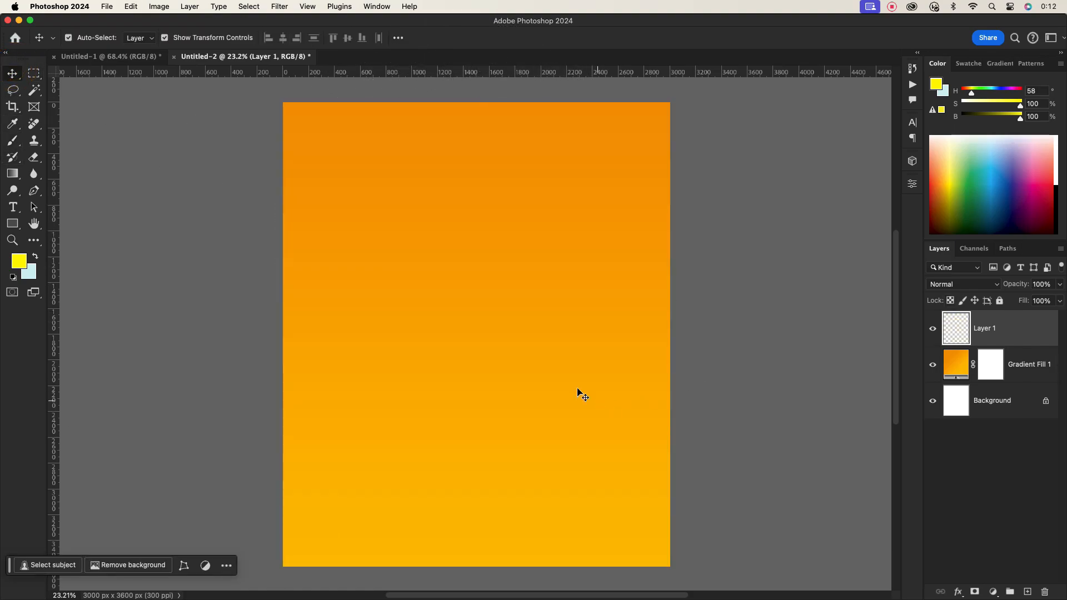
- Paint a 3700 px soft yellow glow at the center of the new layer
click(13, 140)
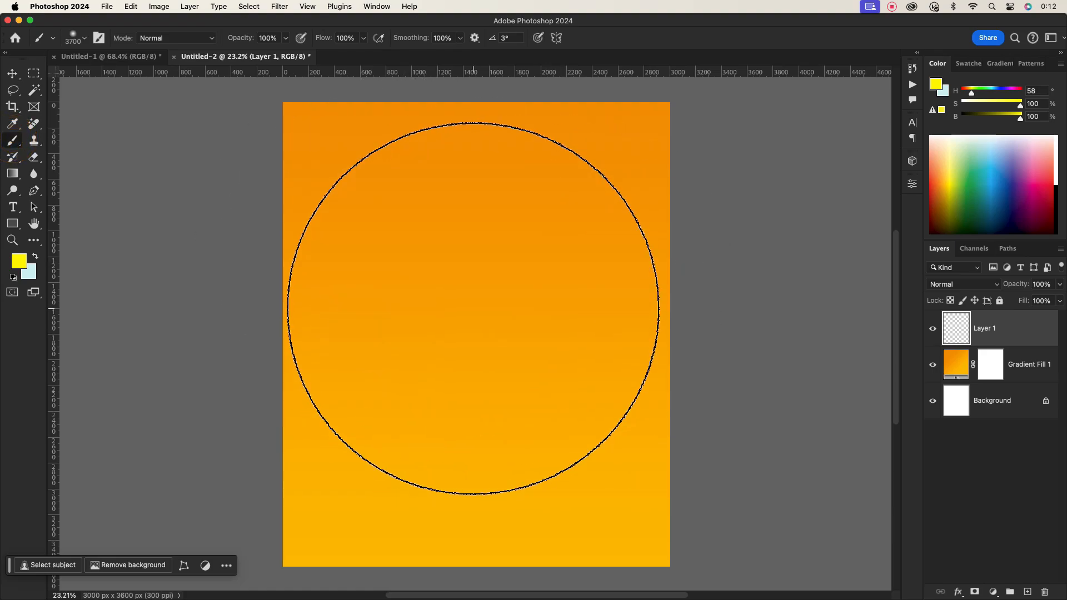
click(474, 305)
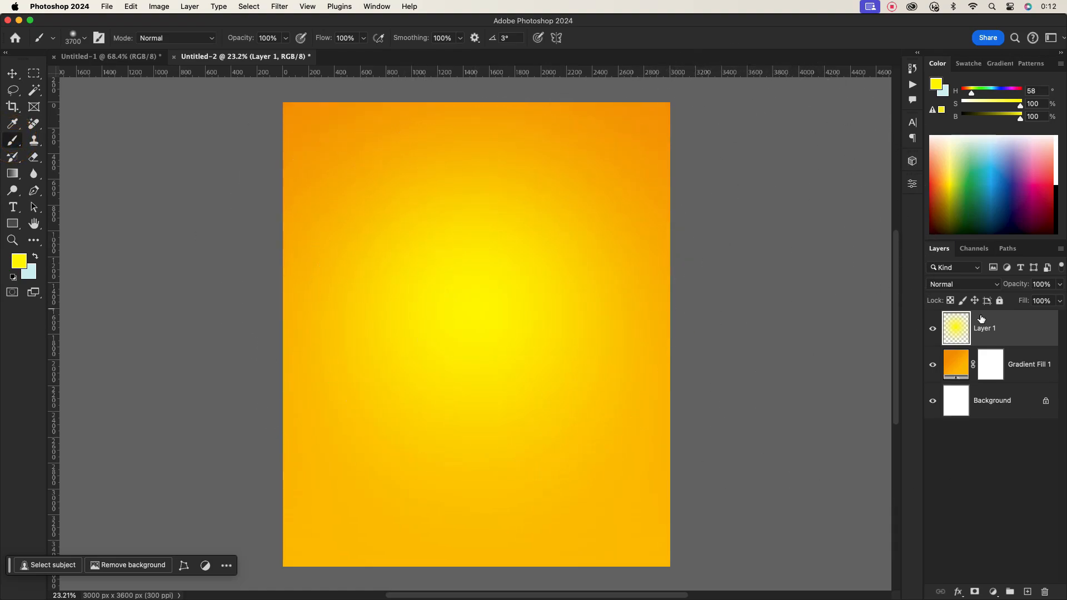
- Set the glow layer's blend mode to Overlay
click(12, 73)
click(979, 284)
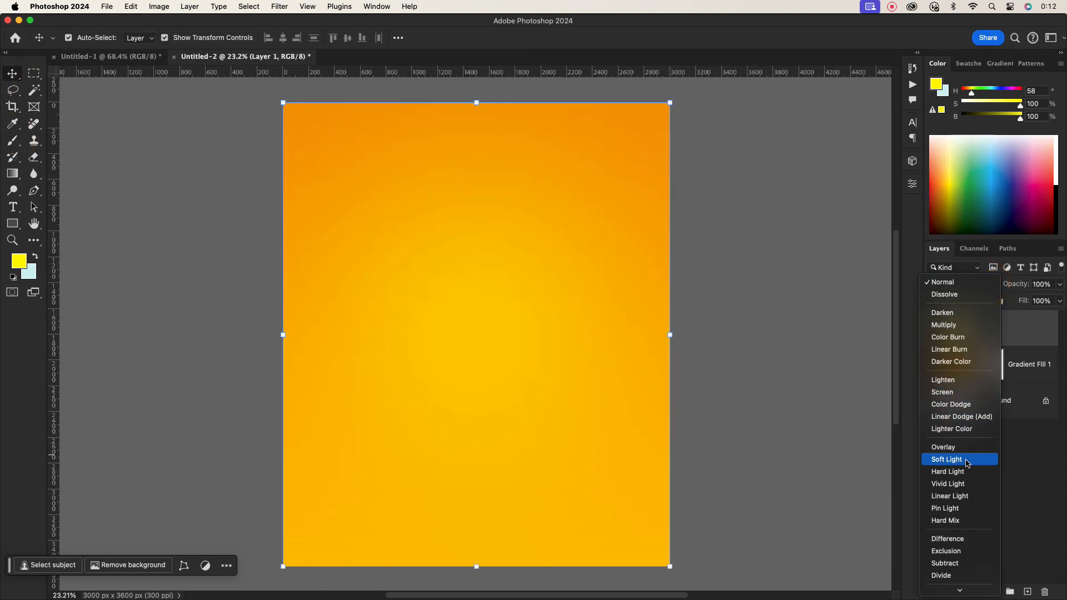
click(962, 447)
click(1024, 322)
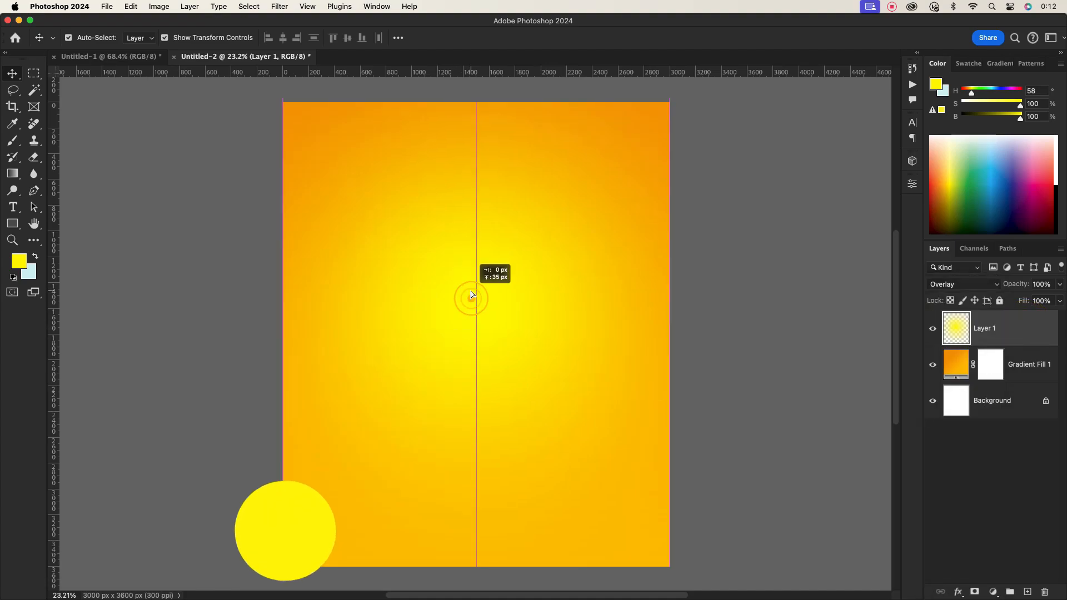
- Bring the Calvary silhouette over from the other document, enlarge it to about 182%, and center it on the poster
click(108, 56)
drag(571, 309, 484, 324)
drag(563, 364, 686, 444)
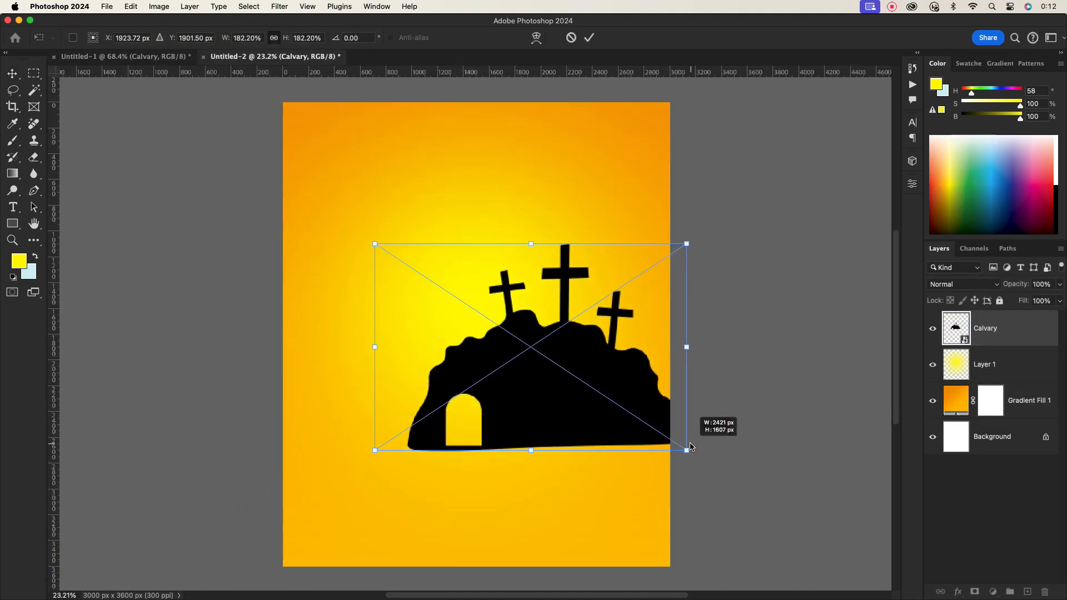
drag(601, 402, 532, 391)
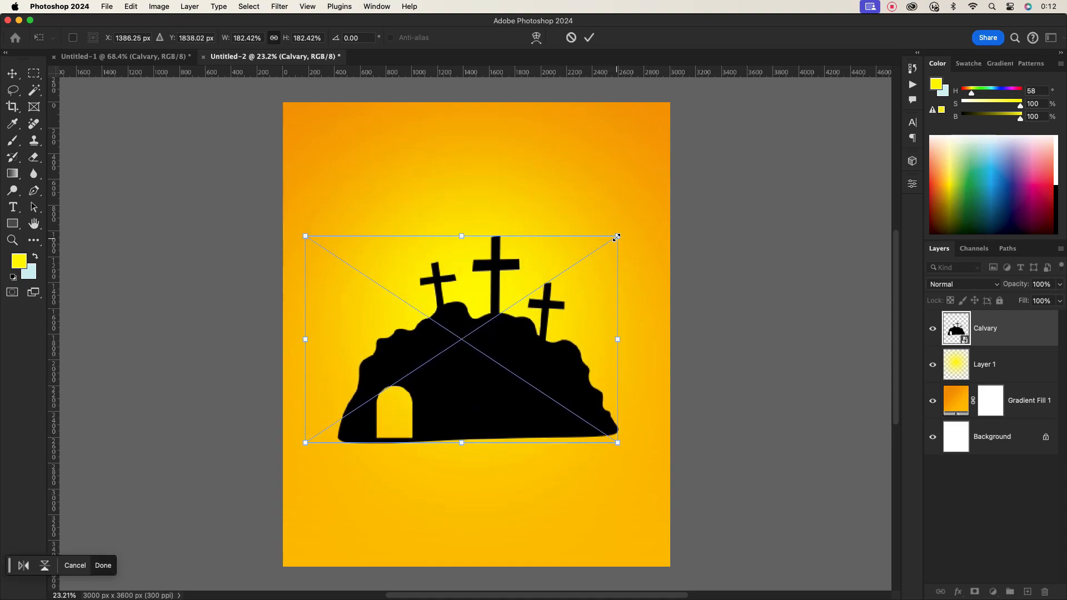
drag(616, 236, 630, 227)
drag(546, 361, 544, 383)
click(588, 37)
- Move the glow layer down and add a layer mask with a black-to-white gradient fading its upper part
drag(502, 230, 502, 277)
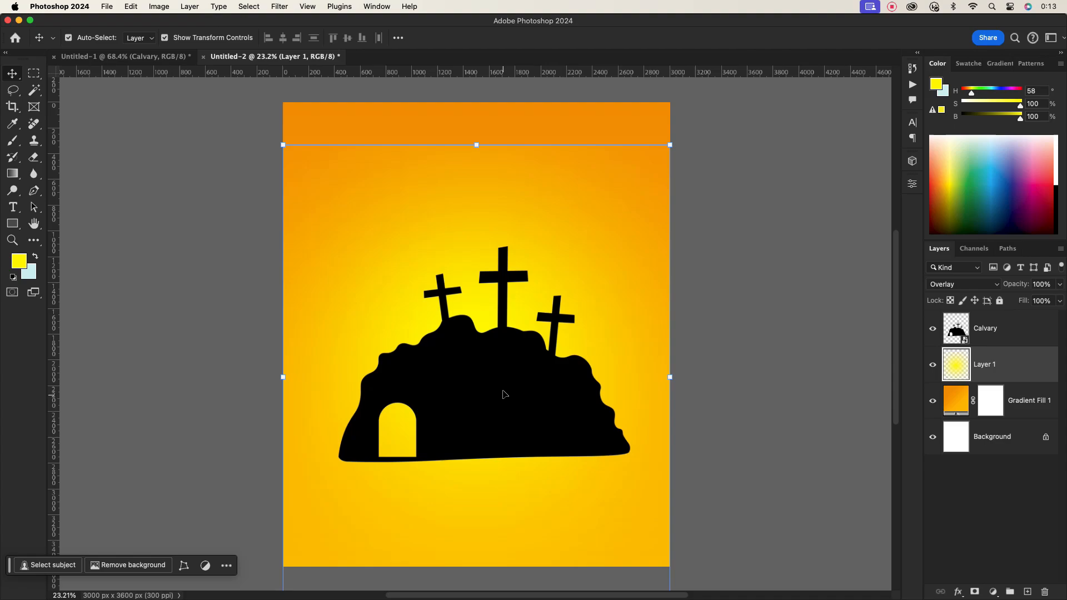
click(979, 591)
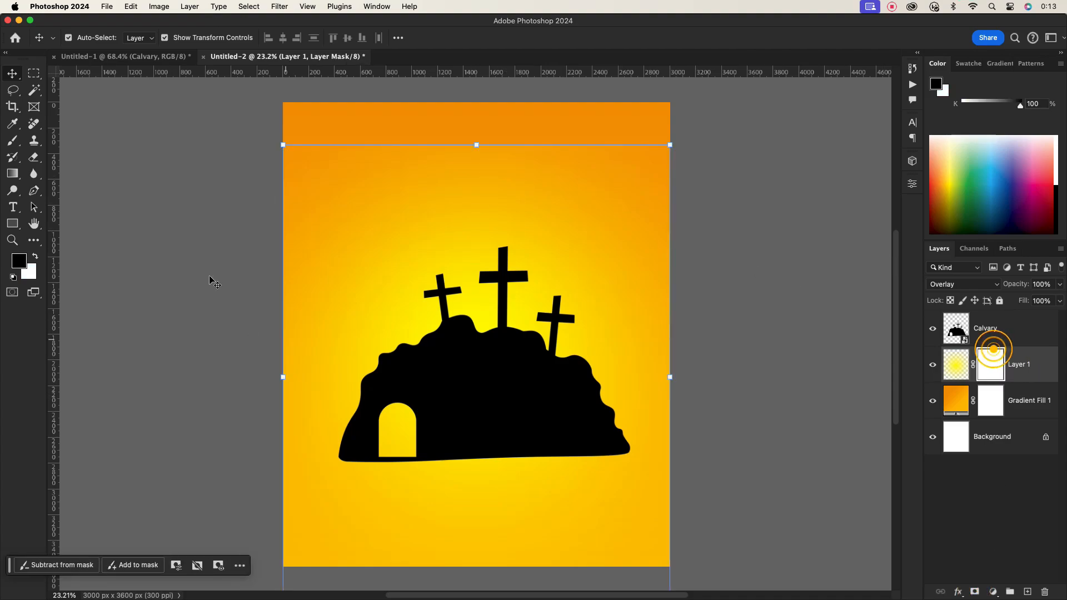
key(b)
mouse_move(486, 38)
mouse_down()
mouse_move(535, 24)
mouse_move(328, 24)
mouse_up()
click(11, 75)
click(1024, 355)
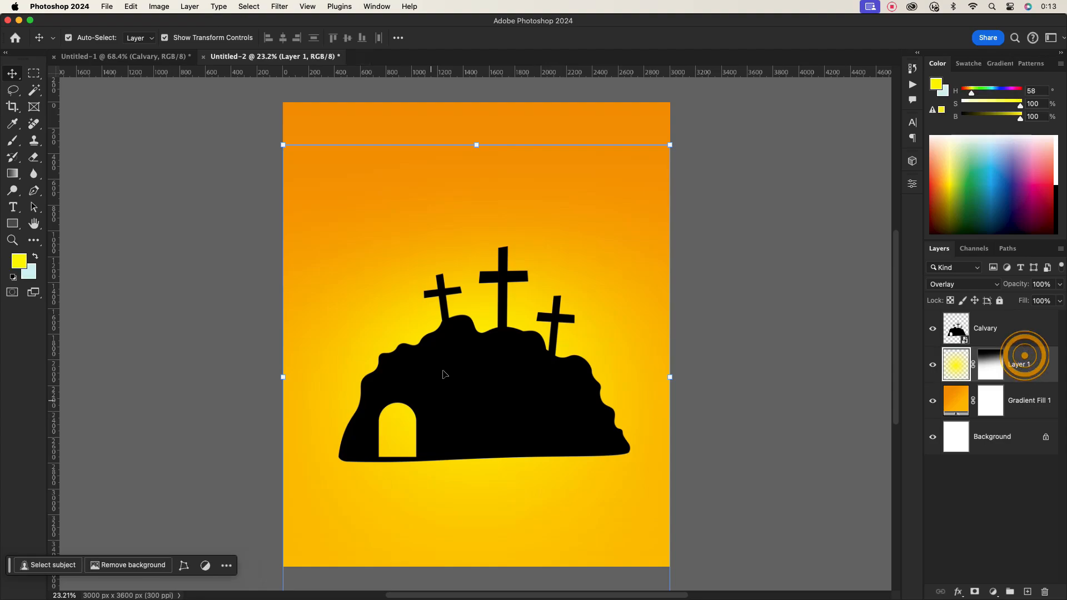
- Nudge the Calvary silhouette slightly upward on the poster
click(497, 381)
drag(469, 398, 468, 381)
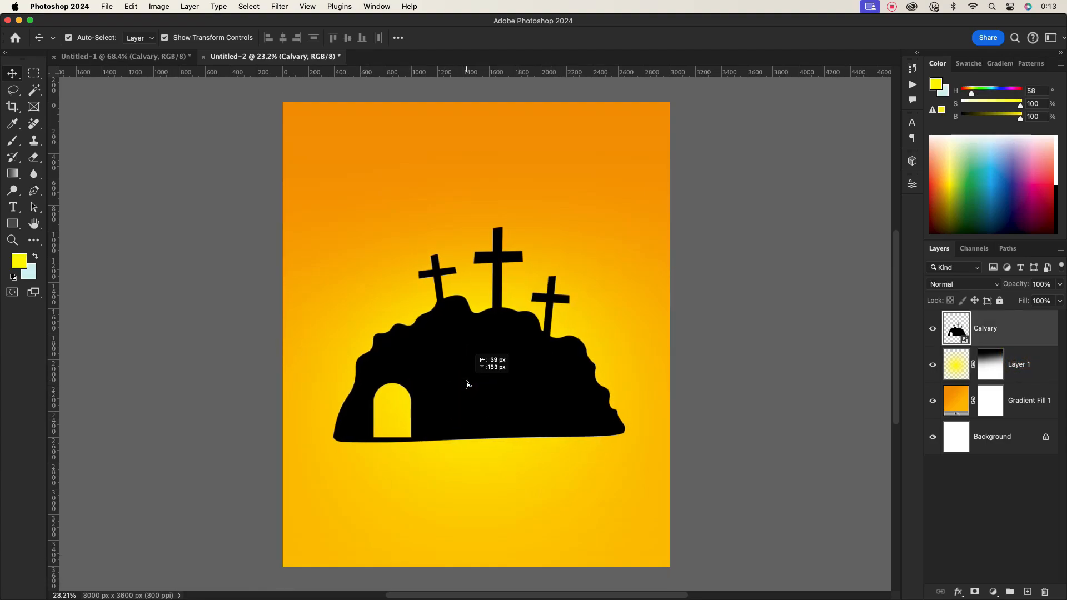
- Add a new layer above the glow and draw a hill-shaped pen path across the lower poster, converting it to a selection
click(1036, 371)
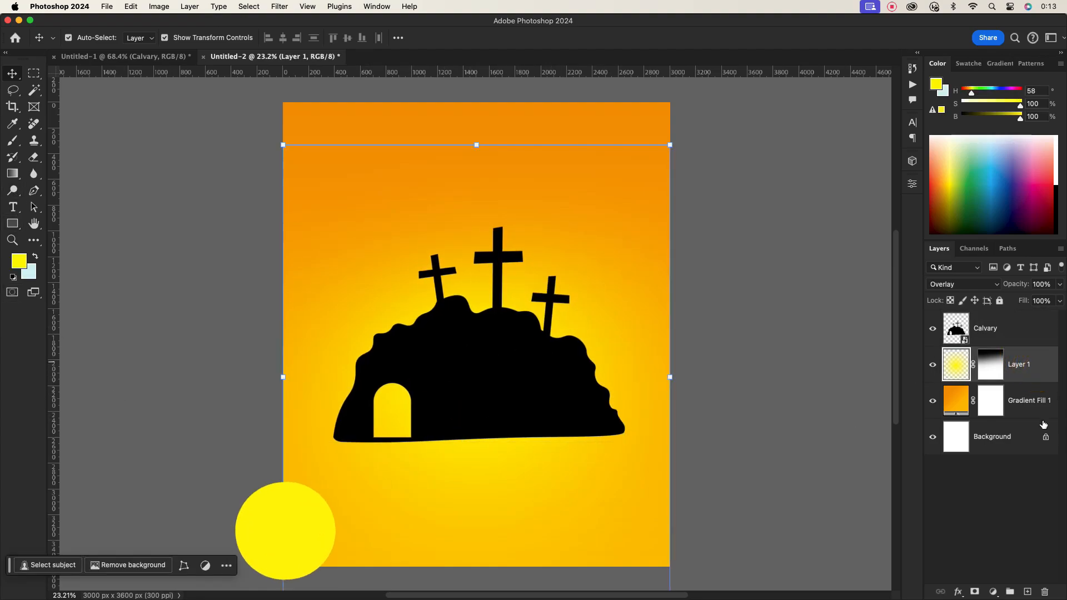
click(1027, 592)
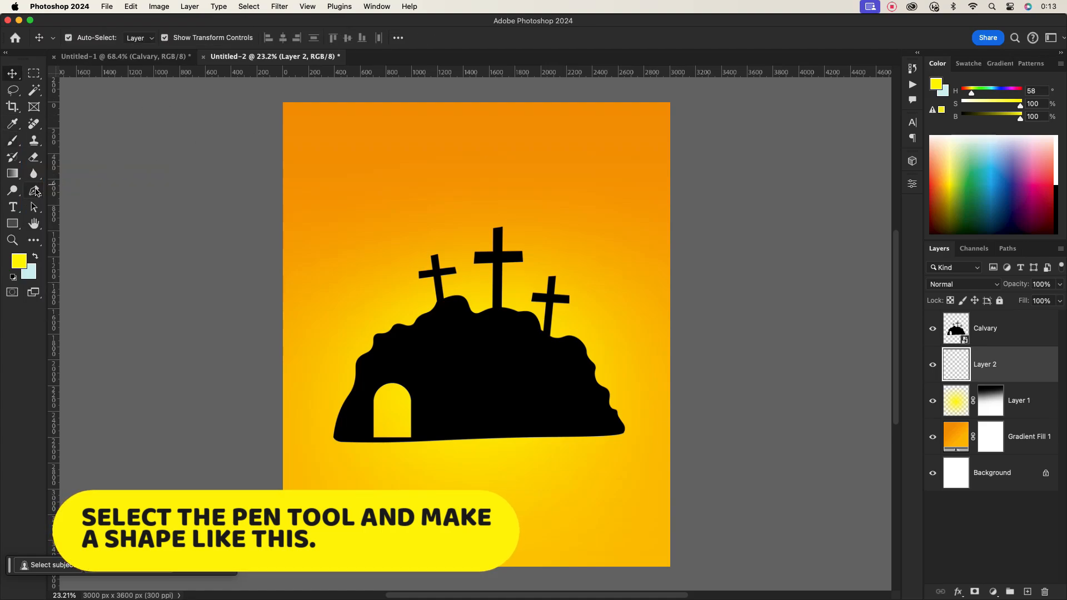
click(34, 190)
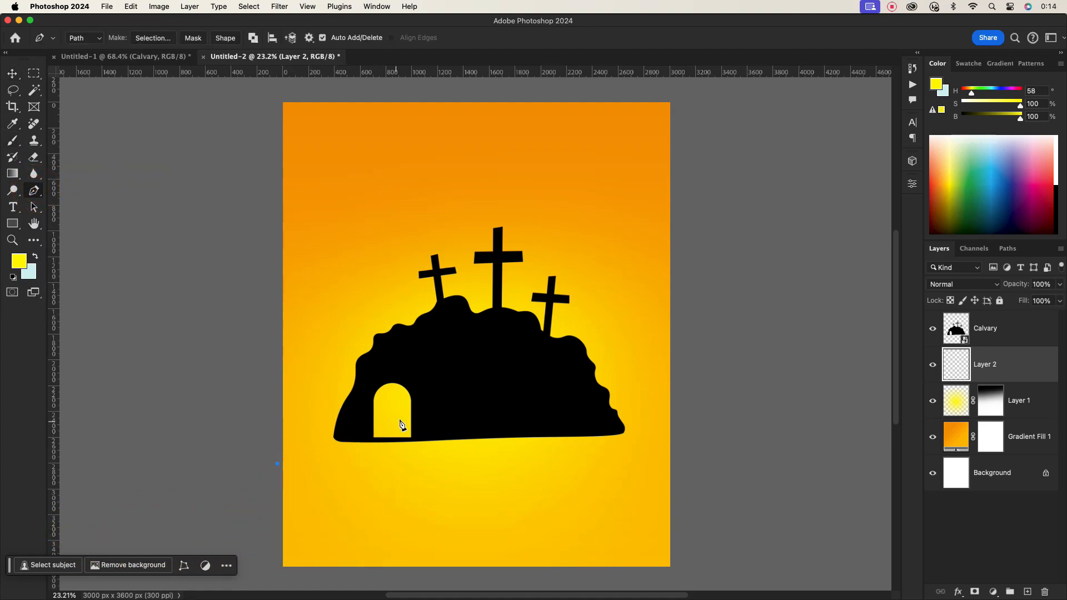
click(492, 407)
click(696, 441)
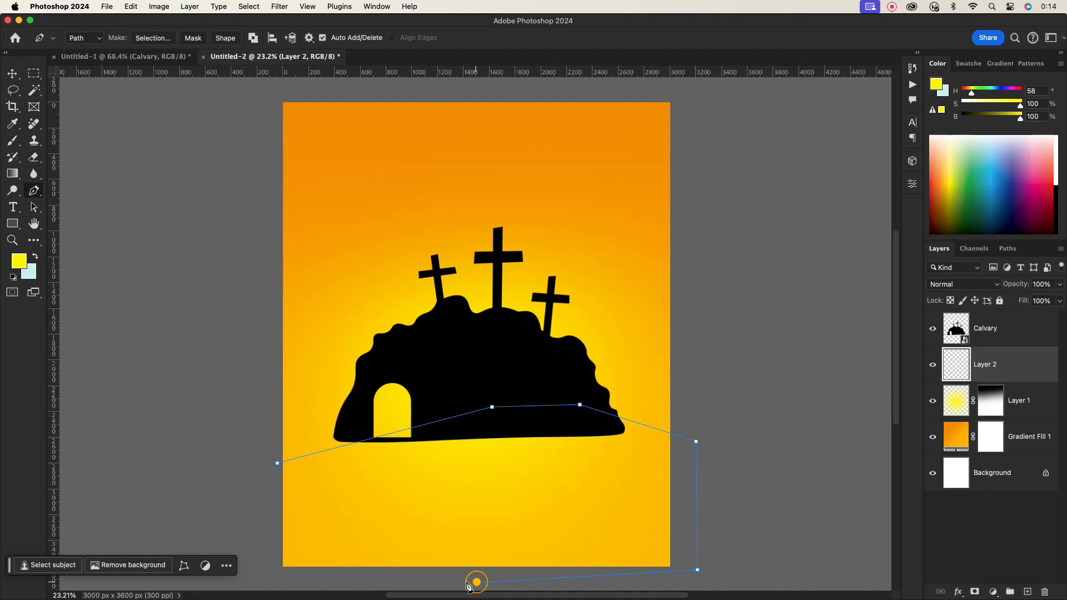
drag(277, 464, 266, 429)
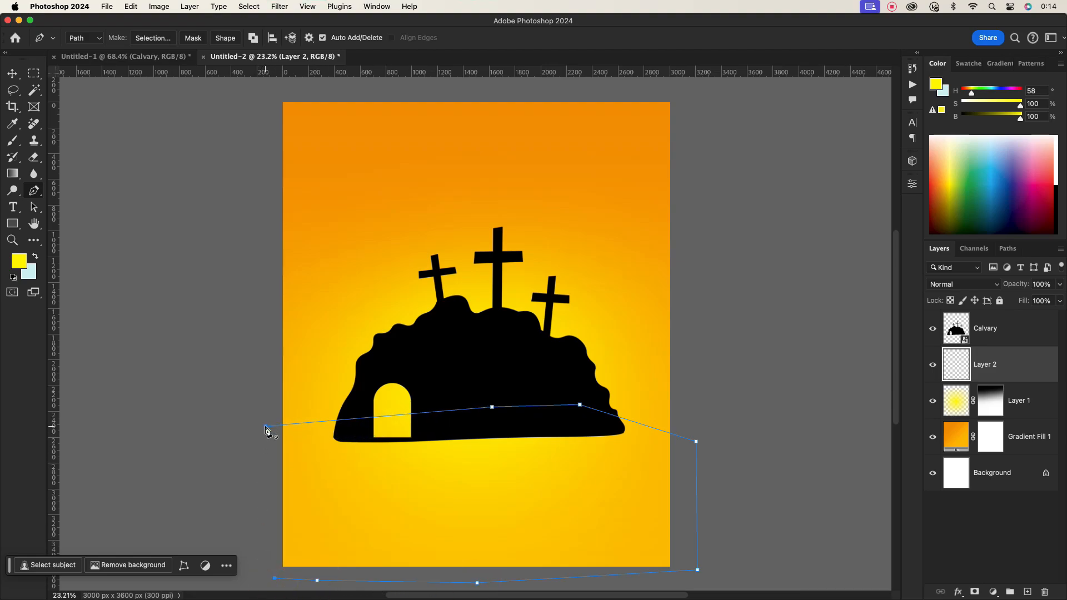
right_click(565, 495)
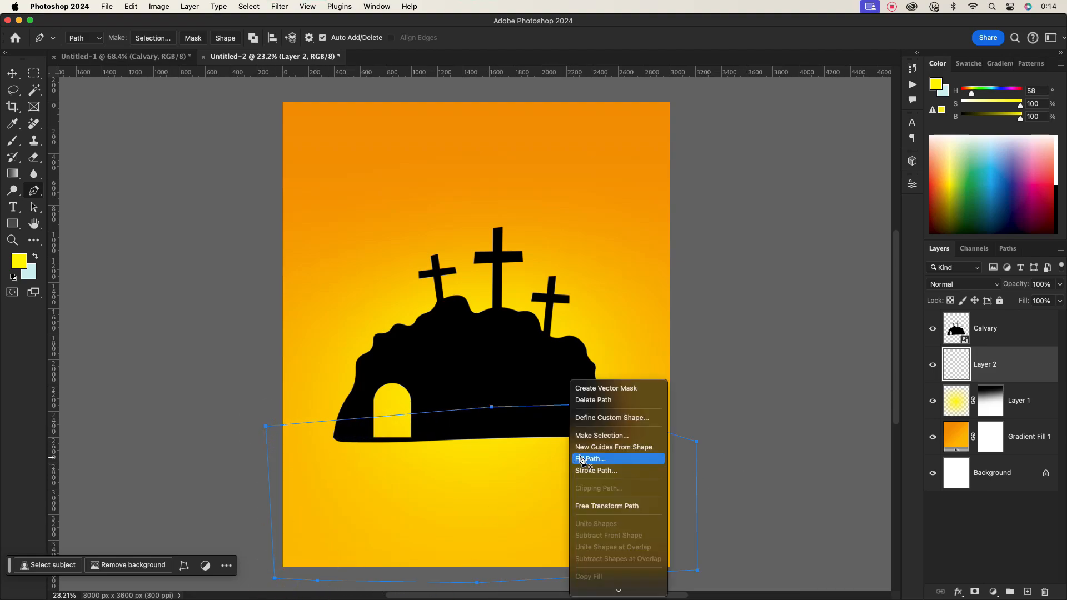
click(601, 436)
key(Return)
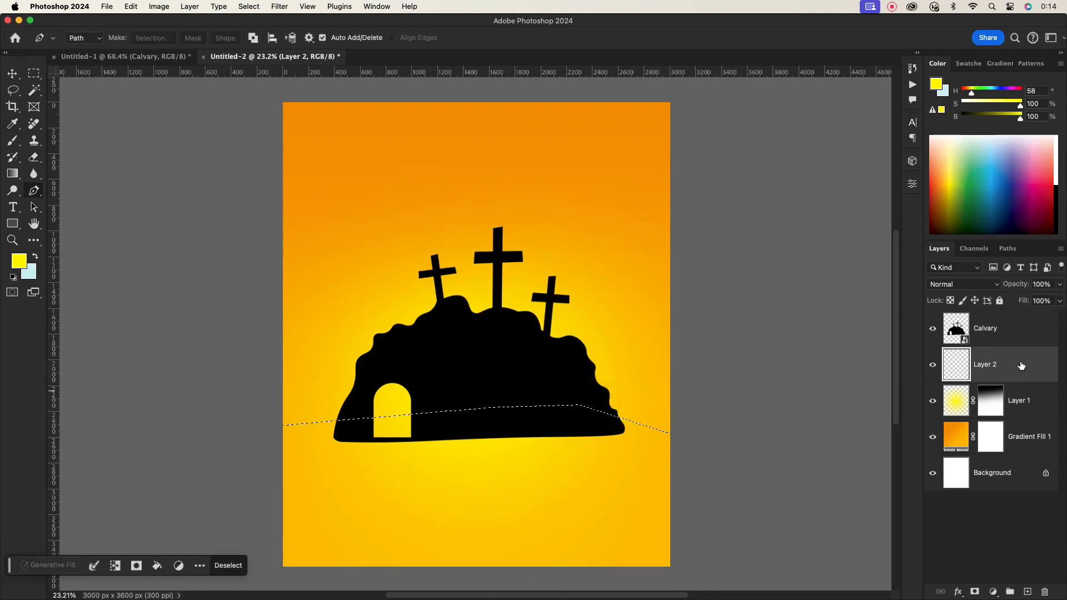
- Fill the hill selection with black on the new layer and deselect
click(15, 266)
drag(705, 405, 723, 443)
click(919, 299)
key(alt+BackSpace)
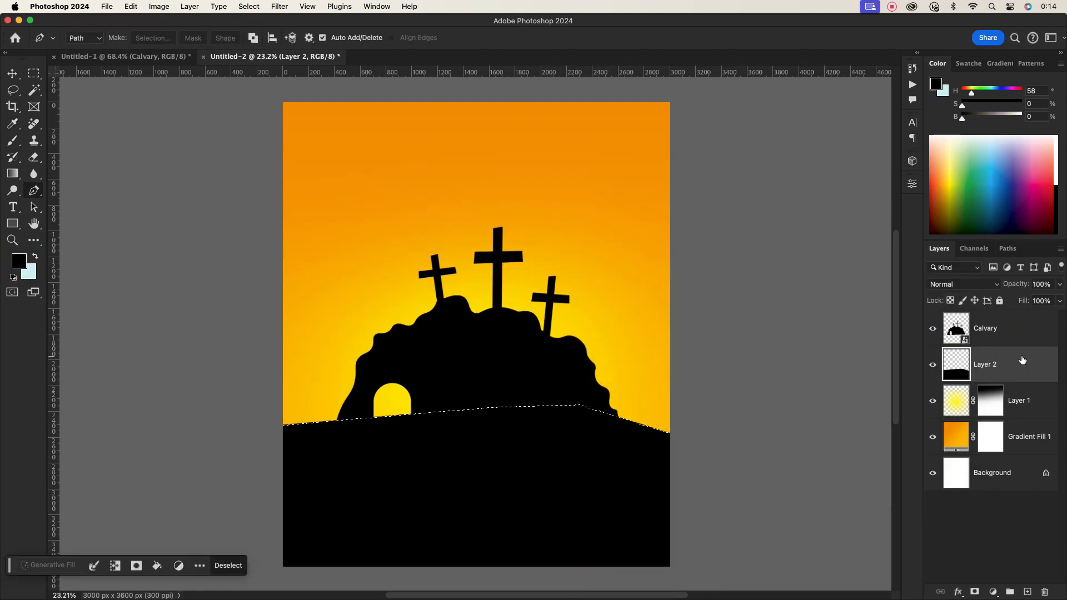
key(super+d)
click(1018, 372)
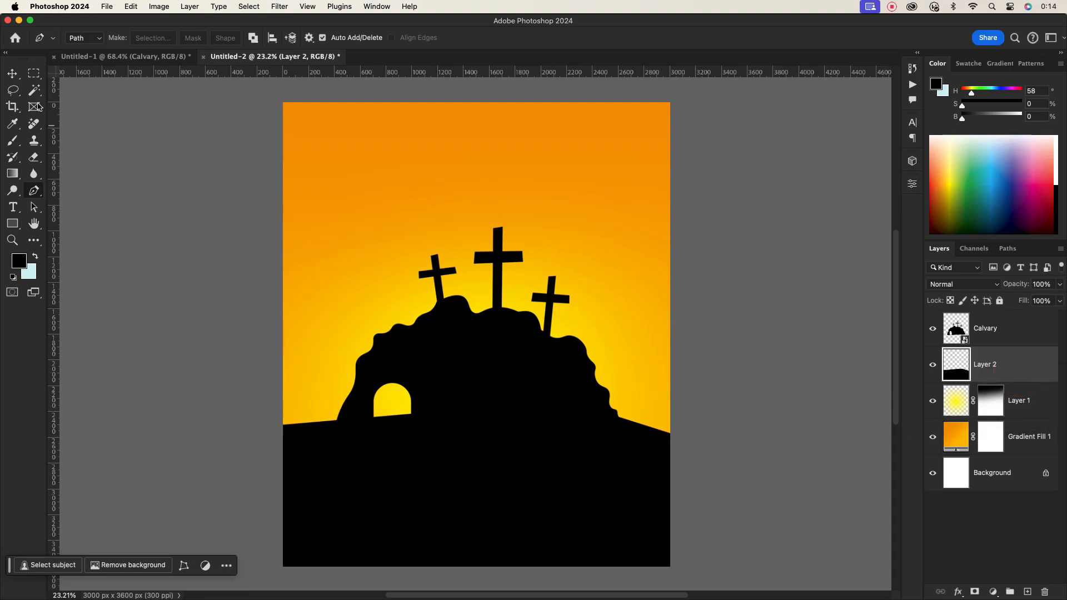
- Drag the sunset crosses photo from the other document into the poster and scale it to cover the hill area
key(v)
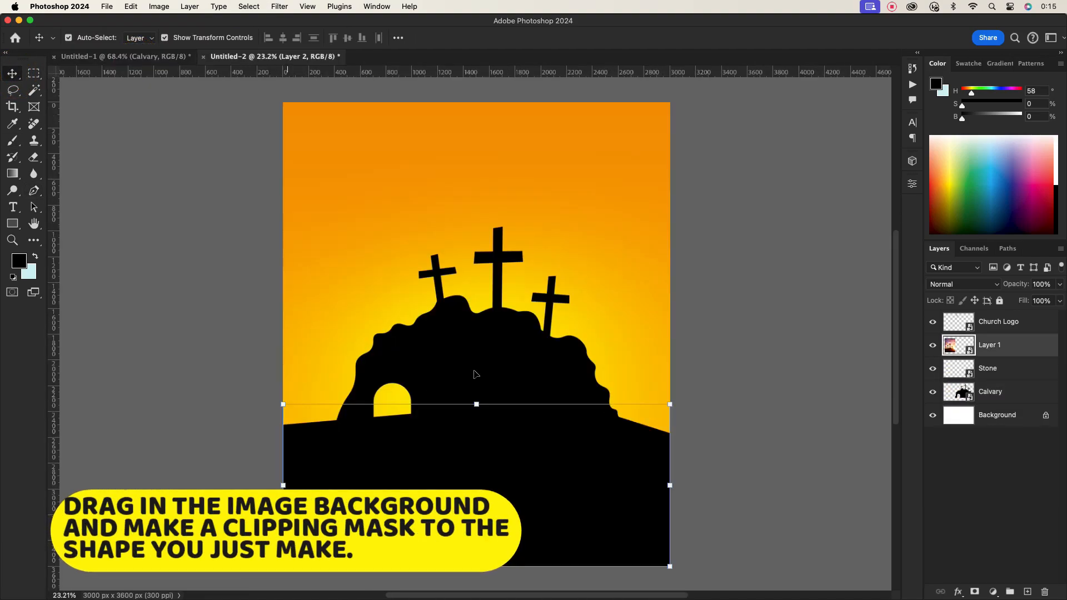
drag(476, 373, 475, 427)
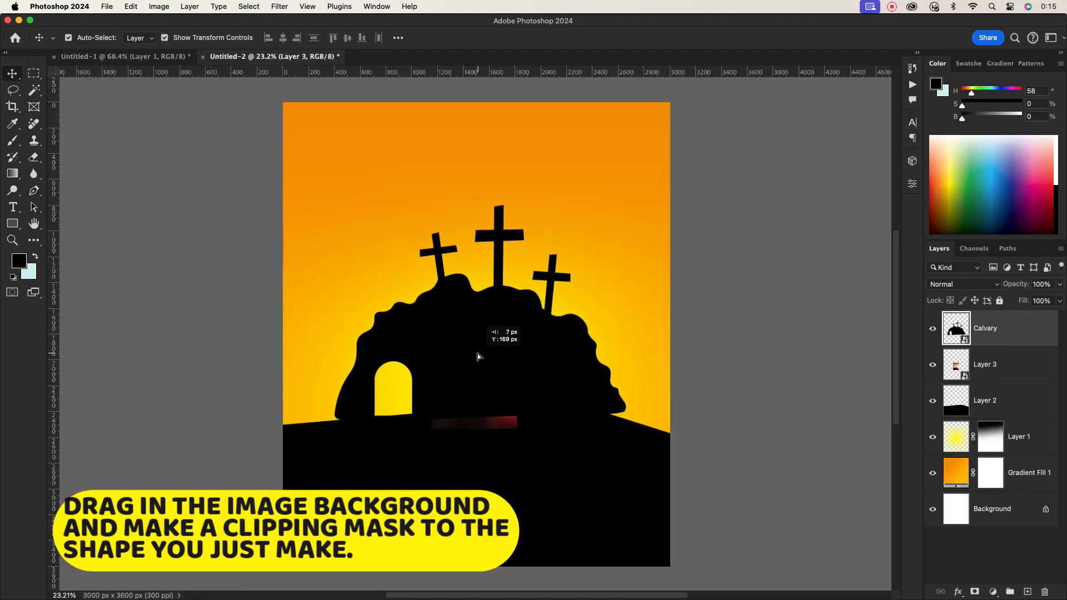
drag(476, 353, 672, 389)
click(1020, 371)
key(super+t)
drag(573, 534, 573, 465)
drag(669, 302, 691, 302)
drag(577, 503, 529, 509)
click(590, 38)
- Clip the photo to the black hill layer and reposition and resize it to fit the hill
alt+click(986, 379)
click(794, 362)
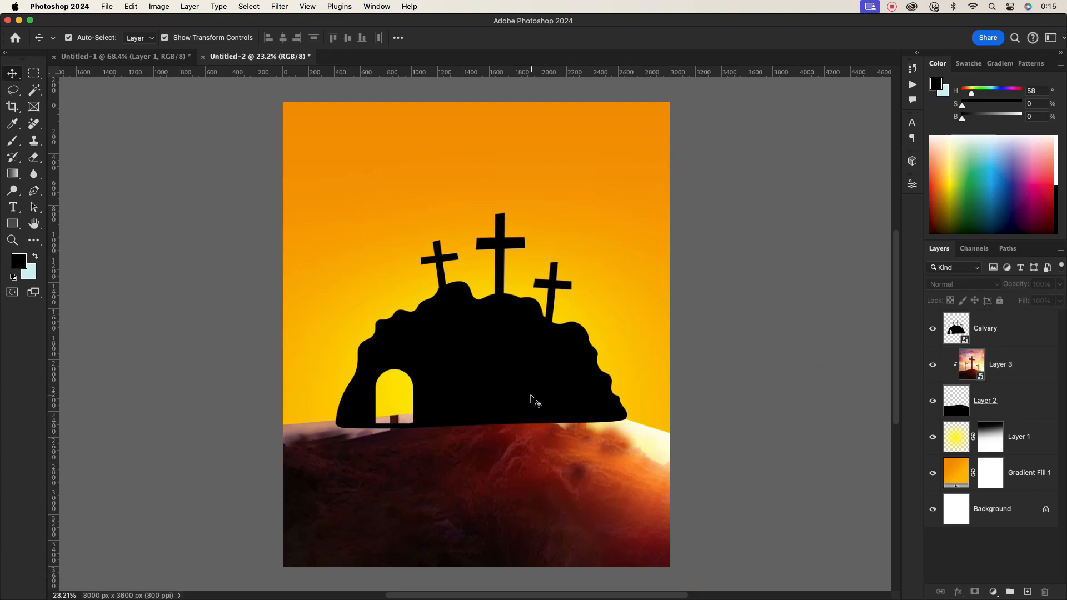
scroll(533, 397, down, 1)
drag(568, 469, 571, 444)
drag(587, 521, 587, 526)
drag(690, 282, 671, 281)
drag(599, 488, 598, 503)
click(588, 43)
- Slightly enlarge the Calvary silhouette from its upper-right corner
click(529, 378)
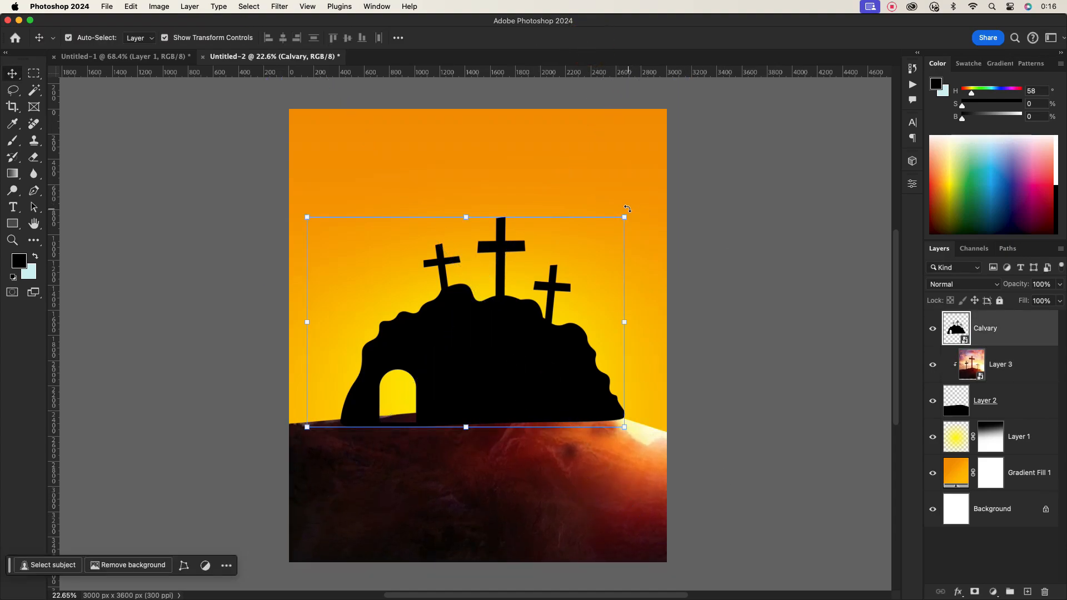
drag(626, 208, 629, 211)
click(590, 37)
- Add a new empty layer above the Calvary layer
click(600, 467)
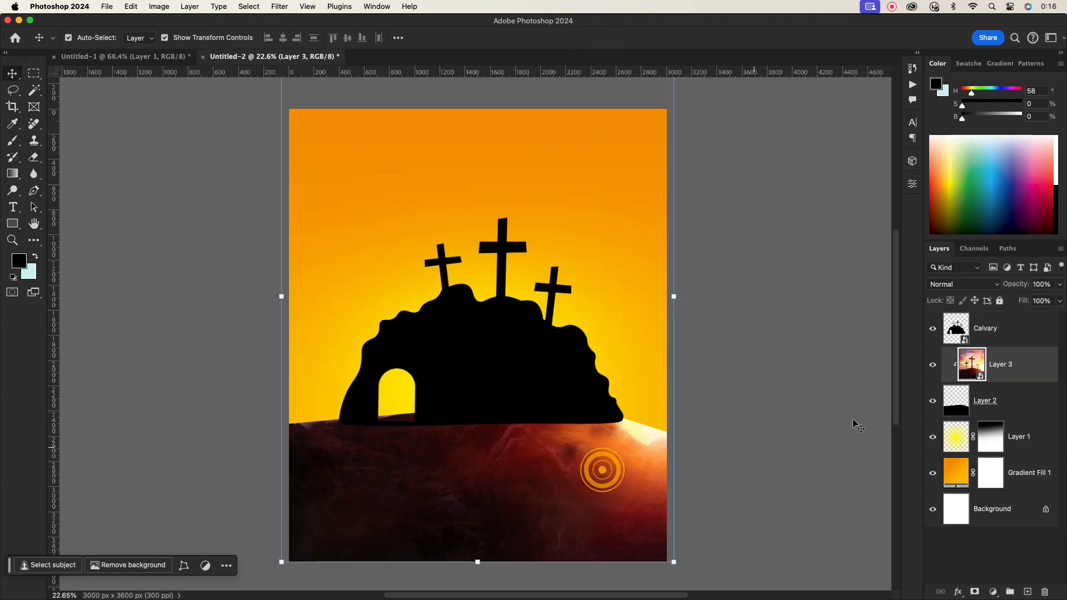
click(998, 376)
click(1015, 330)
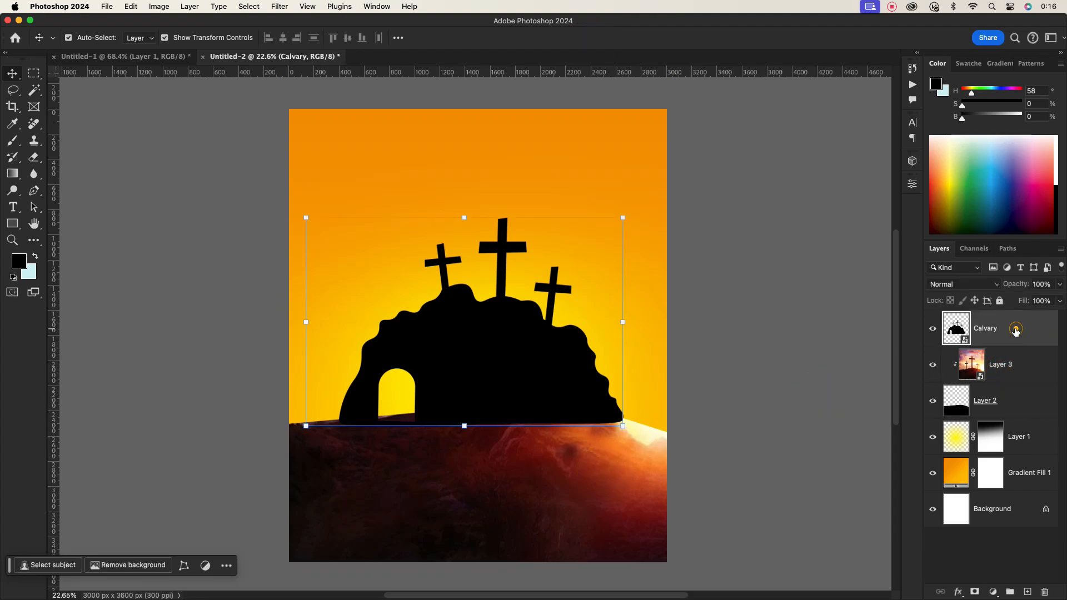
click(1029, 591)
- With the Clone Stamp, sample the clipped photo's ground and paint its texture onto the new top layer along the hill's base
click(1003, 403)
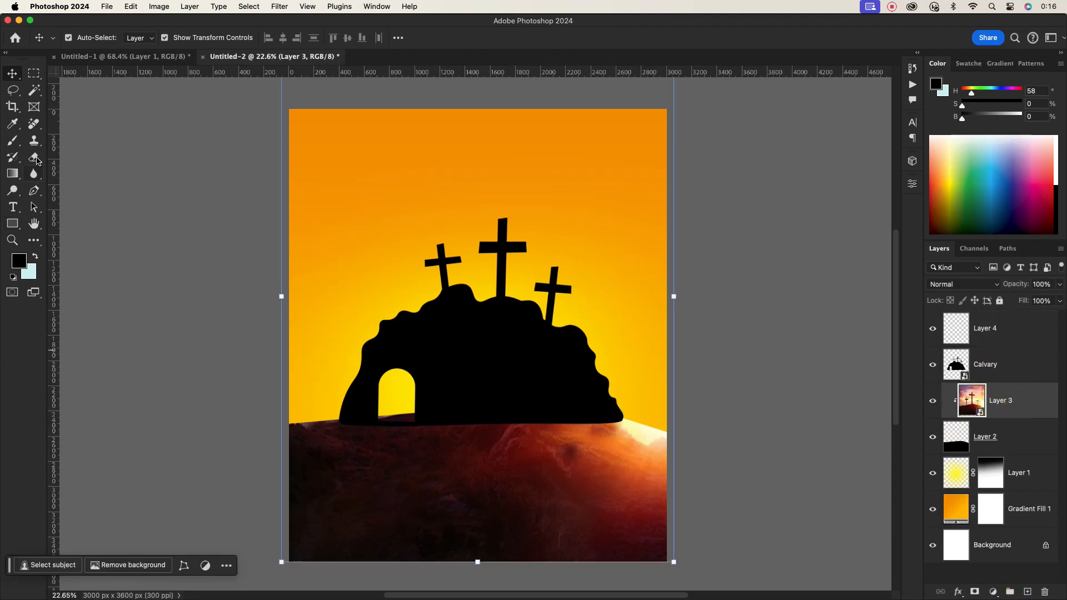
click(34, 140)
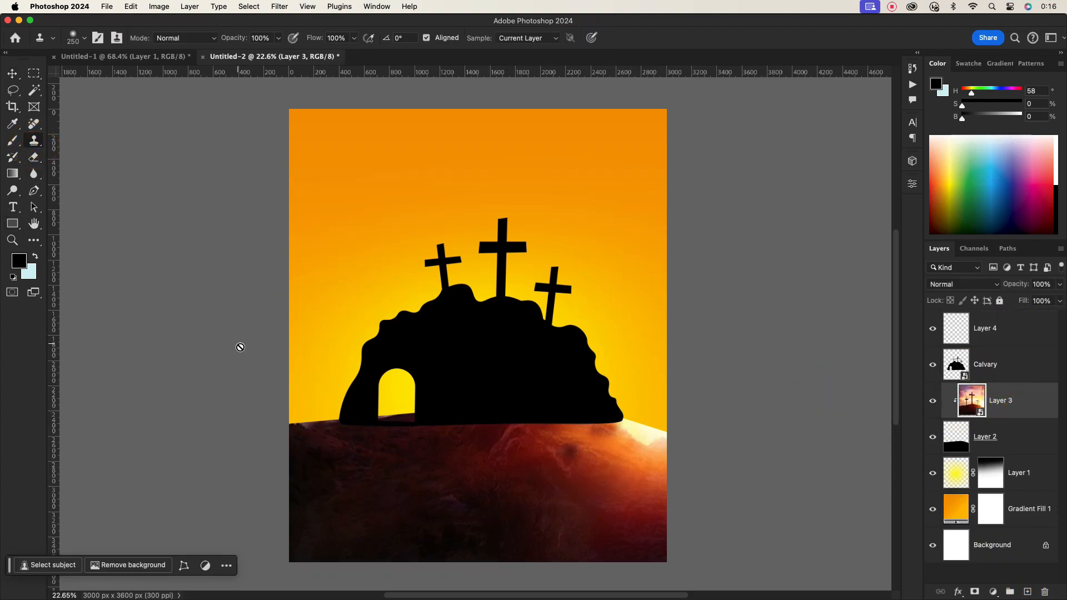
alt+click(609, 447)
click(995, 335)
mouse_move(630, 433)
mouse_down()
mouse_move(605, 422)
mouse_move(624, 429)
mouse_move(542, 439)
mouse_up()
mouse_move(641, 465)
mouse_down()
mouse_move(621, 455)
mouse_move(723, 478)
mouse_up()
drag(507, 428, 575, 420)
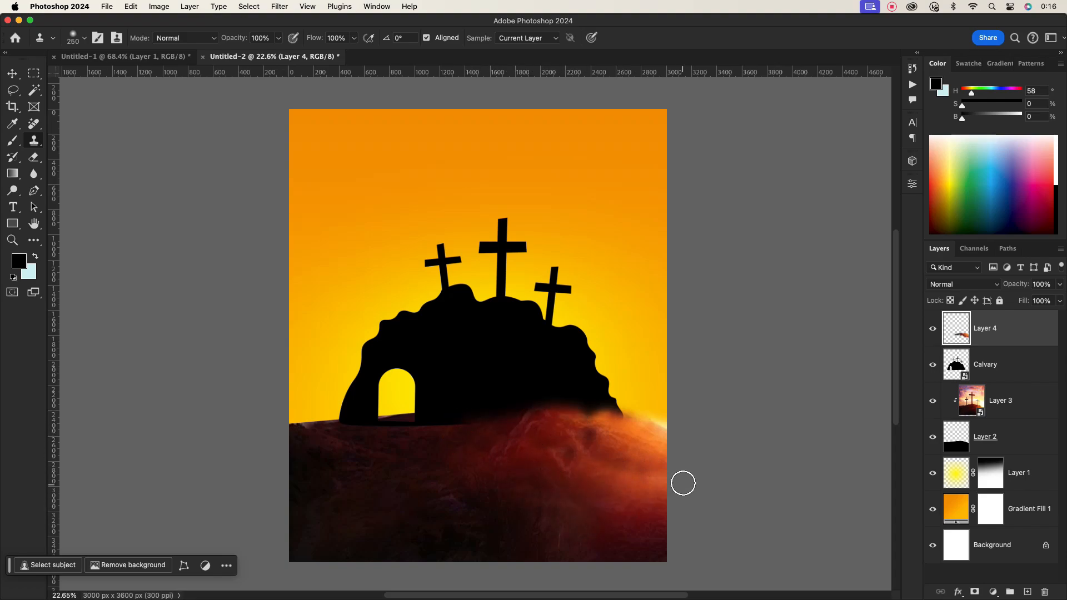
- Clone more ground texture onto the hill's left edge, then nudge the cloned texture layer slightly down and right
drag(339, 432, 283, 443)
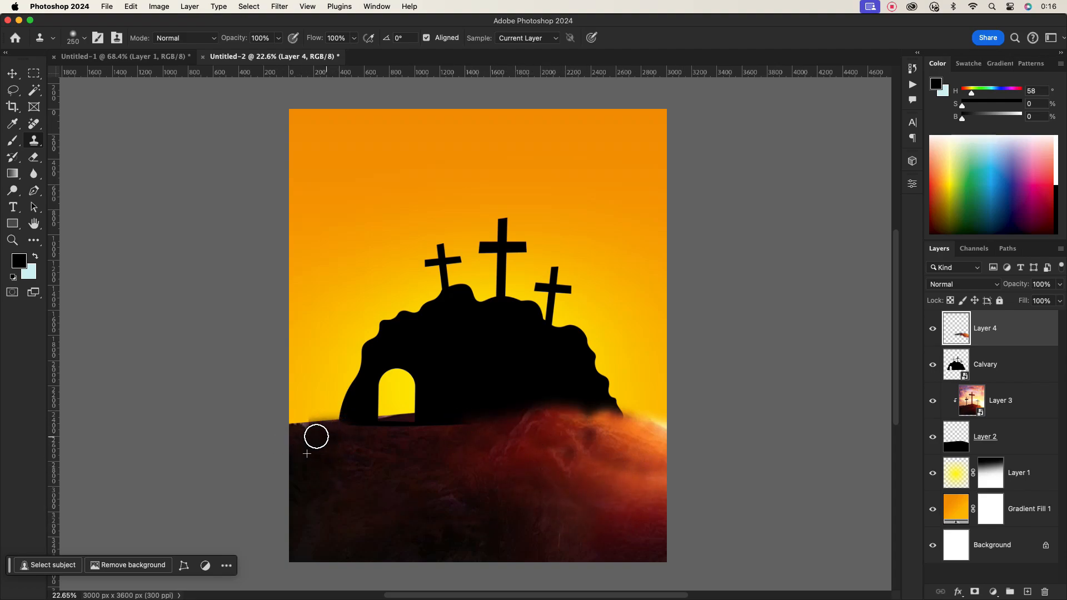
click(992, 401)
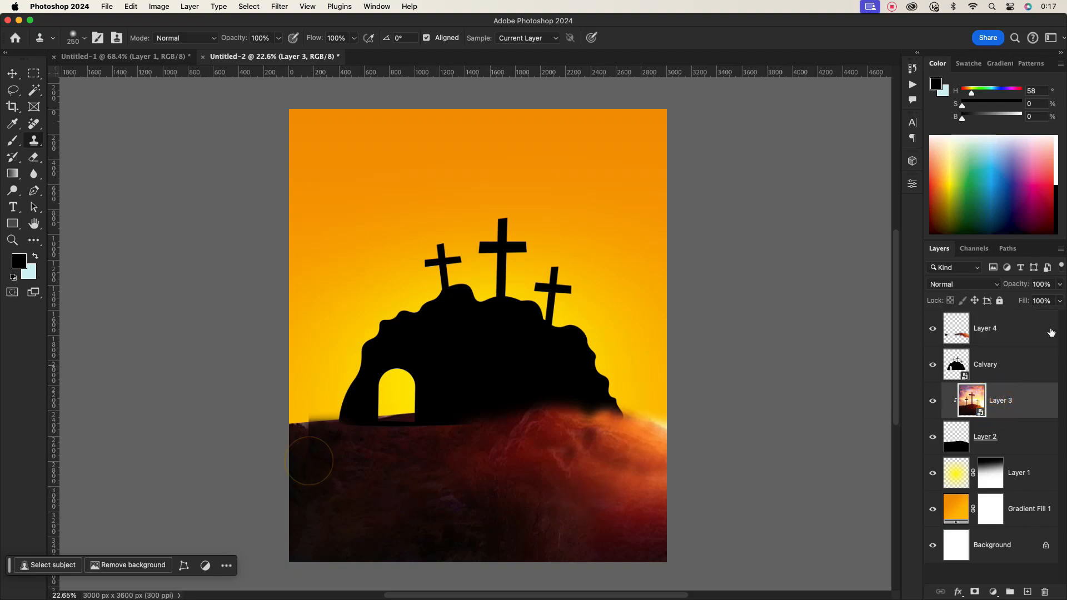
click(995, 336)
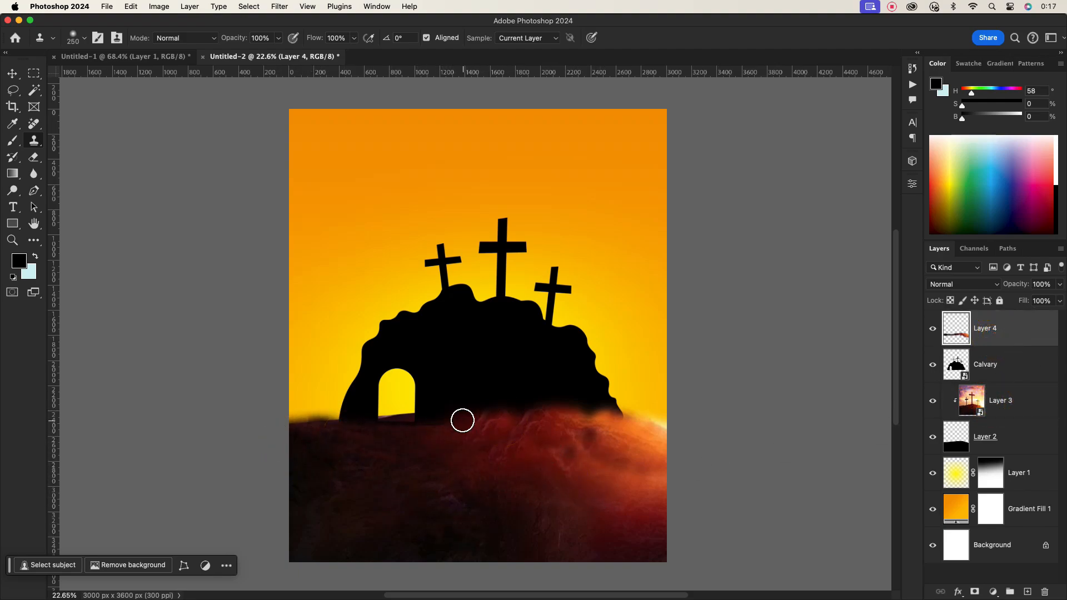
scroll(552, 395, up, 2)
key(v)
scroll(558, 415, down, 1)
scroll(558, 415, down, 1)
drag(540, 435, 546, 439)
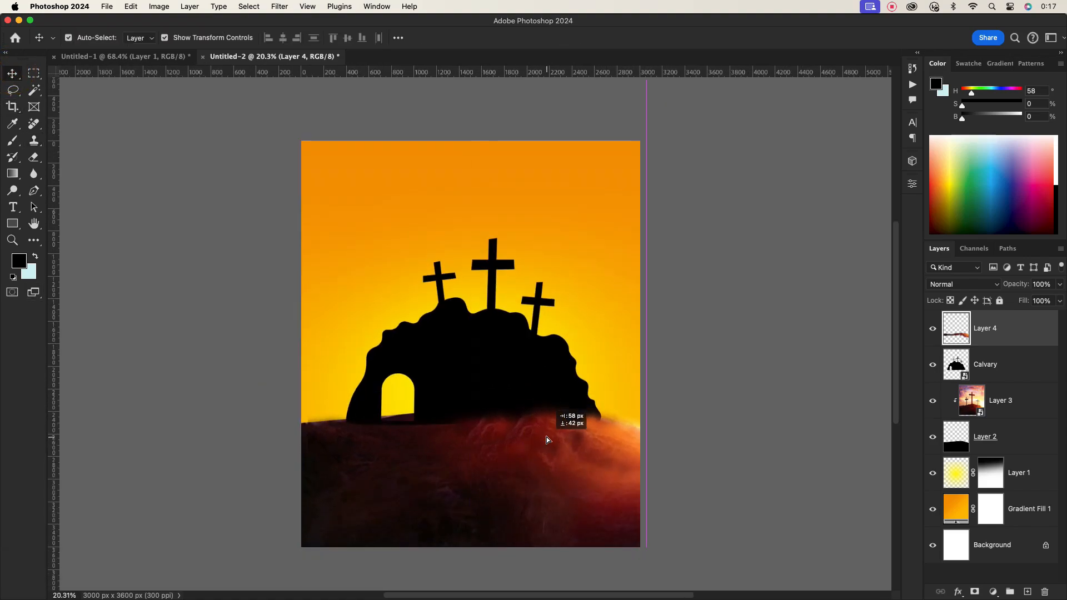
click(691, 338)
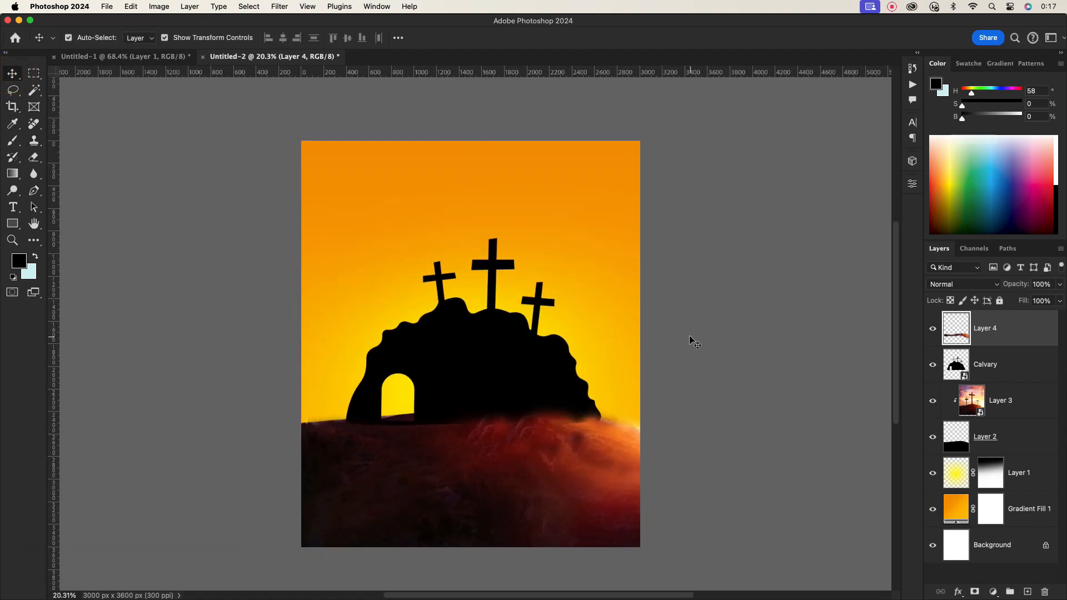
- Copy the stone from the first document into the poster, enlarge it to about 176% and place it in the tomb entrance
scroll(538, 388, down, 2)
scroll(521, 371, down, 1)
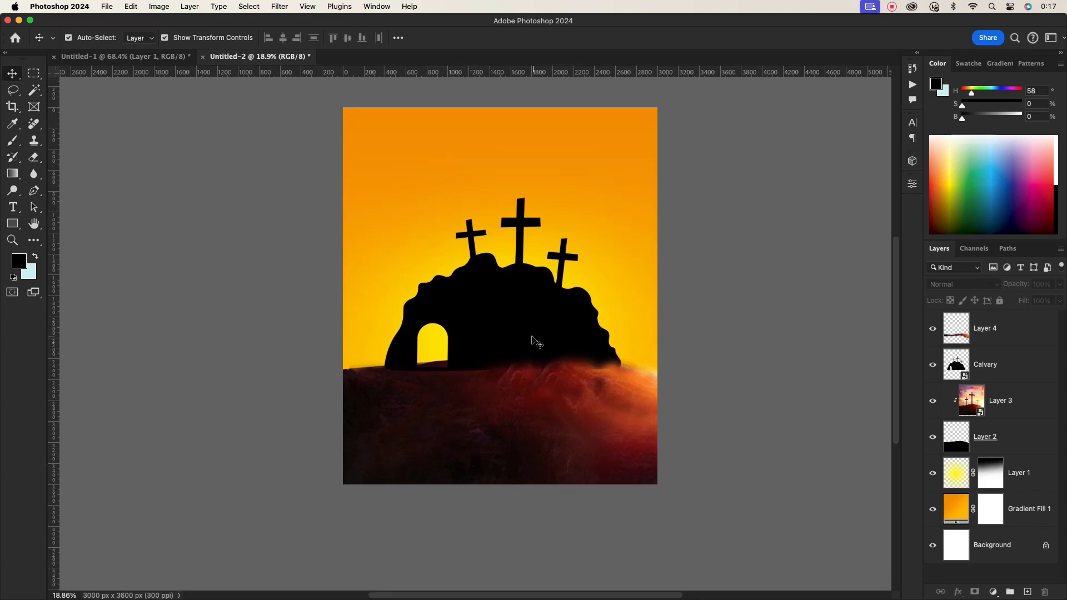
scroll(526, 328, up, 2)
scroll(527, 327, down, 3)
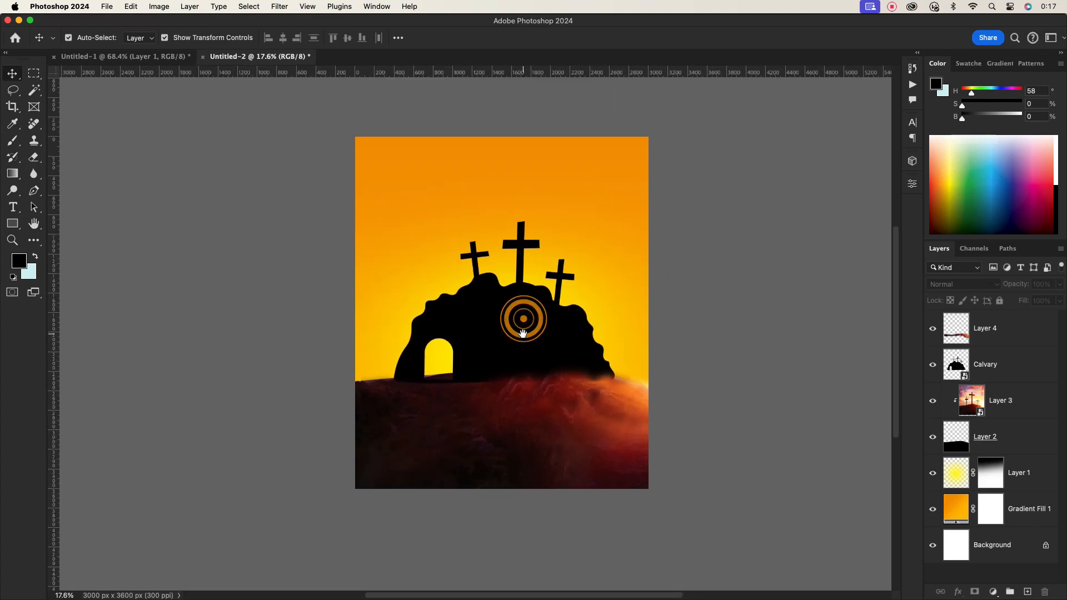
scroll(527, 329, up, 1)
click(105, 58)
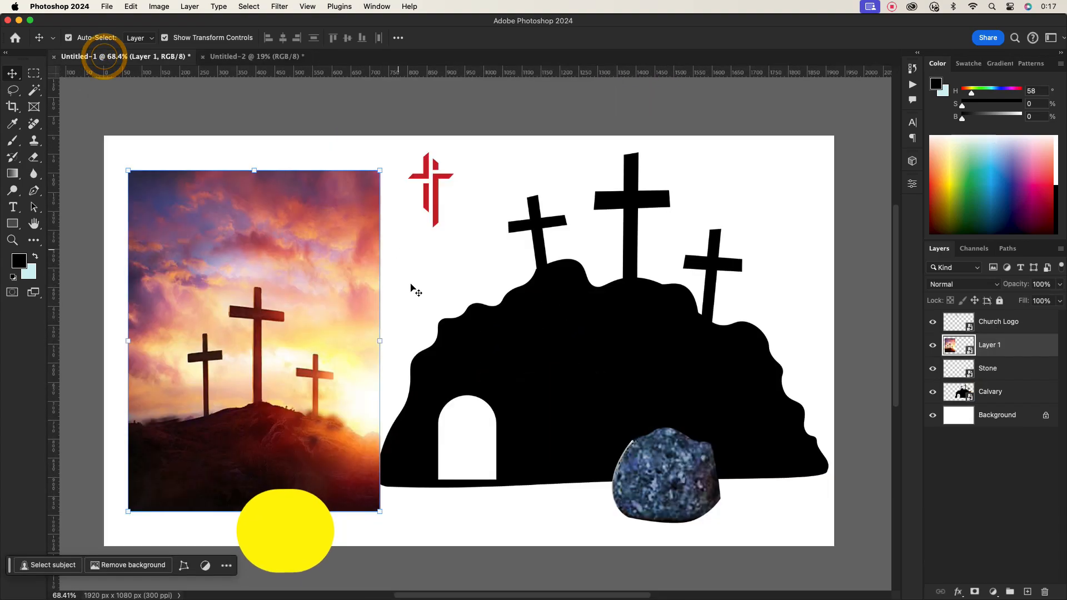
drag(674, 478, 455, 370)
click(589, 38)
click(739, 383)
scroll(466, 364, up, 5)
scroll(479, 370, down, 3)
scroll(479, 369, up, 4)
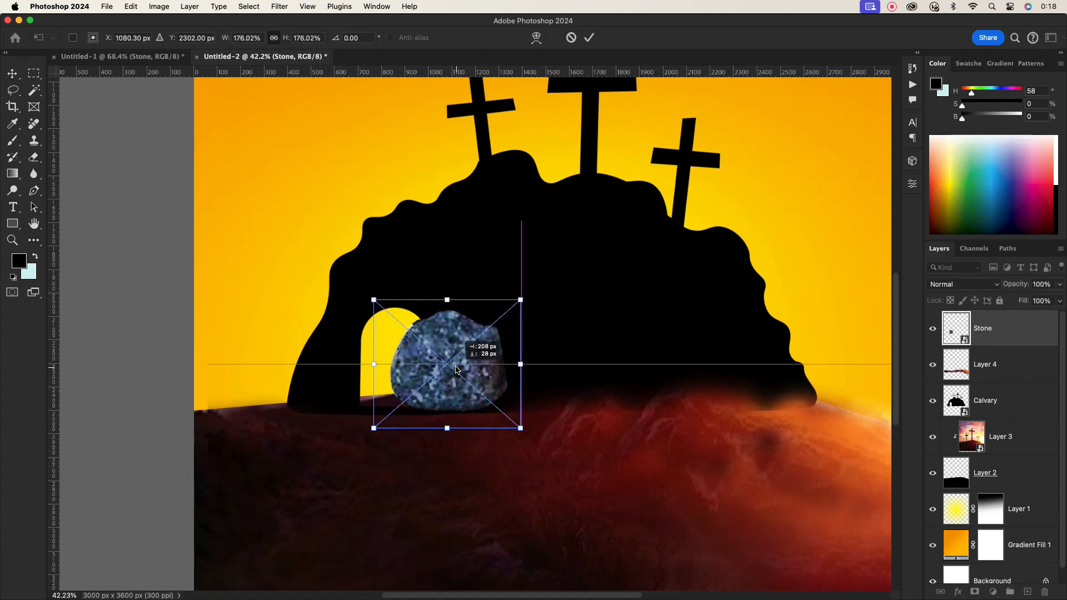
click(589, 38)
click(557, 315)
scroll(552, 369, down, 3)
click(578, 471)
scroll(594, 447, down, 3)
click(810, 369)
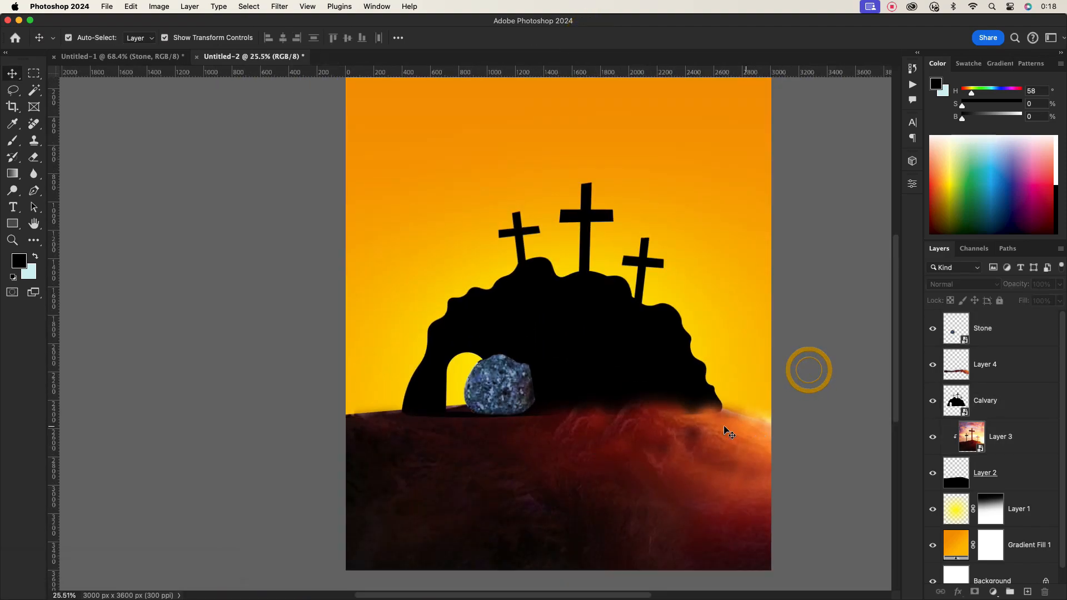
- Shift the Calvary silhouette slightly to the left
click(631, 355)
drag(631, 355, 624, 352)
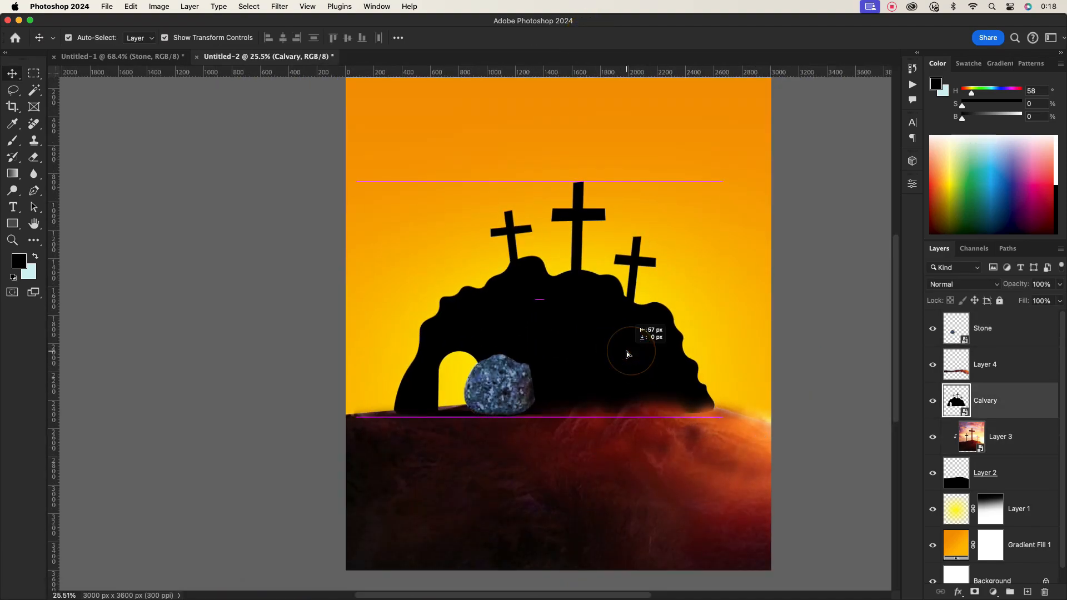
click(805, 358)
scroll(586, 347, down, 1)
drag(578, 322, 529, 321)
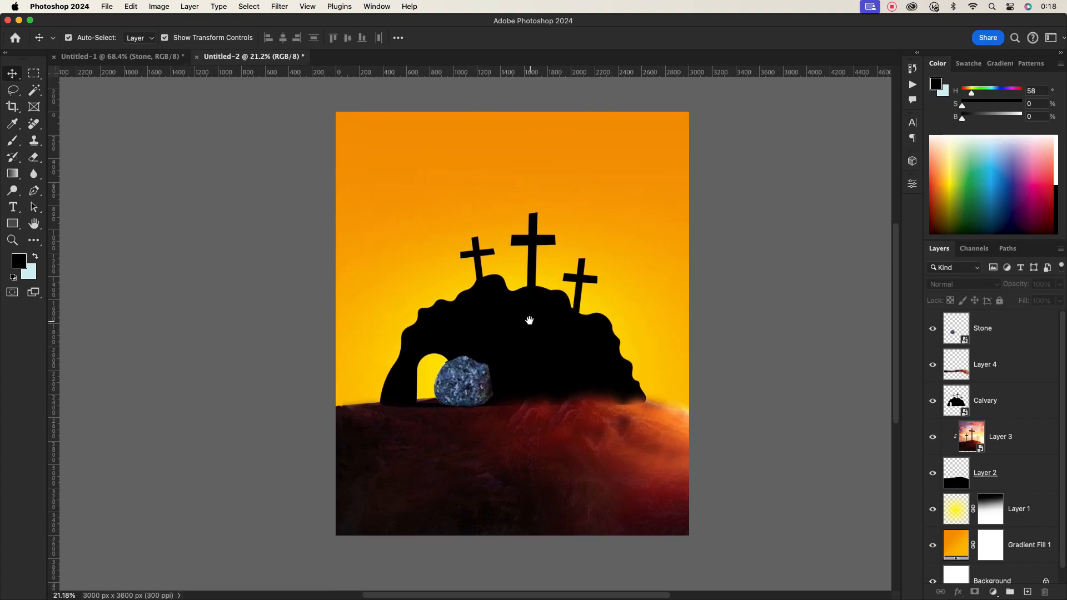
- Add a layer mask to the cloned texture layer and brush away its rough edges with a black 200 px brush
click(673, 435)
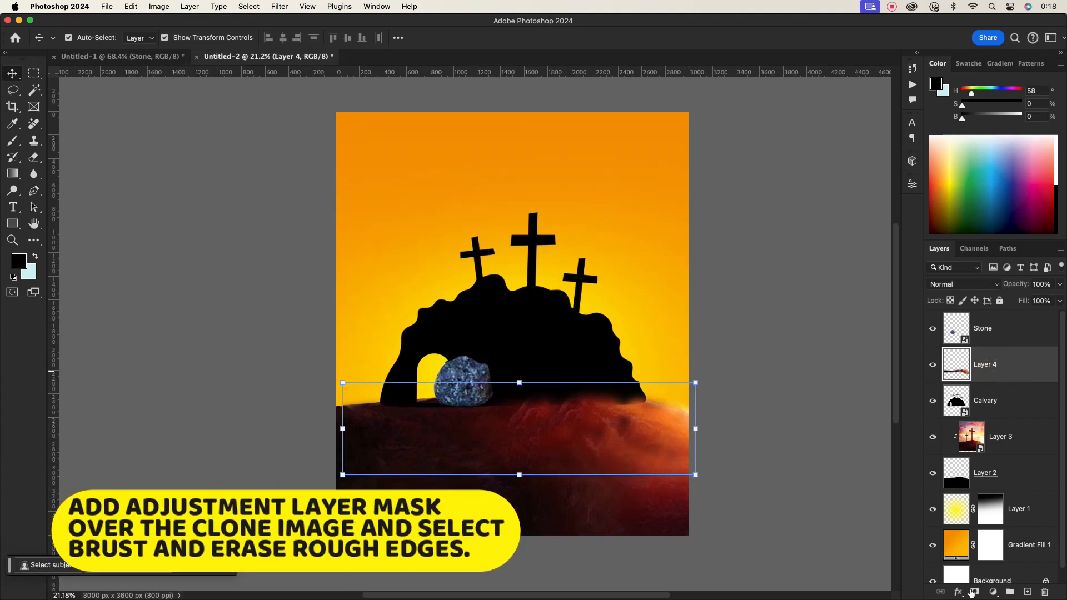
click(974, 592)
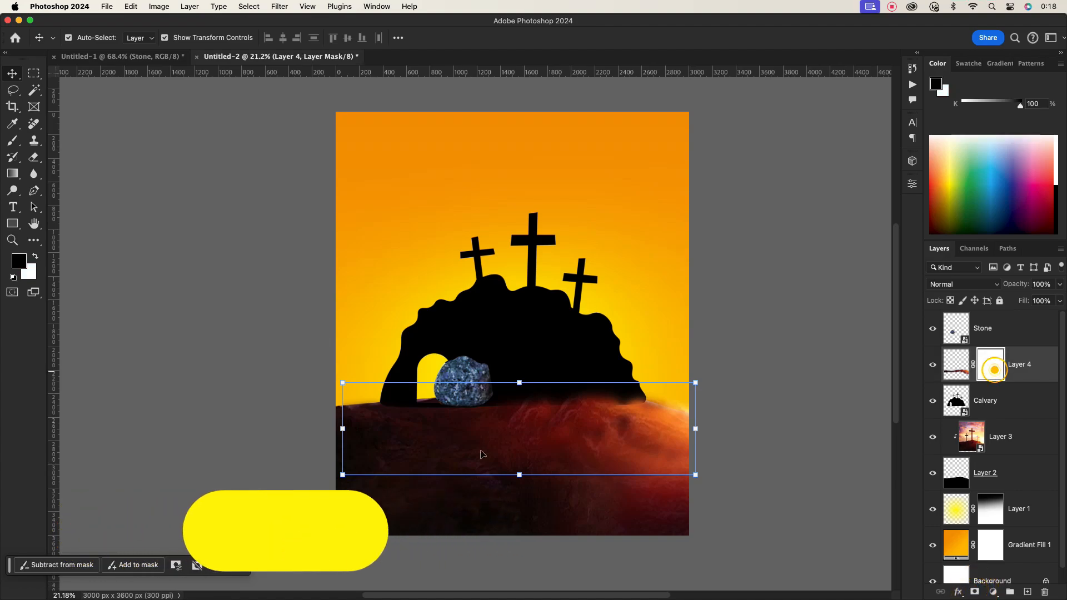
click(12, 140)
key(bracketright)
key(bracketright)
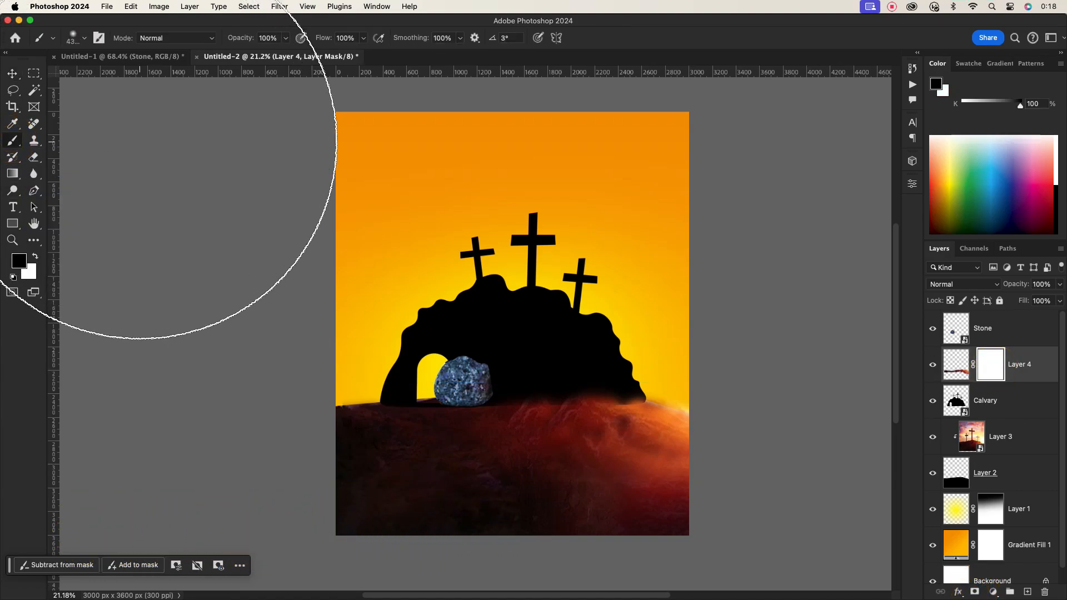
key(bracketleft)
key(bracketleft)
key(bracketleft)
key(bracketleft)
key(bracketleft)
key(bracketleft)
key(bracketleft)
key(bracketleft)
key(bracketleft)
key(bracketleft)
key(bracketleft)
key(bracketleft)
key(bracketleft)
key(bracketleft)
key(bracketleft)
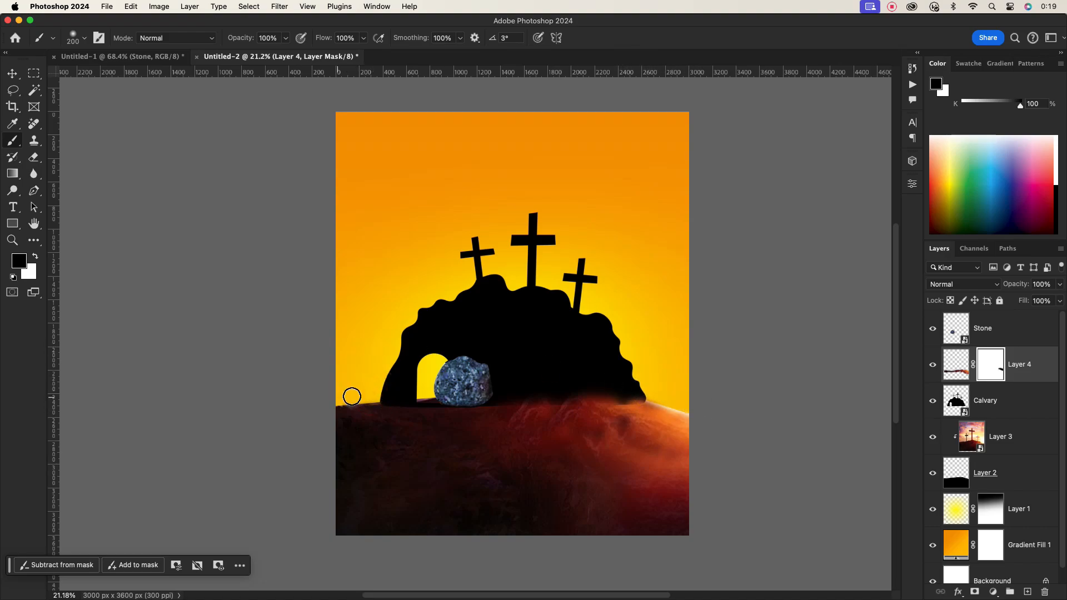
click(12, 74)
click(832, 252)
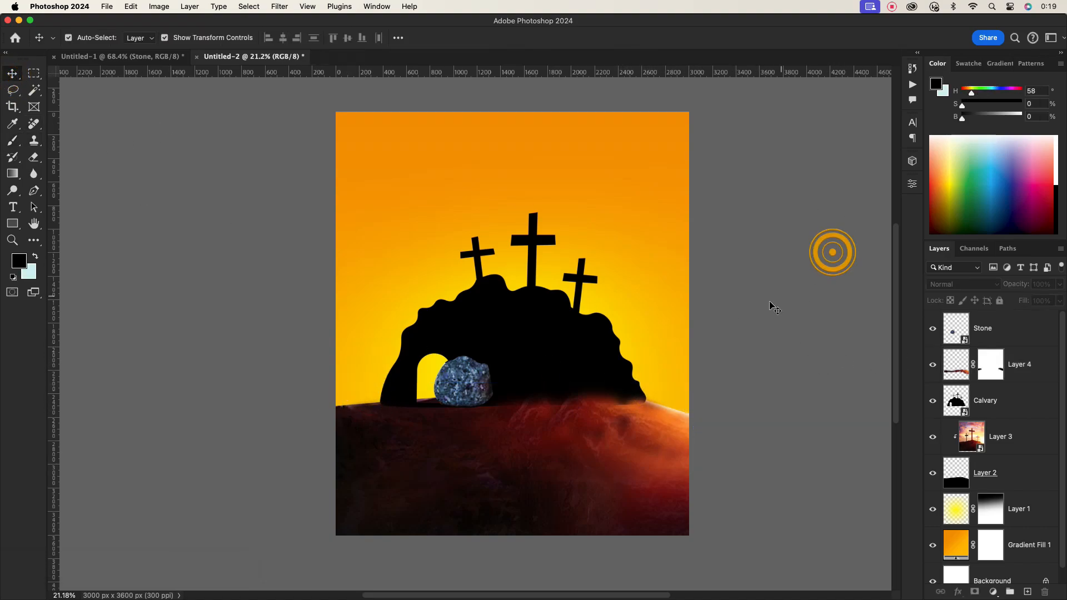
- Add a drop shadow to the Calvary silhouette with its opacity set to about 26%
scroll(768, 306, down, 3)
scroll(548, 344, up, 3)
click(550, 347)
double_click(1035, 400)
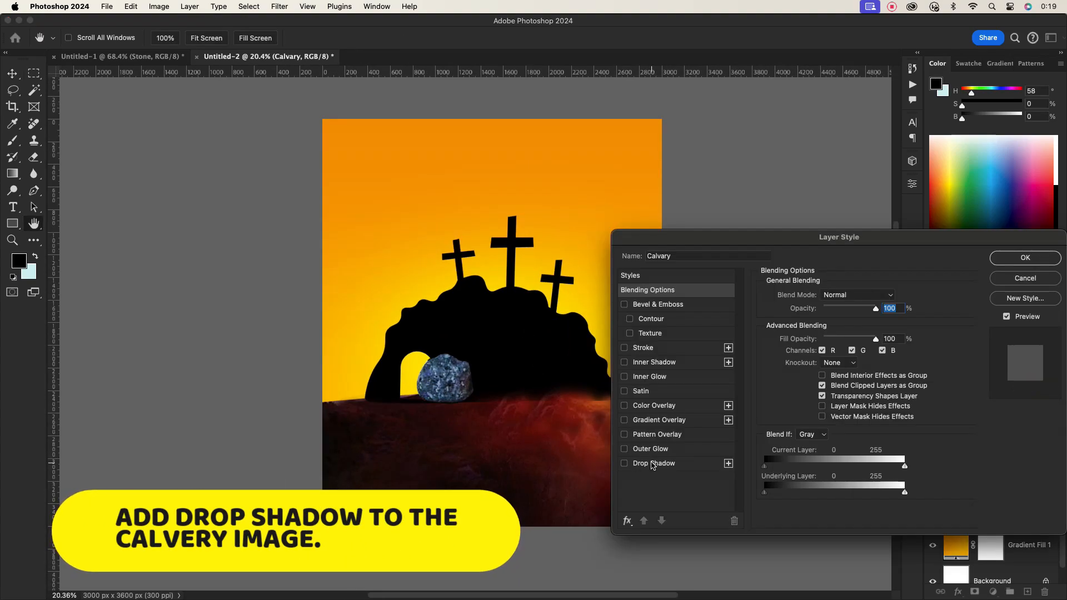
click(649, 461)
drag(780, 244, 855, 245)
mouse_move(917, 356)
mouse_down()
mouse_move(879, 356)
mouse_move(904, 371)
mouse_up()
drag(908, 315, 889, 312)
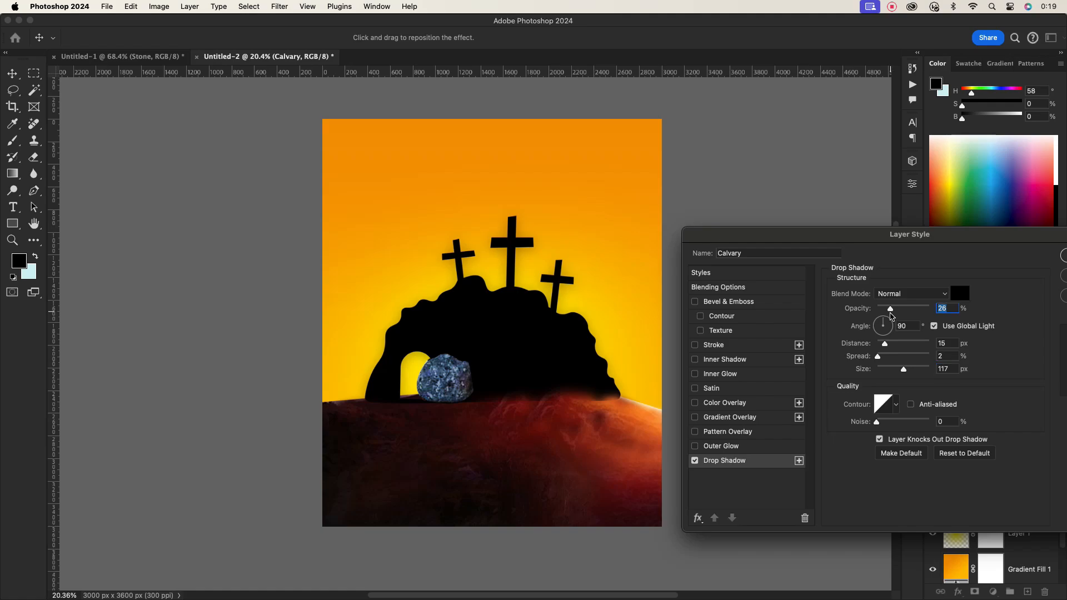
drag(957, 247, 866, 261)
click(1015, 266)
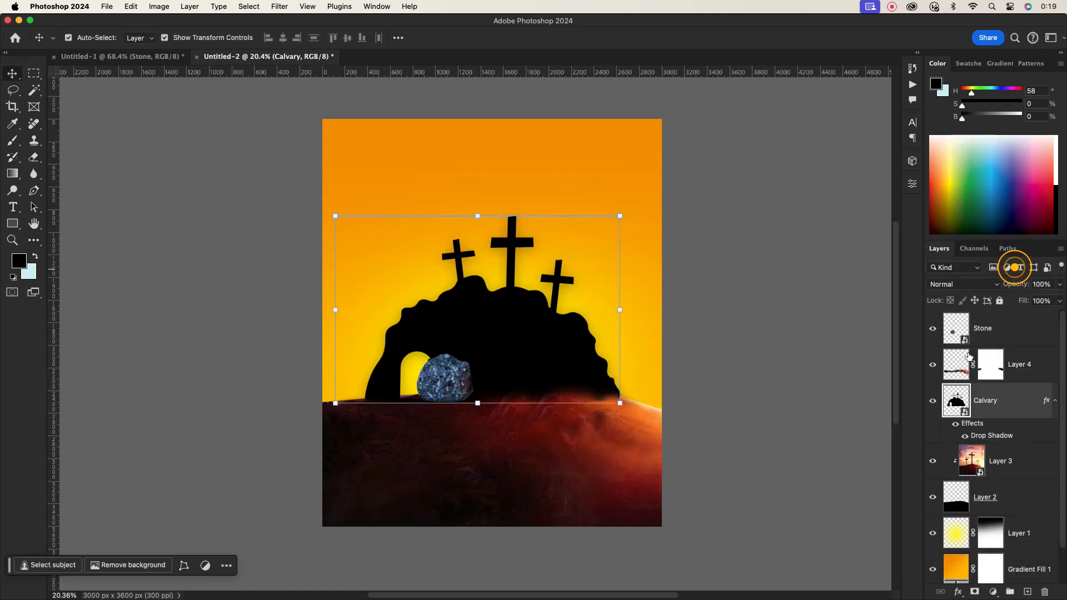
- Group all the poster layers above the background and name the group Design
scroll(486, 329, up, 2)
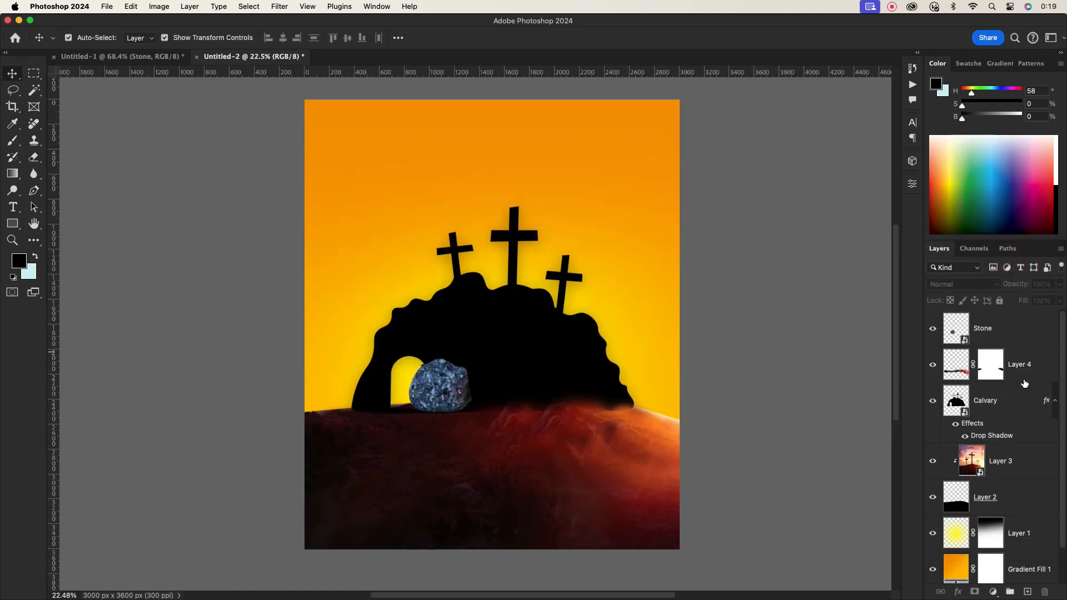
click(1001, 329)
scroll(1000, 444, down, 2)
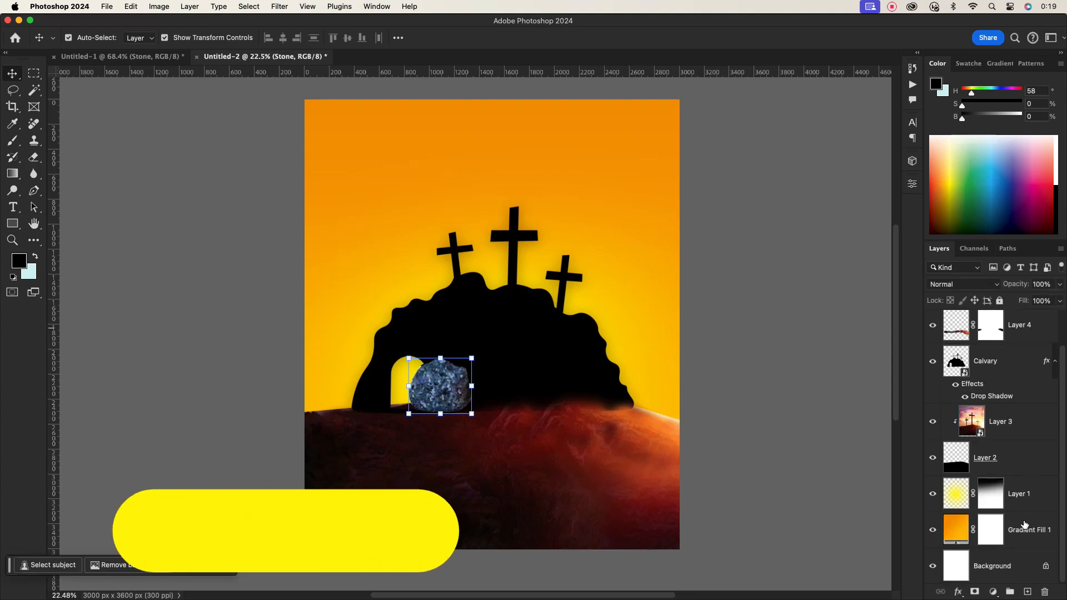
shift+click(995, 566)
click(1019, 592)
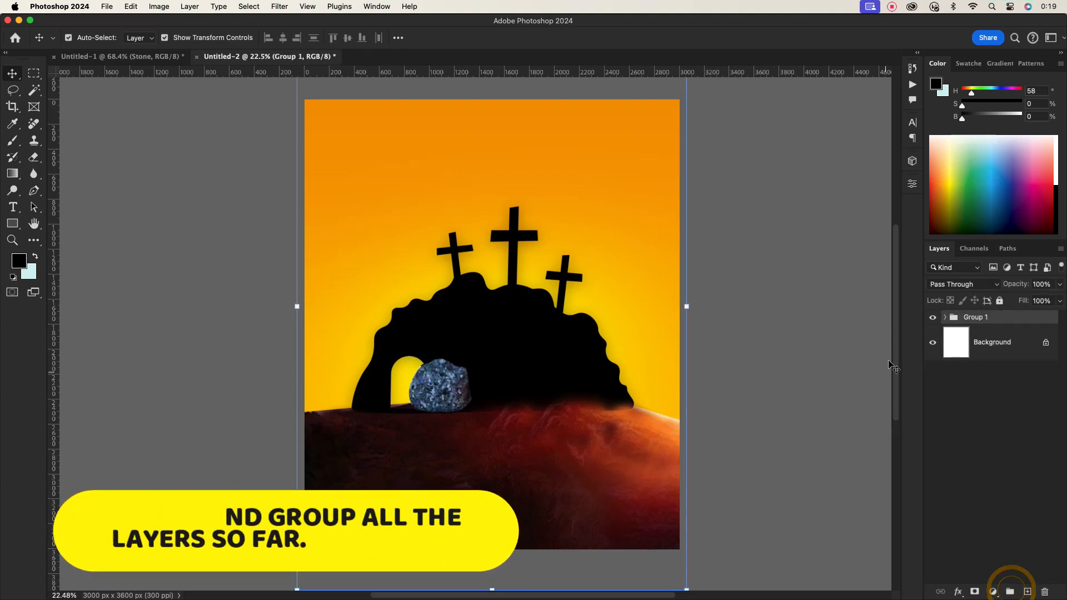
double_click(1042, 319)
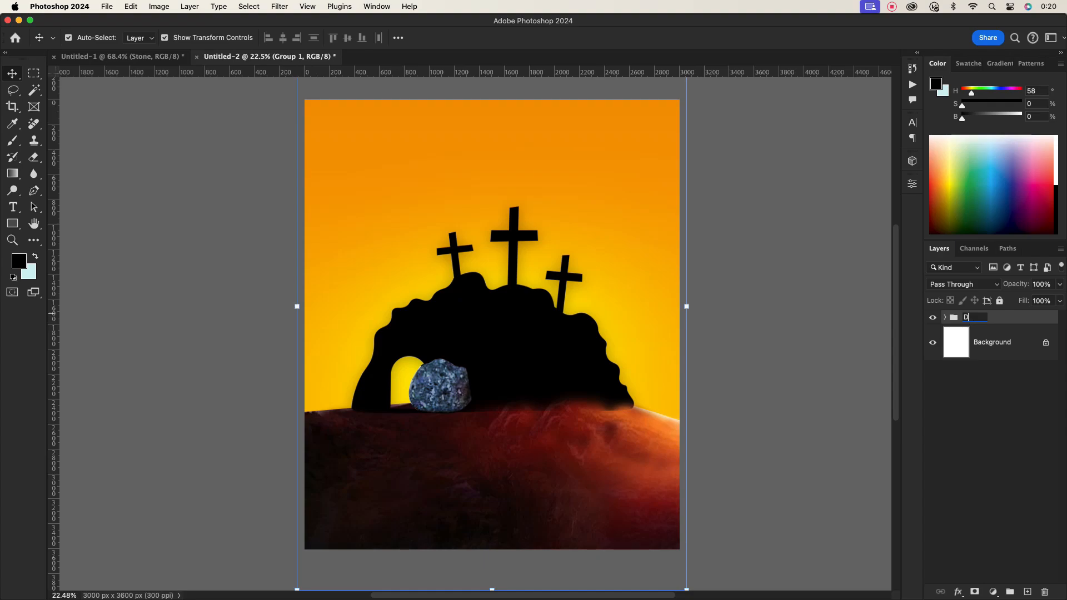
click(803, 352)
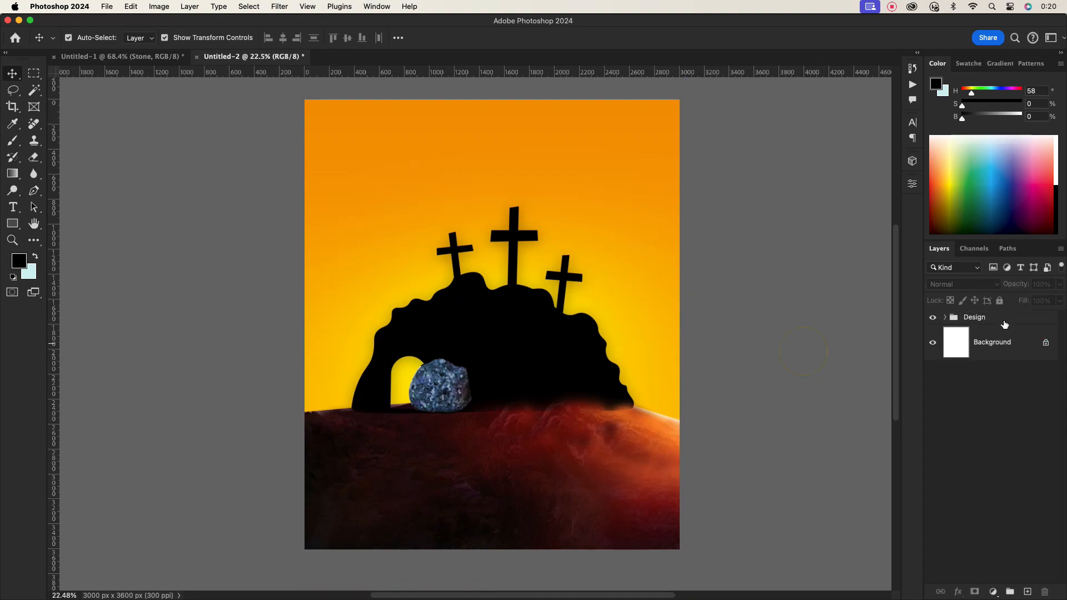
- Lock the Design group
click(1004, 319)
click(1000, 301)
click(782, 356)
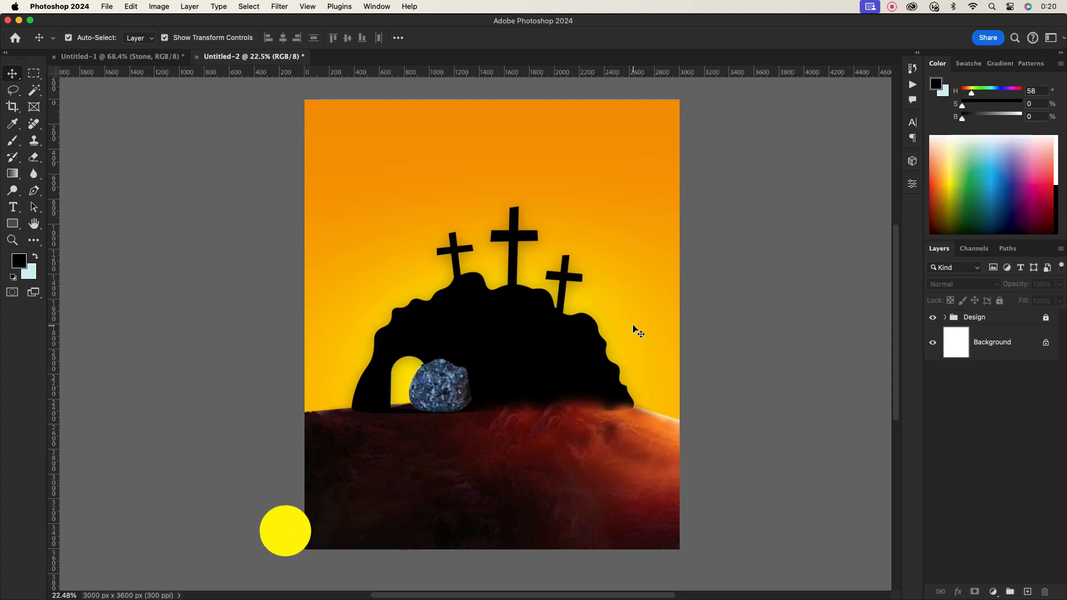
- Add a Montserrat Bold title reading RESURRECTION SERVICE above the crosses
key(t)
scroll(634, 330, up, 1)
click(442, 196)
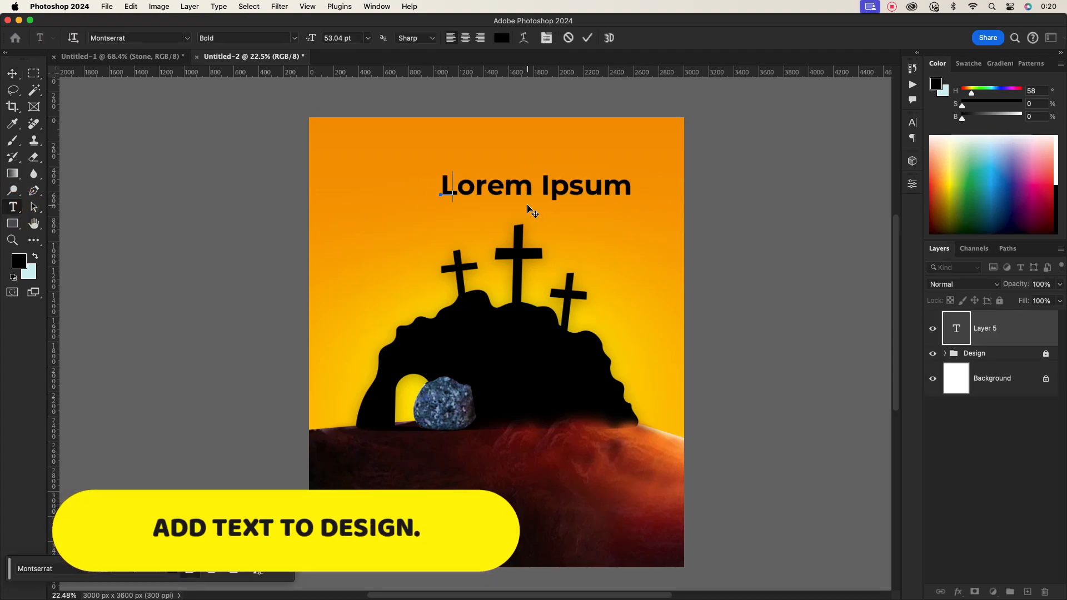
key(BackSpace)
text(ES)
key(BackSpace)
key(BackSpace)
text(RESURRECTION)
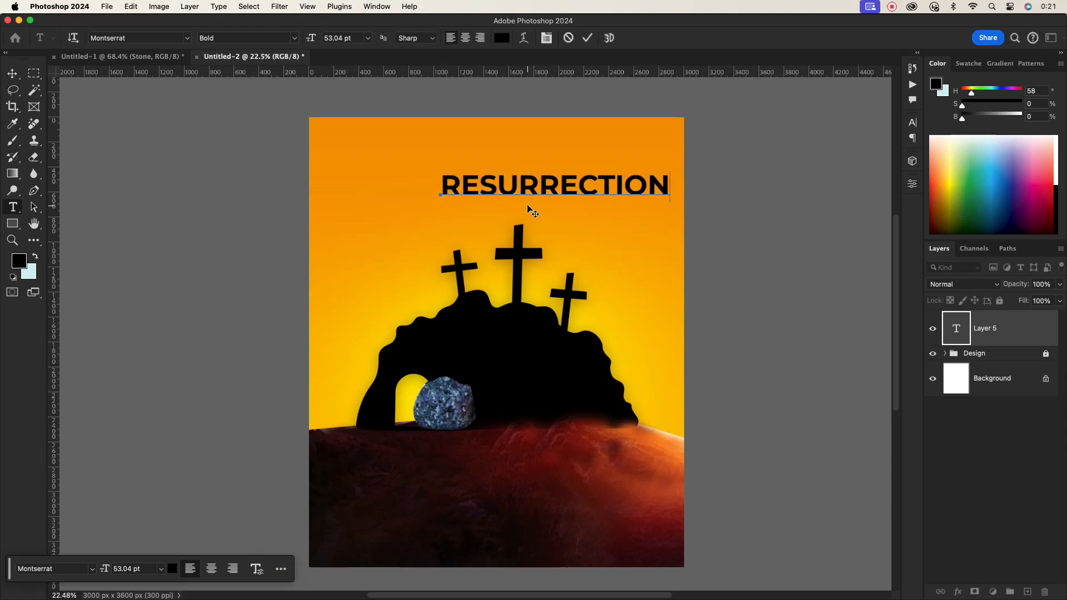
click(587, 37)
- Set the title's font size to 18 pt
click(912, 121)
click(799, 158)
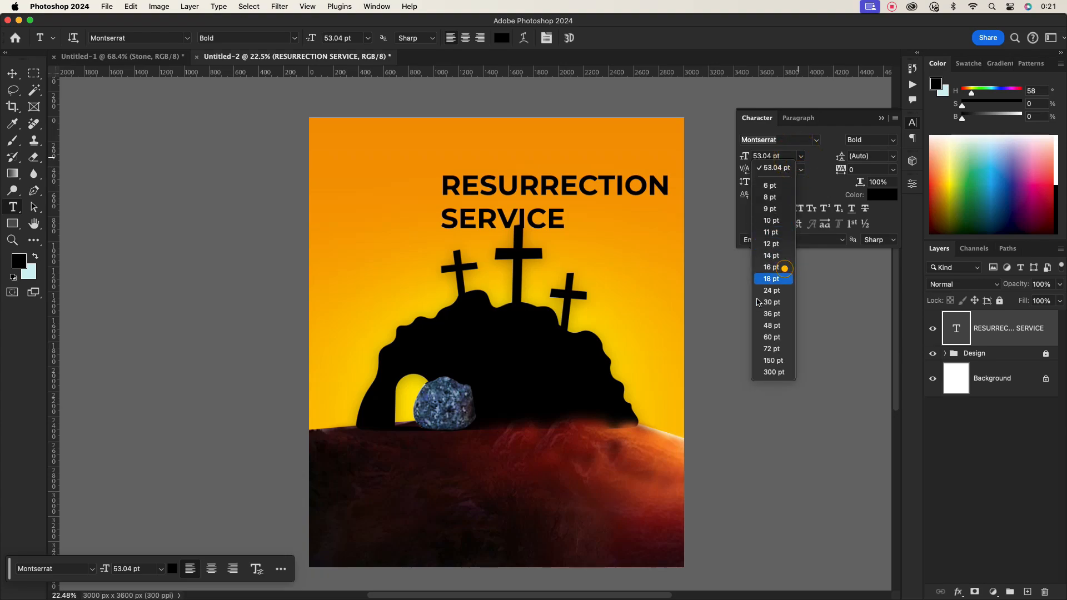
click(784, 268)
click(785, 284)
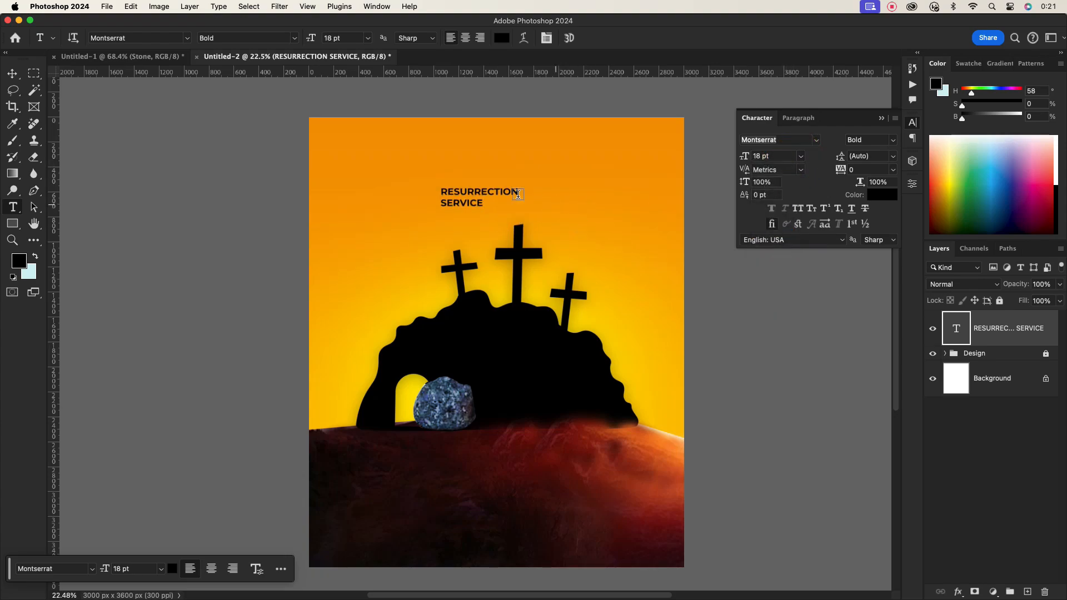
- Center-align the title text and move it to the poster's horizontal center
key(v)
click(797, 118)
click(785, 138)
drag(442, 202, 498, 211)
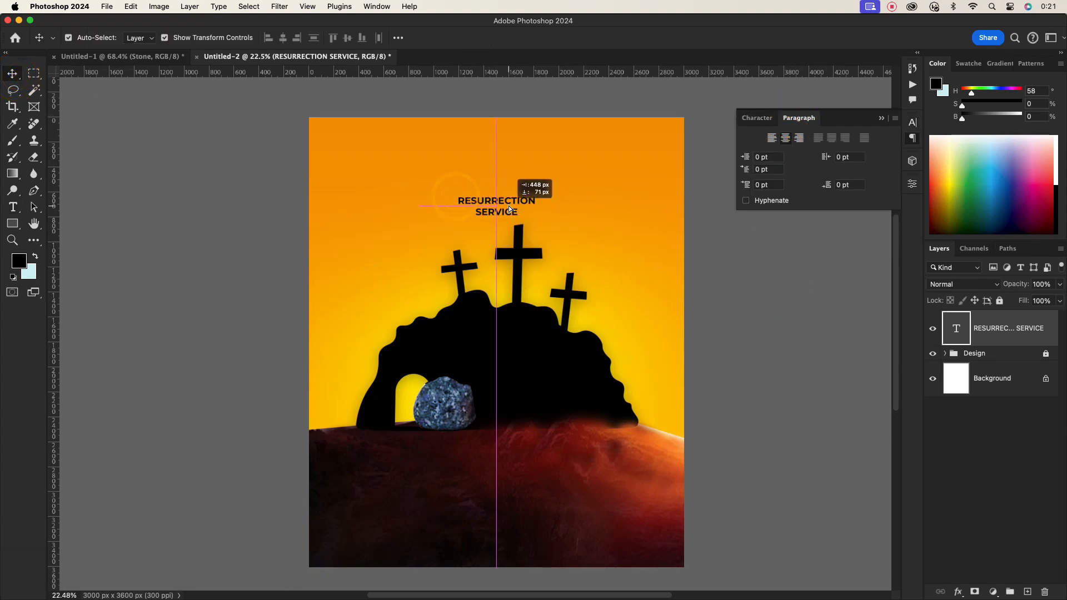
- Change the title's font to Cinzel Bold
scroll(497, 211, up, 8)
double_click(536, 213)
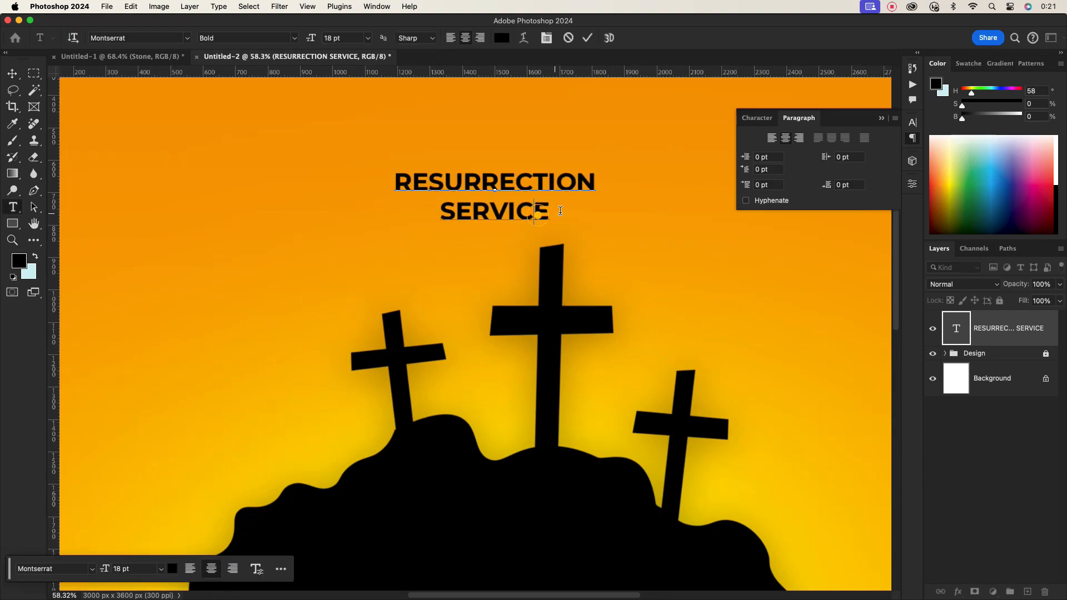
click(588, 38)
key(v)
click(757, 118)
text(ci)
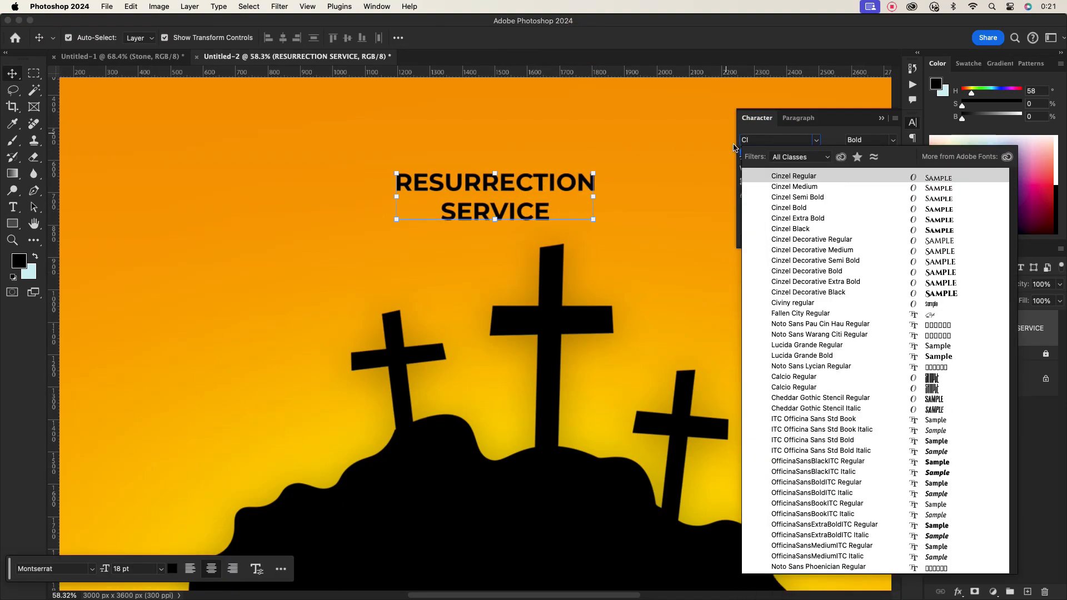
click(799, 207)
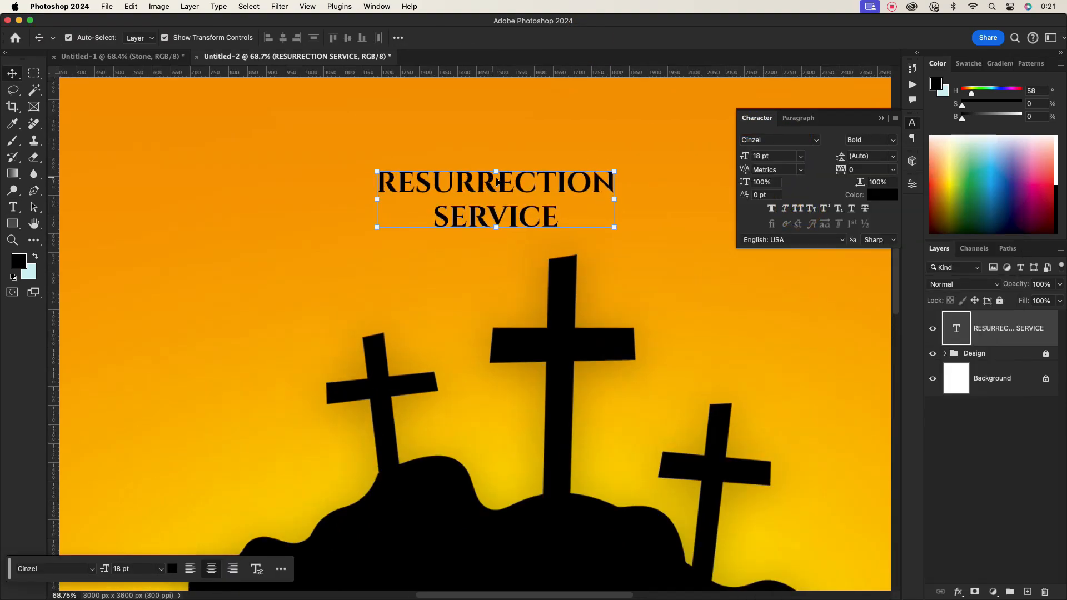
scroll(520, 191, down, 6)
scroll(520, 191, up, 5)
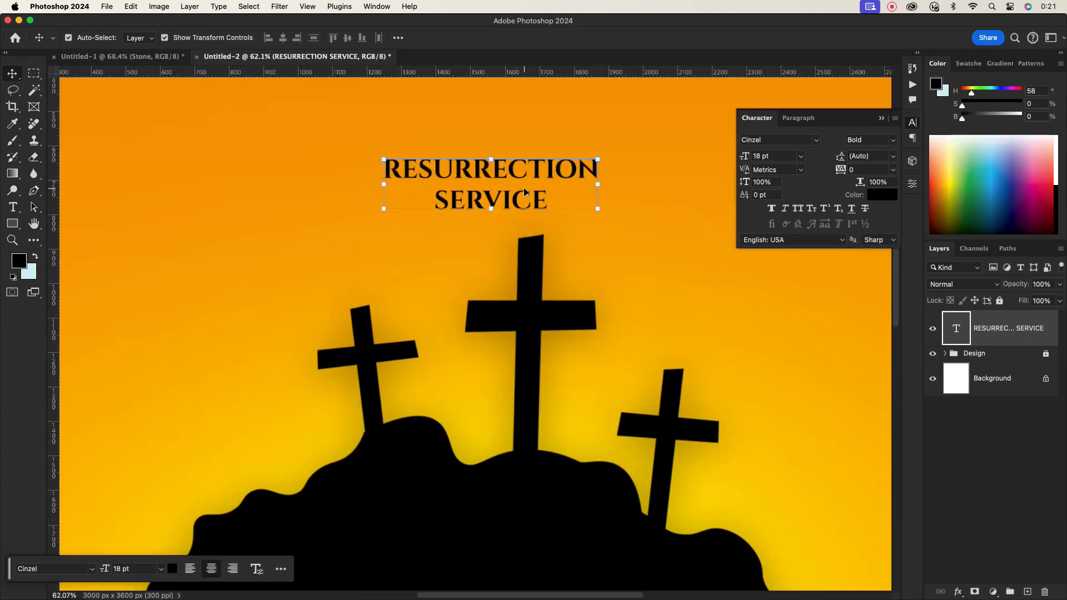
- Set the title to 32 pt with 24 pt leading and nudge it back to the poster's center
click(771, 158)
scroll(772, 158, up, 14)
click(774, 158)
click(866, 157)
scroll(866, 157, down, 18)
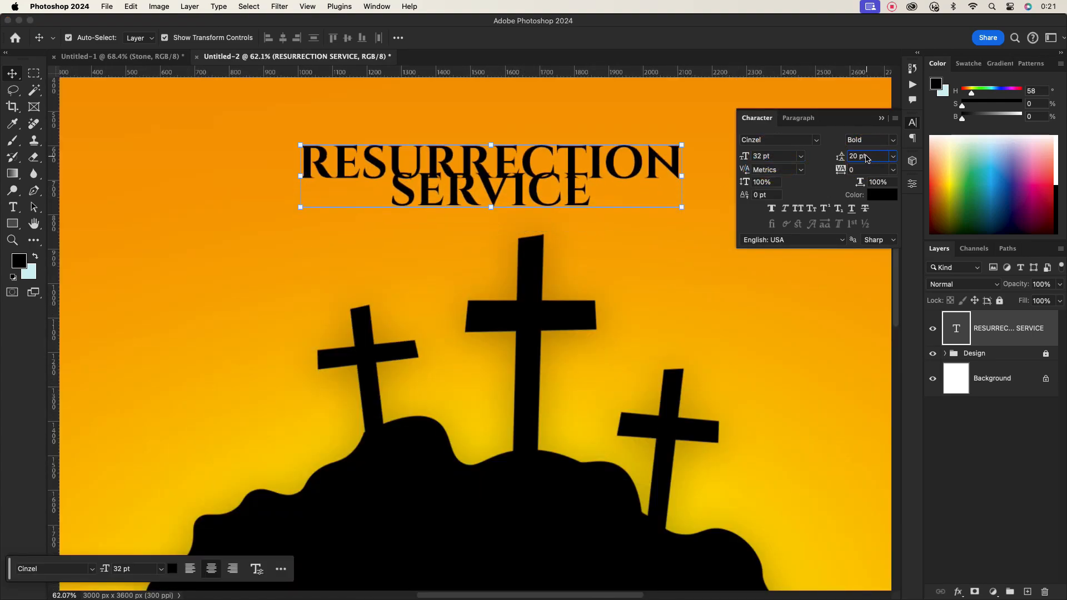
scroll(865, 157, up, 4)
scroll(610, 300, down, 6)
scroll(552, 244, up, 1)
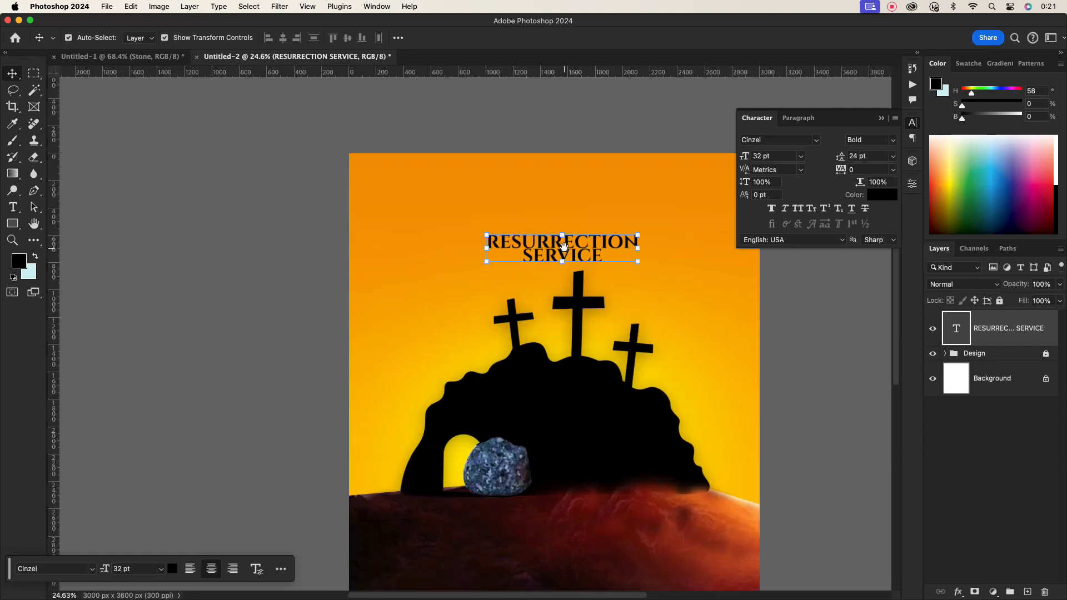
drag(551, 245, 544, 244)
click(642, 271)
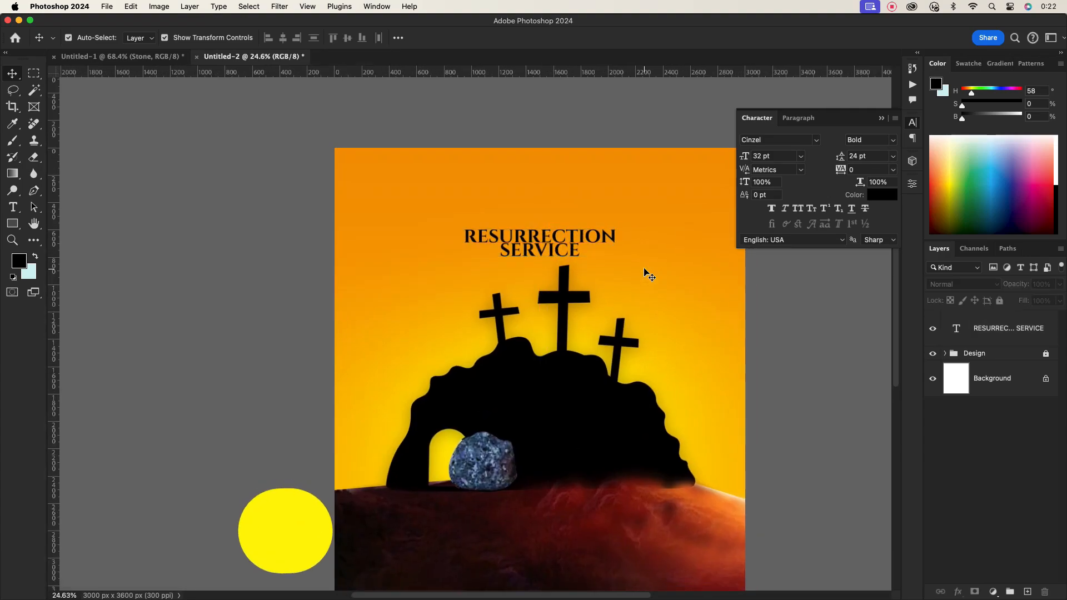
- Bring the church logo from the other document into the poster near its top-left corner
click(145, 57)
drag(432, 220, 403, 150)
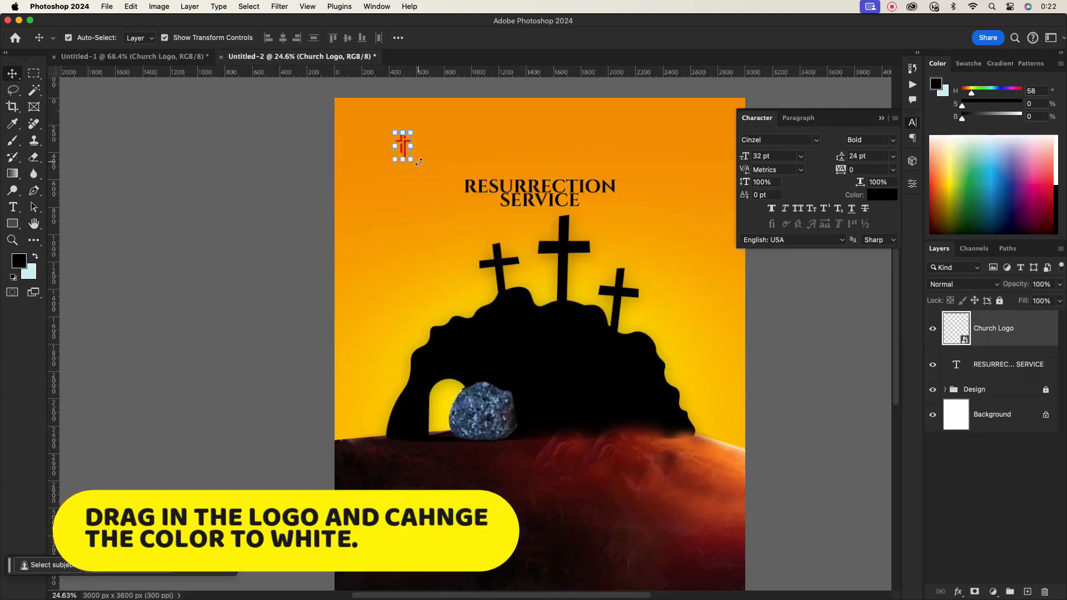
- Scale the church logo up slightly and commit the transform
scroll(393, 147, up, 5)
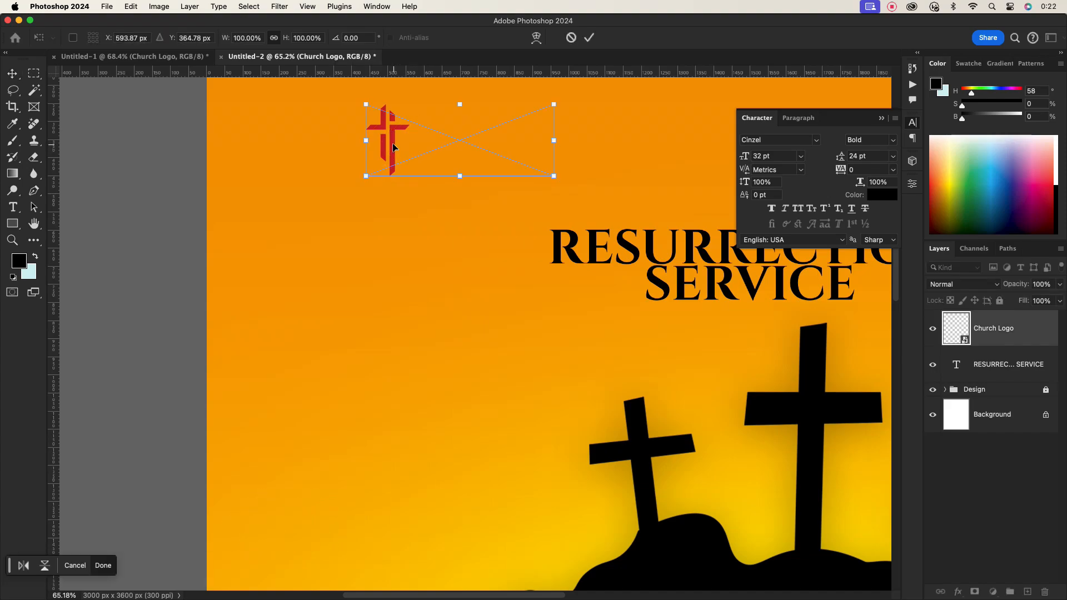
right_click(955, 331)
click(971, 471)
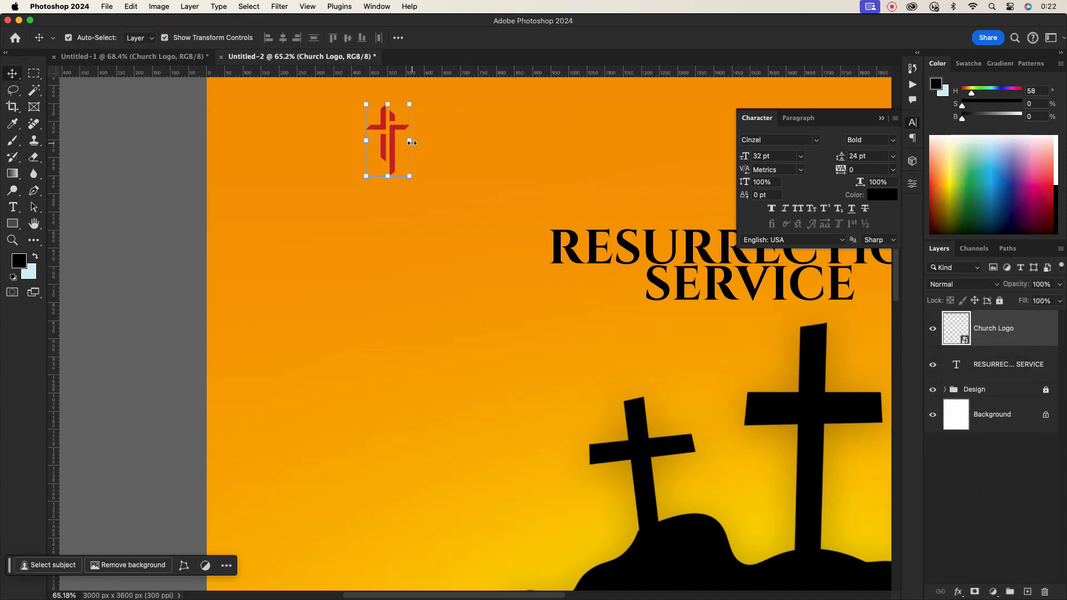
drag(412, 143, 428, 143)
scroll(423, 148, down, 5)
click(589, 38)
click(507, 137)
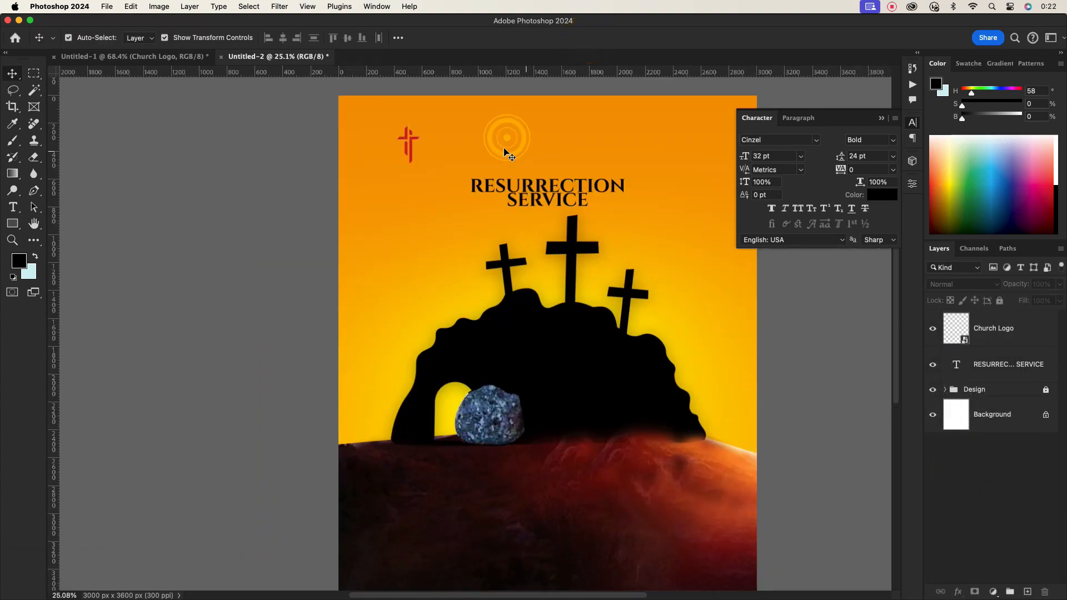
- Apply a white Color Overlay layer style to the church logo
click(412, 147)
double_click(1045, 343)
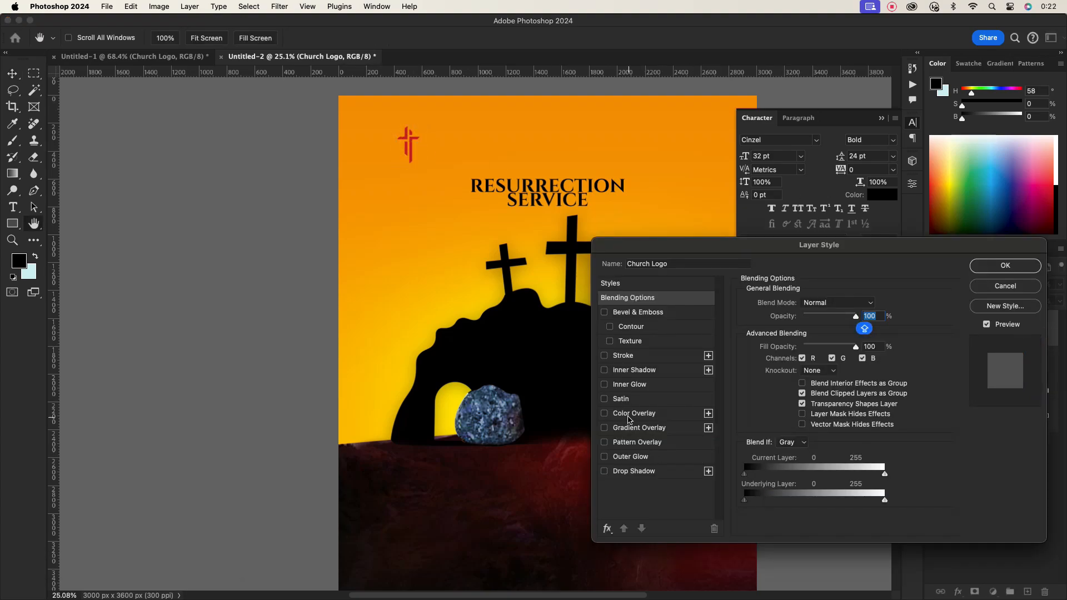
click(628, 417)
click(875, 304)
drag(702, 398, 648, 278)
click(935, 300)
click(996, 270)
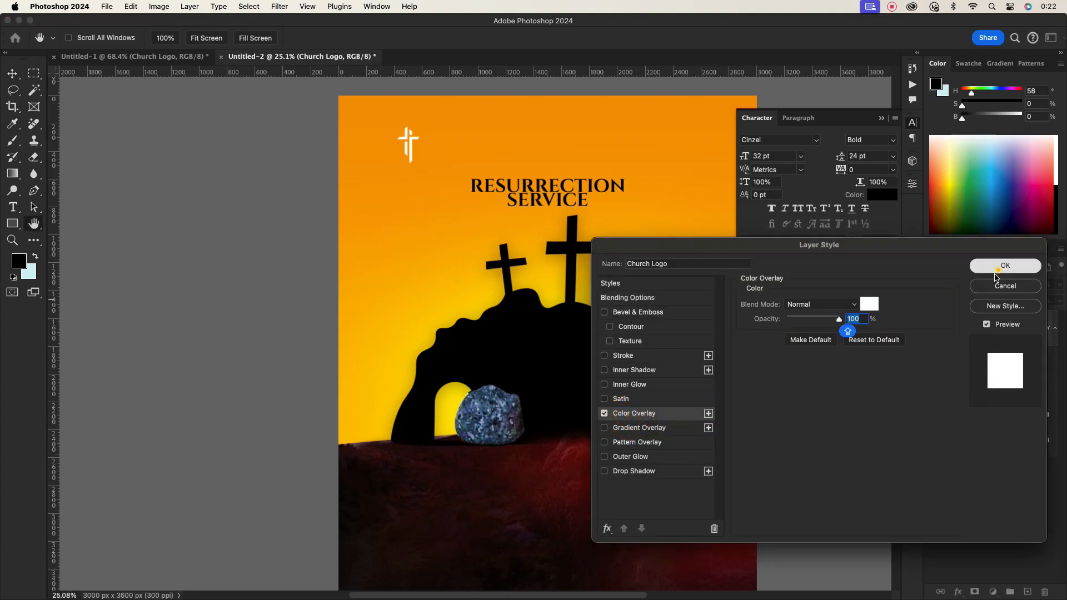
click(815, 377)
- Add a text line reading SPRING CHURCH next to the logo
scroll(429, 159, up, 10)
scroll(435, 160, down, 2)
key(t)
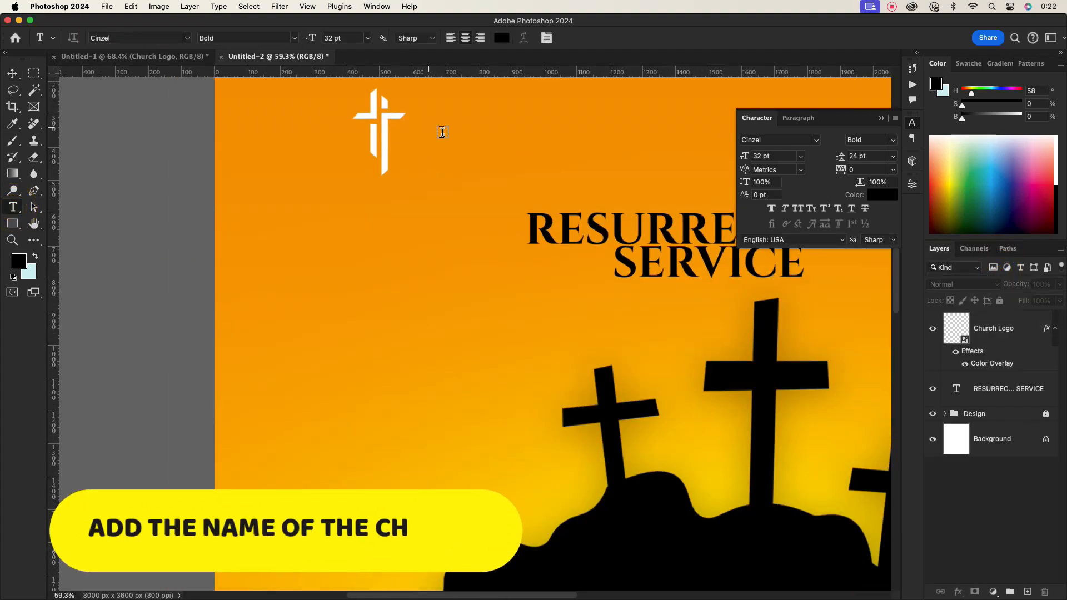
click(445, 133)
text(SPING)
key(BackSpace)
key(BackSpace)
key(BackSpace)
text(R)
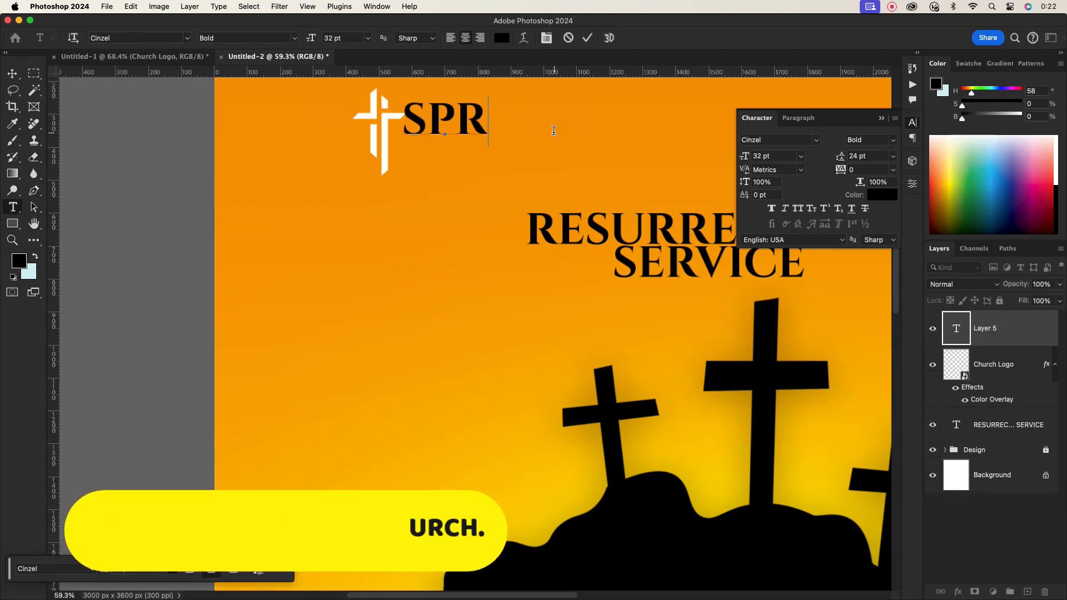
text(ING CHURCH)
click(12, 73)
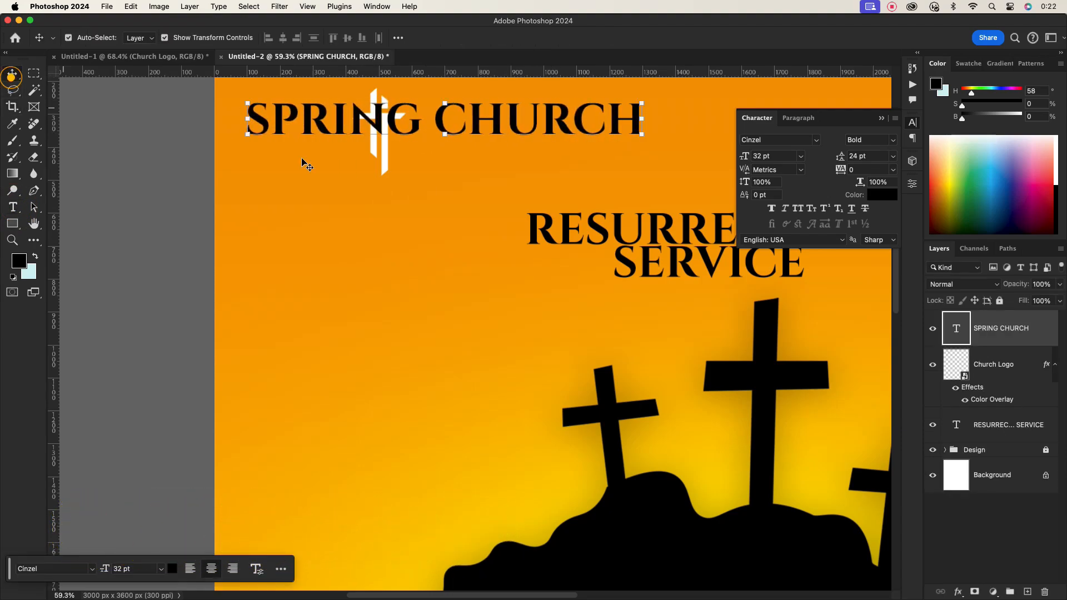
- Set the SPRING CHURCH text to 11 pt and place it to the right of the logo
drag(444, 117, 566, 113)
click(801, 157)
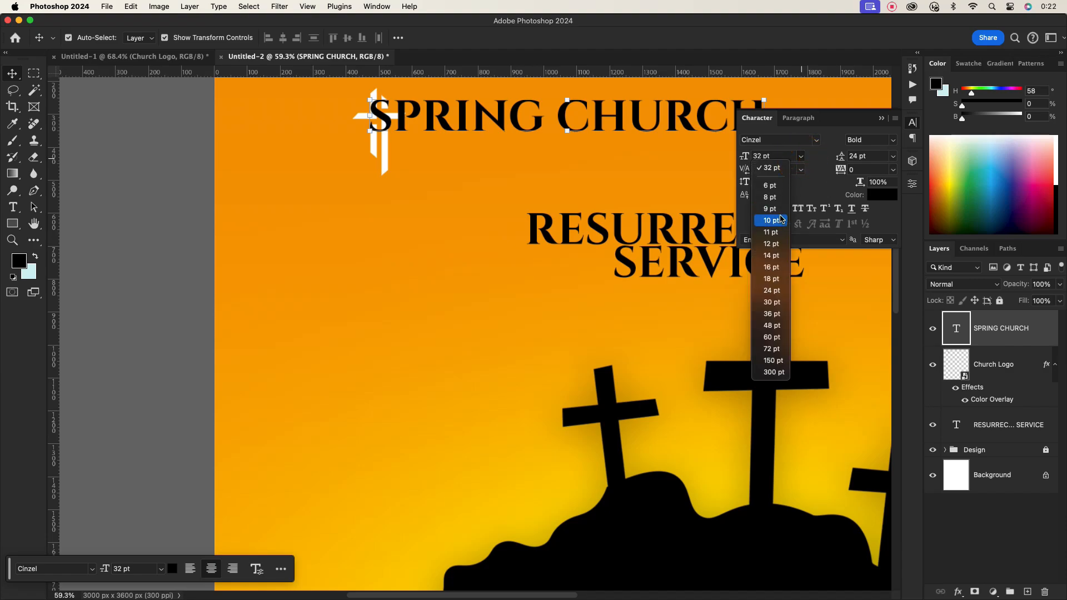
click(771, 231)
drag(588, 125, 500, 140)
scroll(500, 150, down, 3)
scroll(411, 228, up, 5)
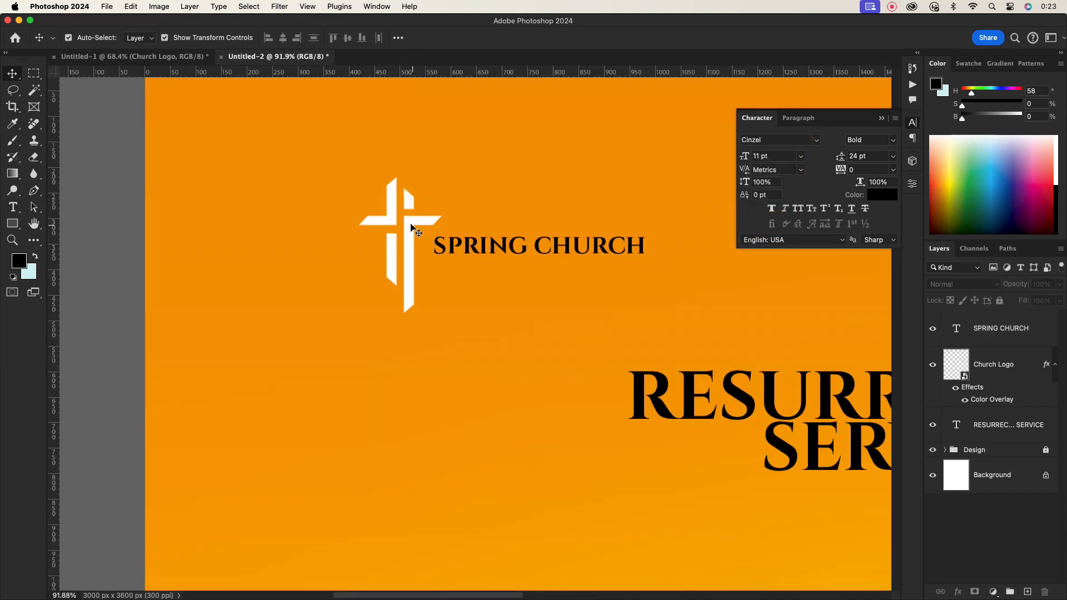
- Reposition the logo and the church name together near the top-left corner
drag(411, 228, 389, 139)
drag(465, 238, 444, 166)
scroll(466, 235, down, 3)
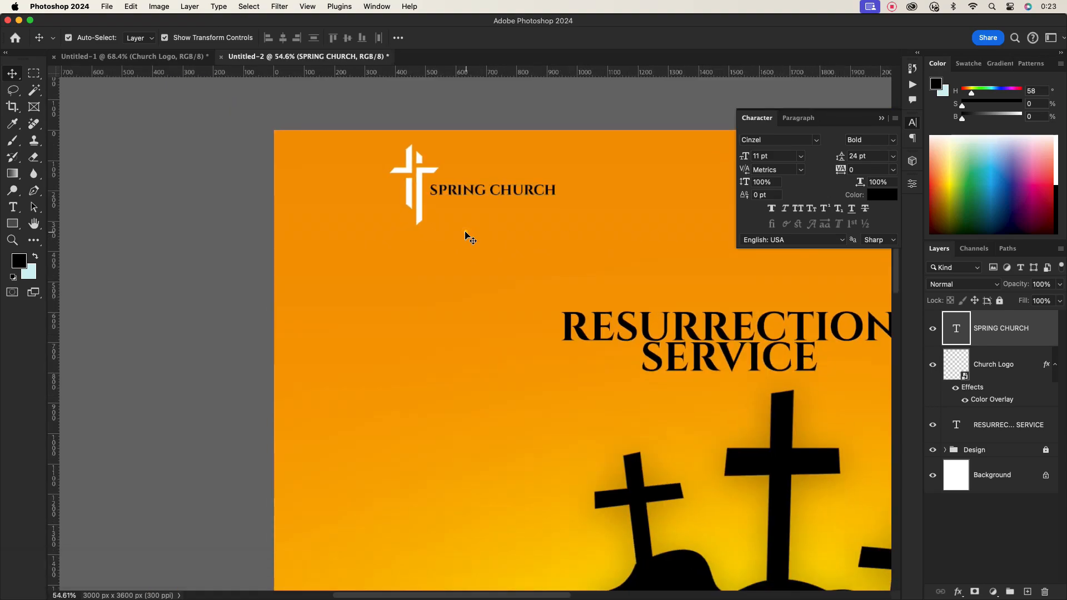
scroll(466, 235, down, 2)
- Change the SPRING CHURCH font to Montserrat
drag(433, 215, 409, 222)
drag(476, 204, 452, 207)
text(MONT)
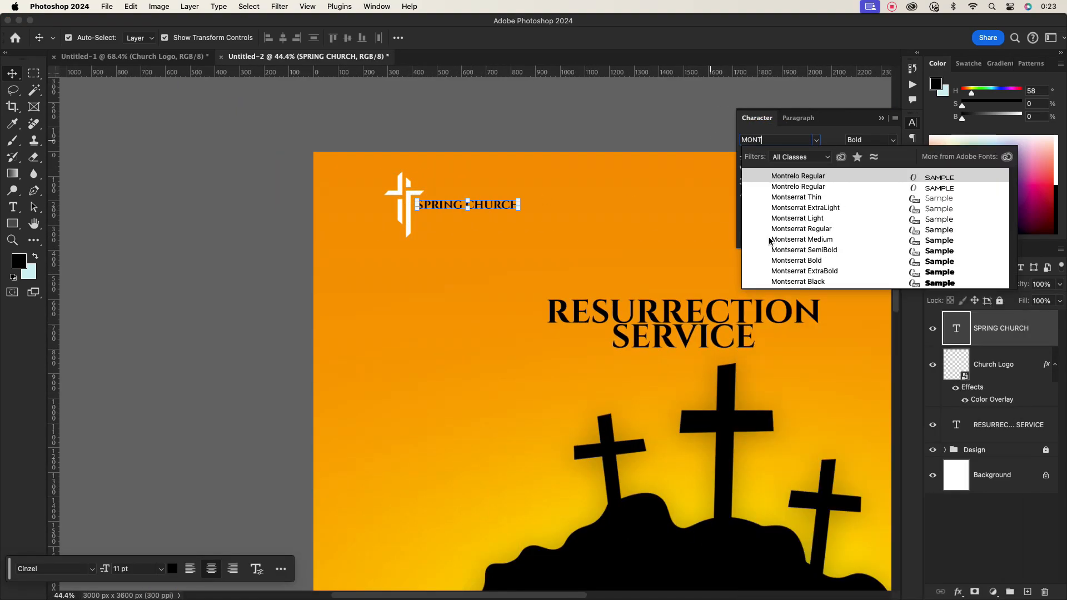
click(594, 241)
scroll(472, 211, up, 5)
click(912, 183)
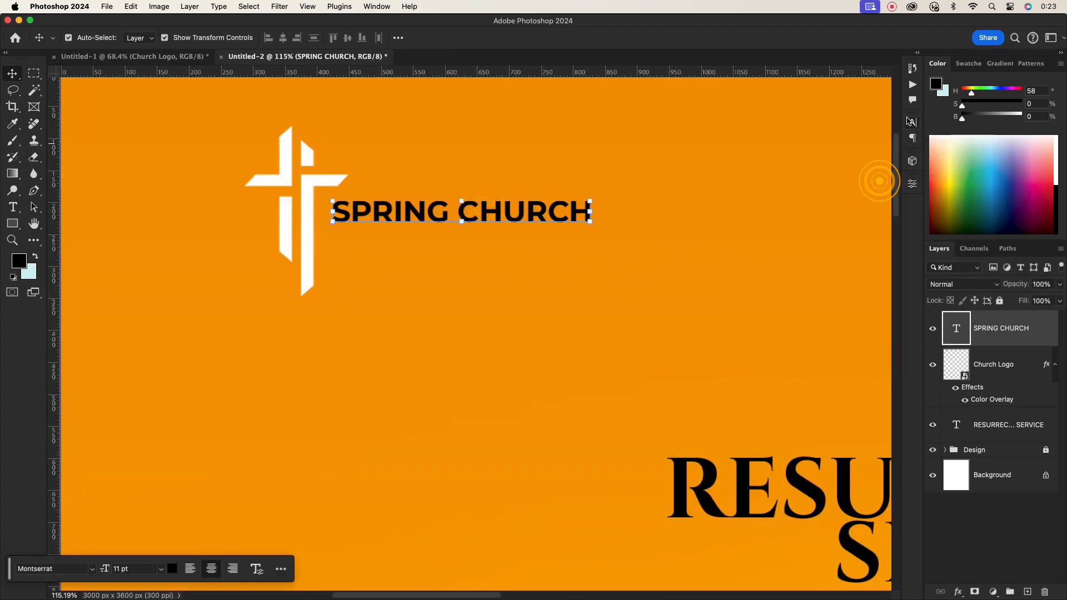
- Set the SPRING CHURCH font size to 16 pt
click(911, 122)
click(801, 156)
click(777, 262)
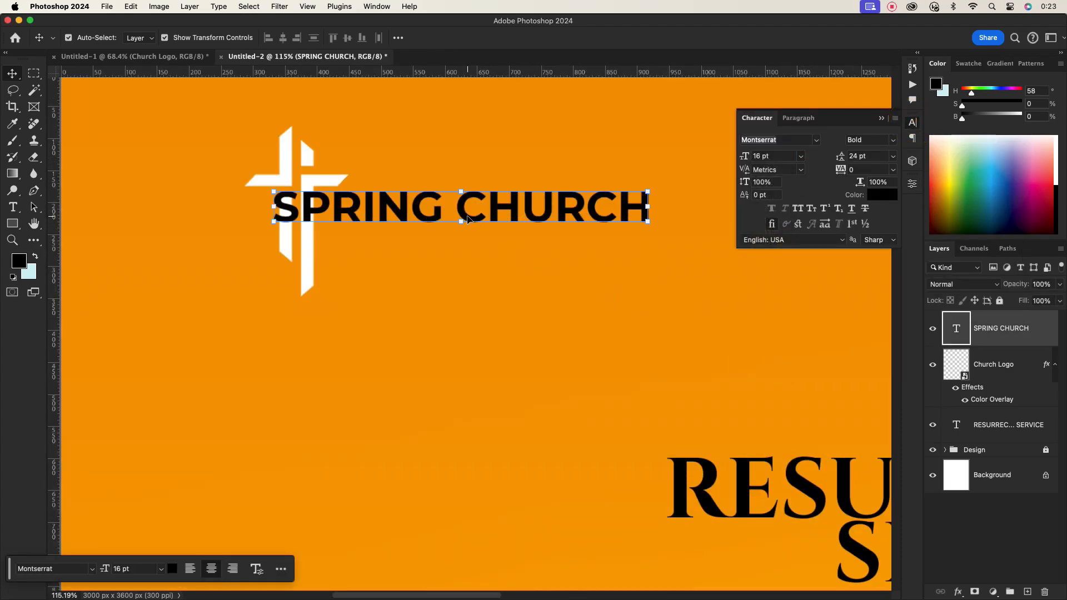
- Duplicate the church name below itself and change the copy to FIRST LOVE CENTRE
scroll(489, 284, down, 5)
scroll(502, 269, up, 2)
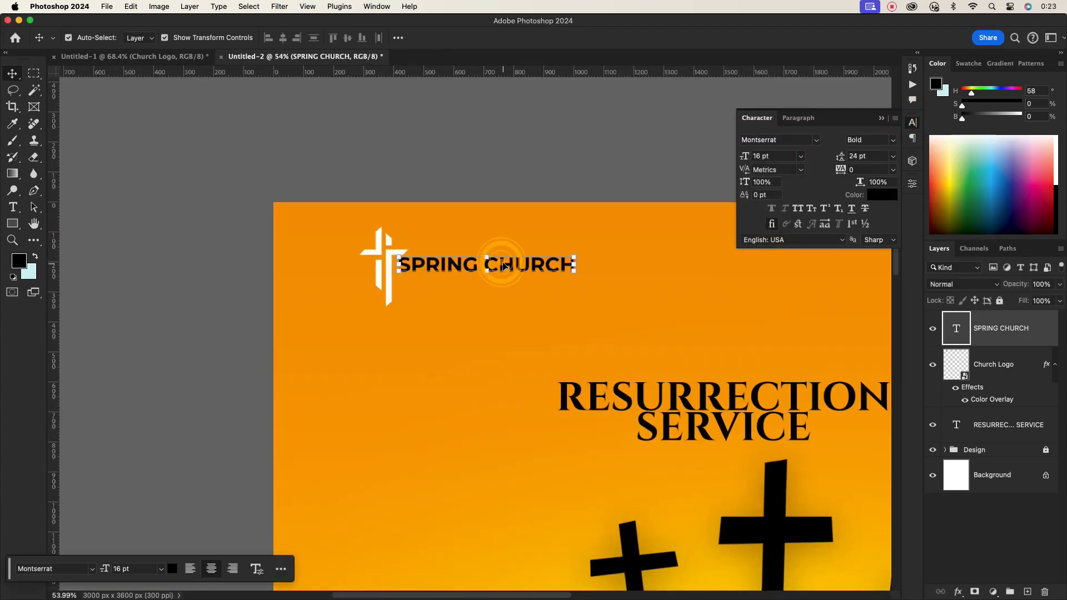
drag(503, 267, 506, 297)
double_click(507, 297)
text(FIRST LOVE CENTRE)
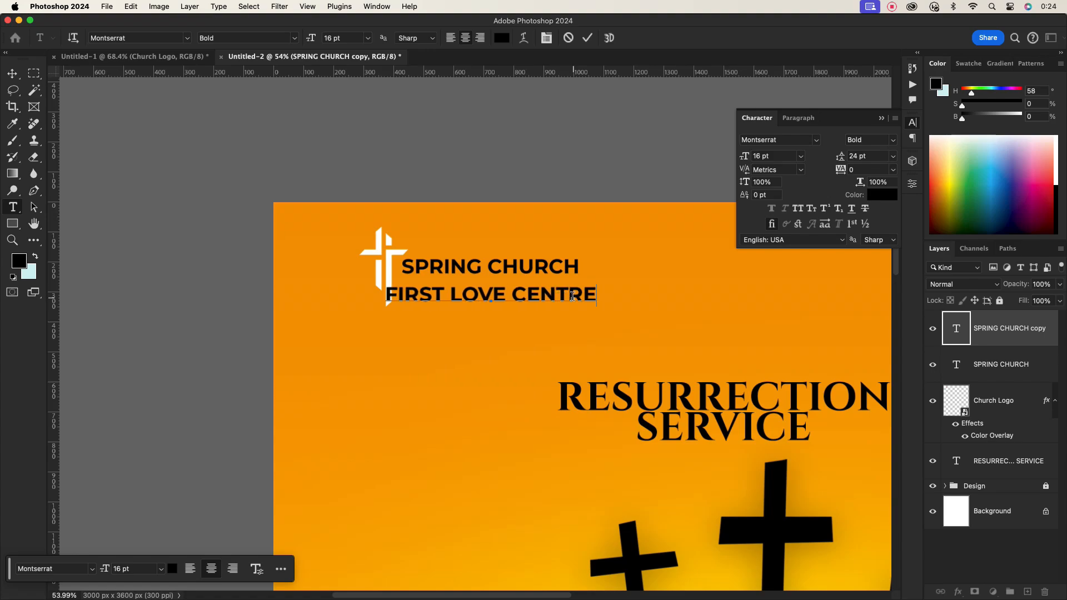
click(589, 38)
- Set FIRST LOVE CENTRE to 8 pt Montserrat Medium with 200 tracking
click(800, 156)
click(778, 201)
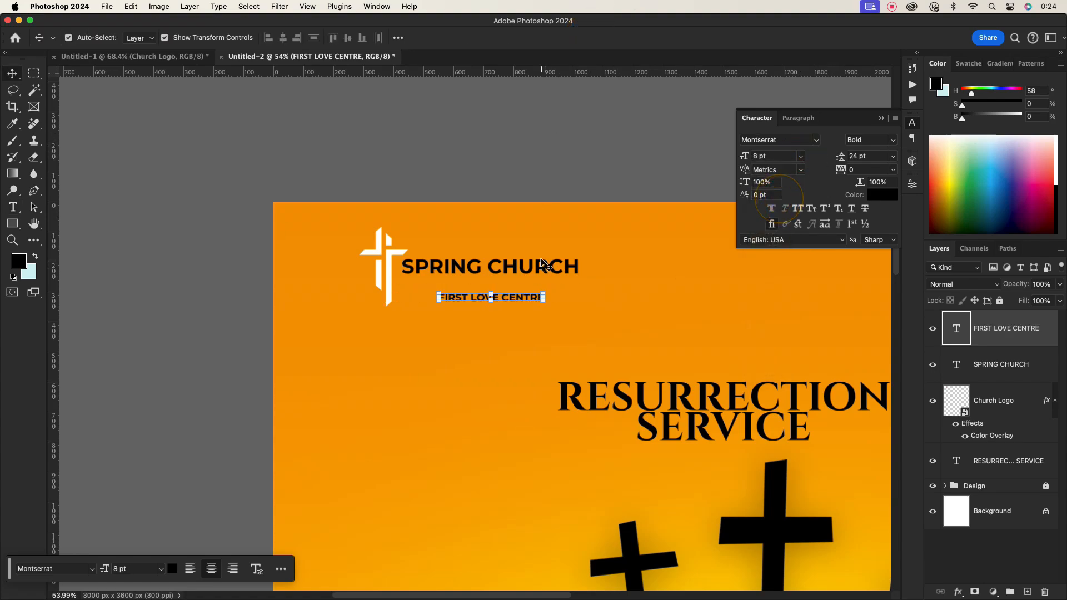
click(892, 139)
click(867, 159)
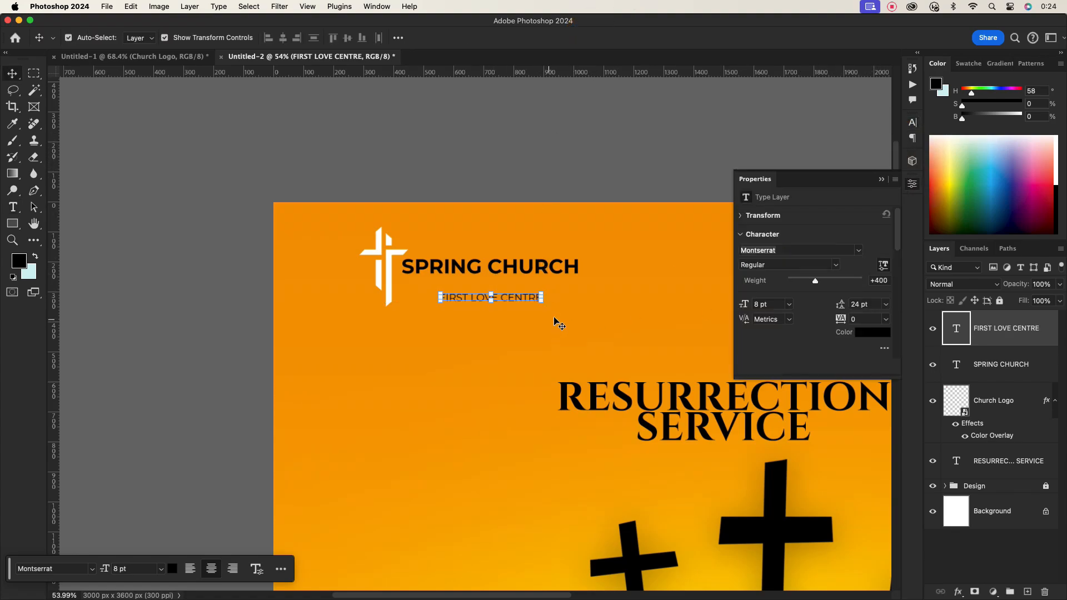
click(913, 123)
click(893, 140)
click(871, 166)
click(913, 123)
click(893, 170)
click(867, 342)
click(524, 333)
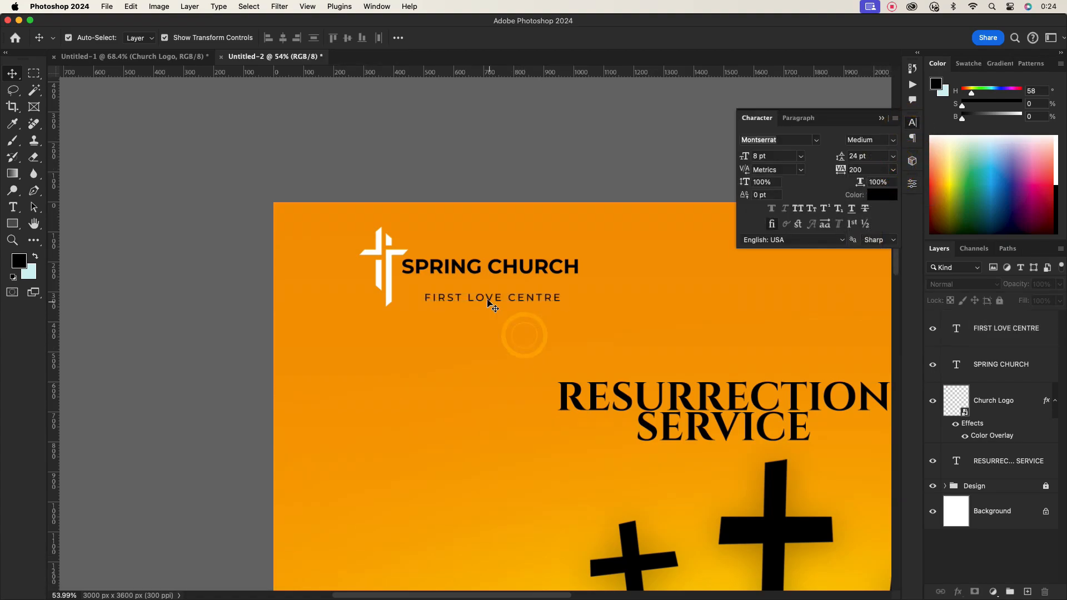
- Add a white PRESENTS text line above the title
scroll(467, 318, down, 1)
scroll(465, 317, down, 5)
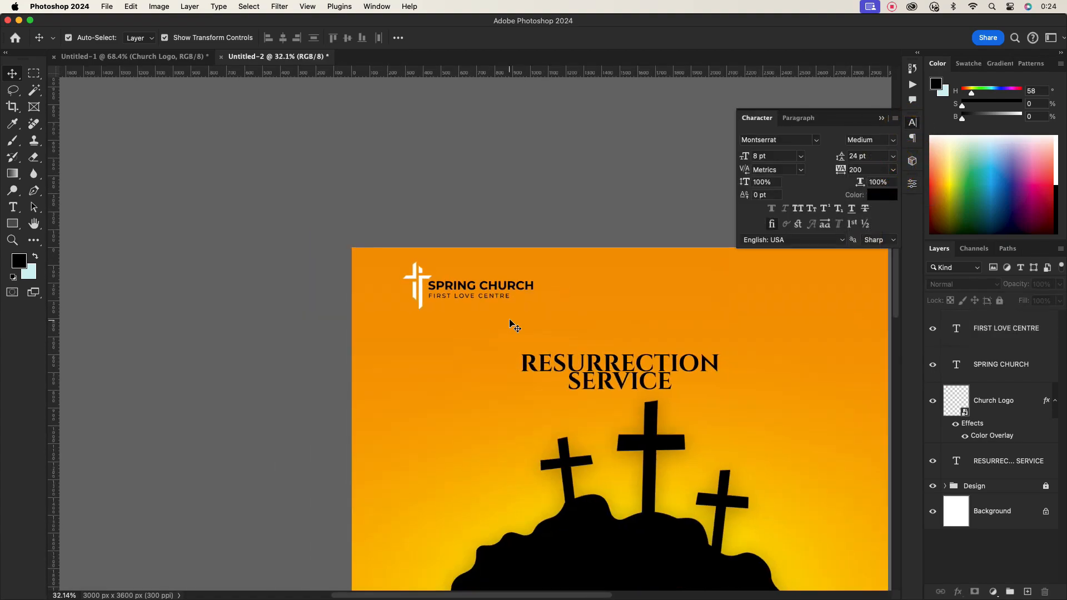
scroll(556, 278, up, 3)
key(t)
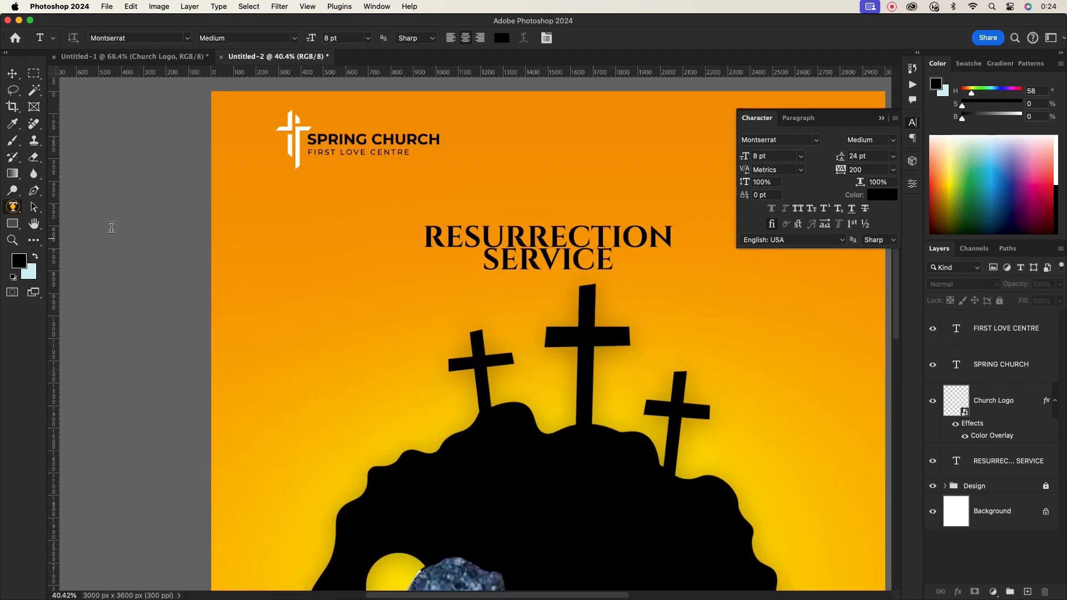
click(546, 191)
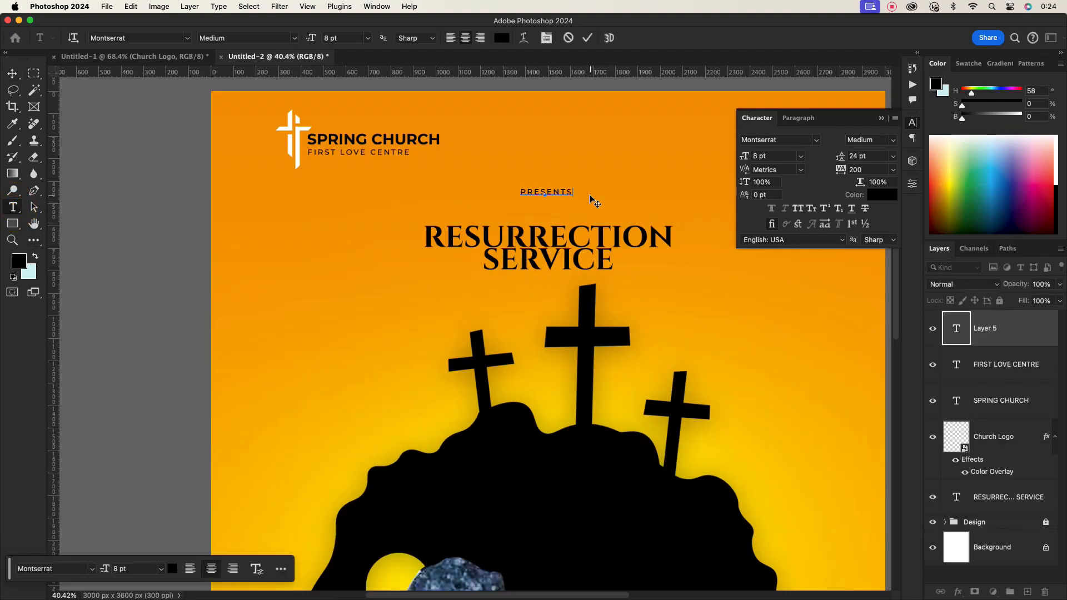
click(882, 194)
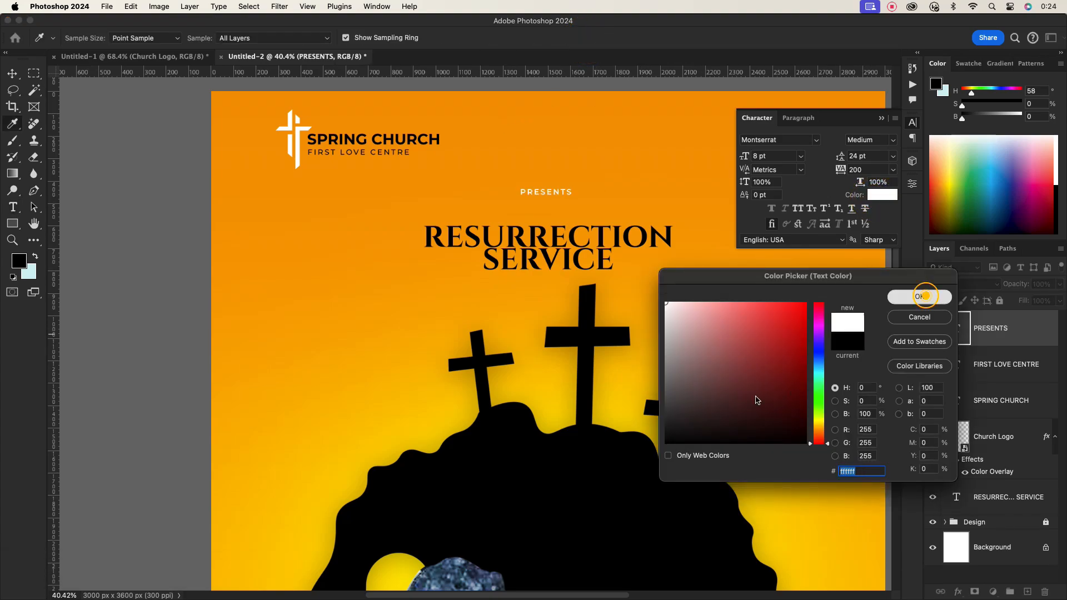
click(925, 296)
- Add a HE IS text line on the hill above the tomb
click(12, 74)
click(309, 287)
scroll(634, 313, down, 5)
scroll(629, 400, up, 1)
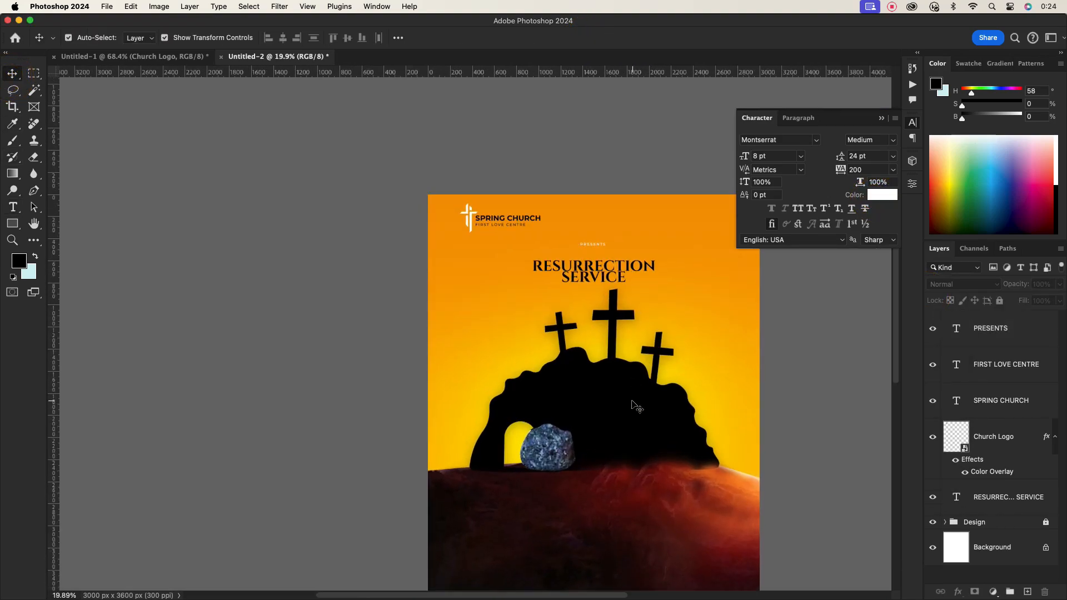
scroll(634, 405, up, 1)
scroll(632, 428, down, 3)
key(t)
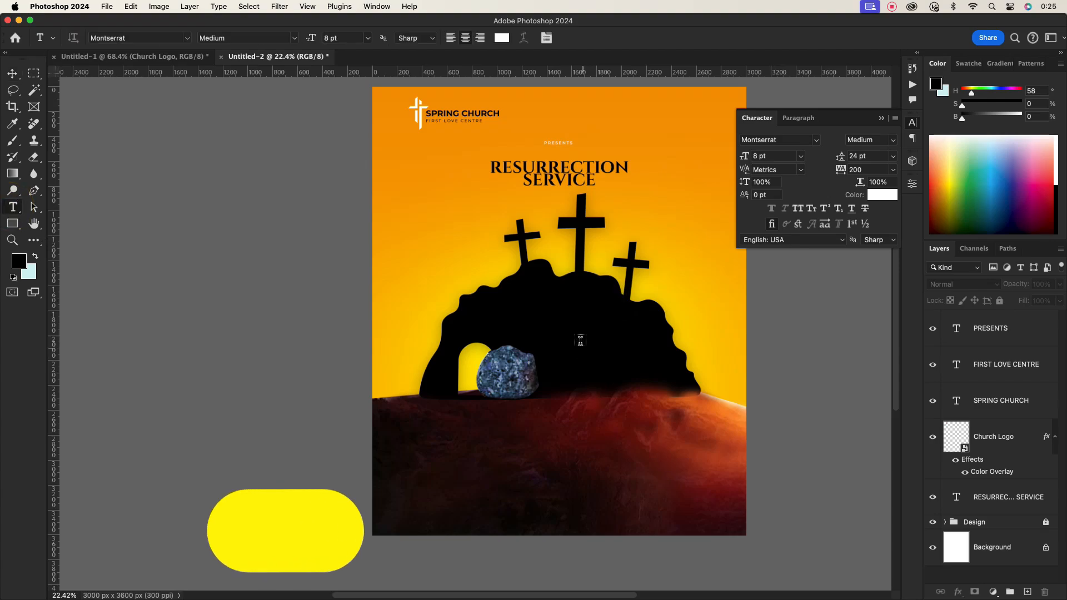
click(580, 341)
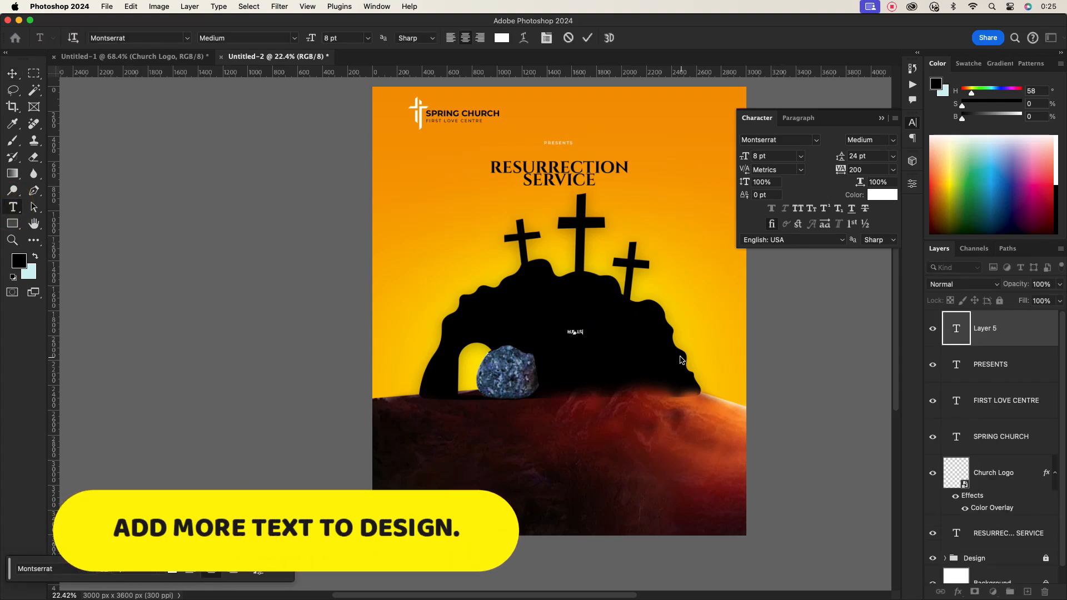
key(super+Return)
- Set the HE IS text to Cinzel Decorative Bold at 36 pt
drag(786, 140, 731, 138)
text(C)
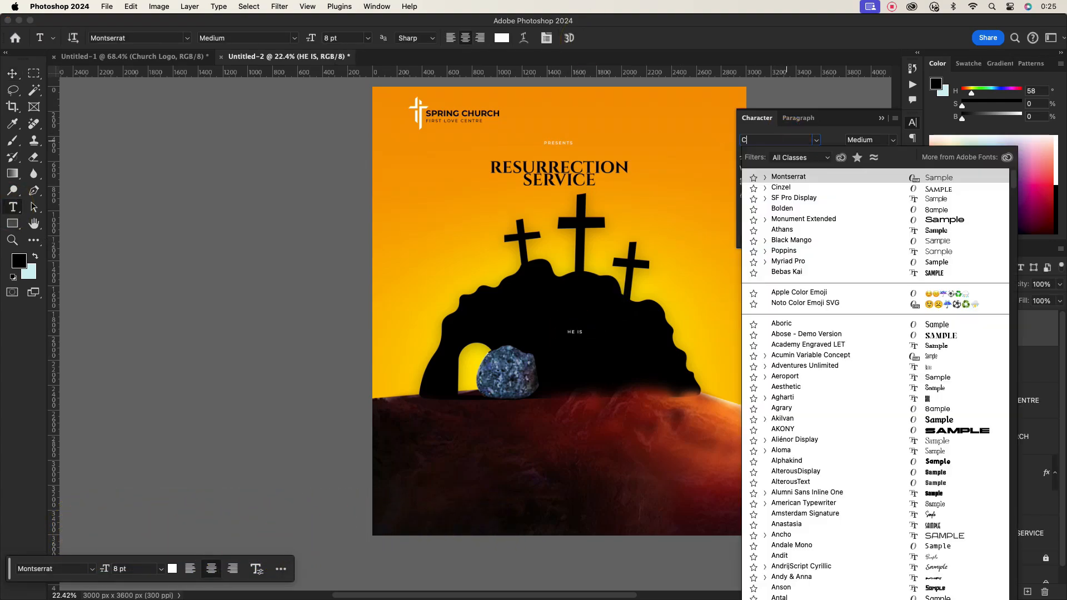
text(inzel Decorative)
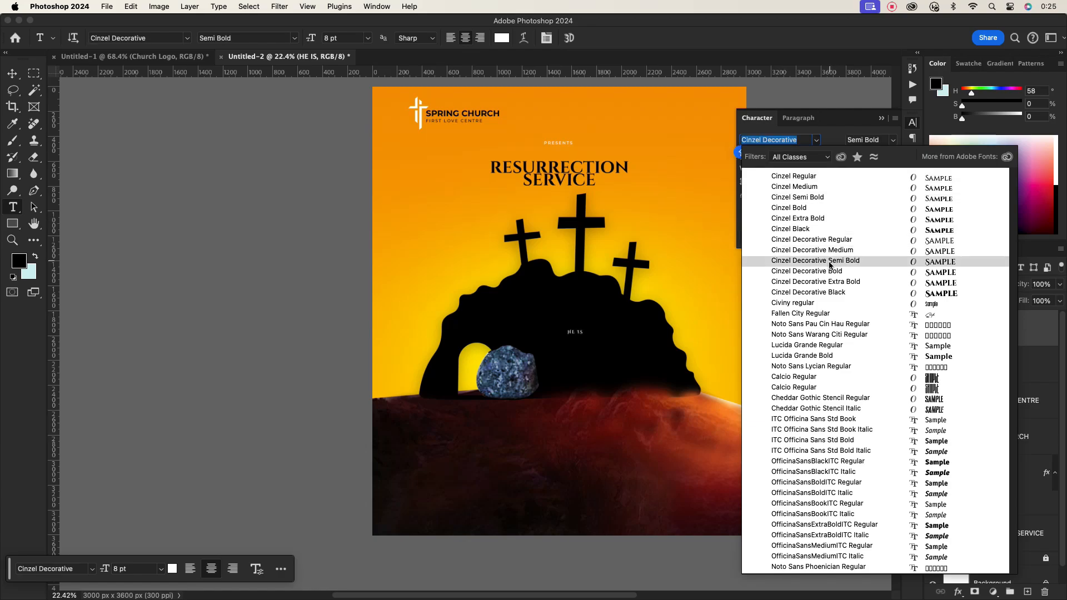
click(828, 271)
click(800, 156)
click(774, 316)
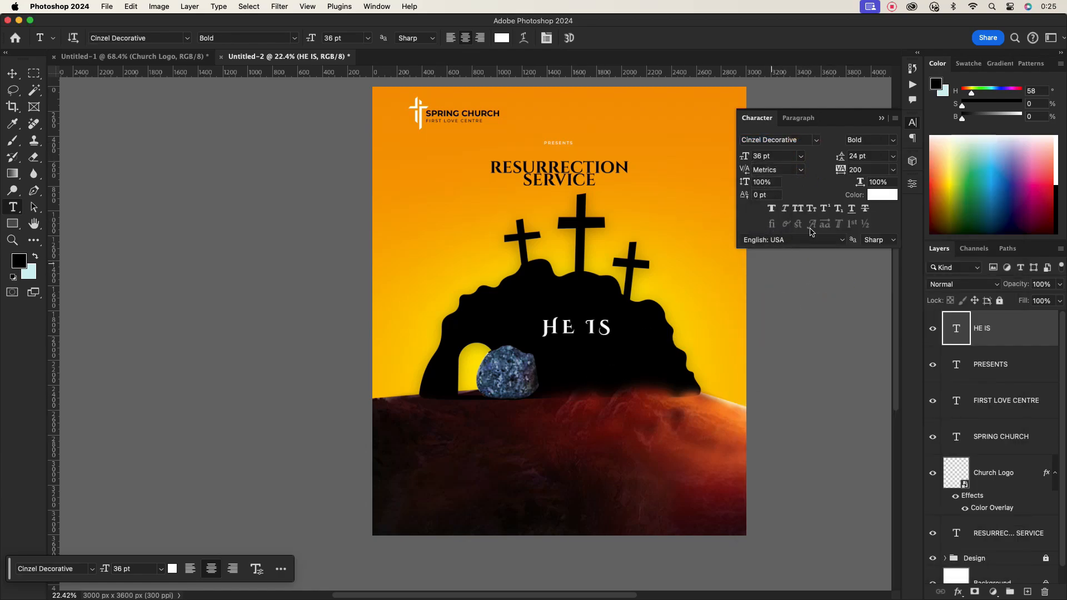
- Scale the HE IS text up to about 153%
scroll(597, 337, up, 5)
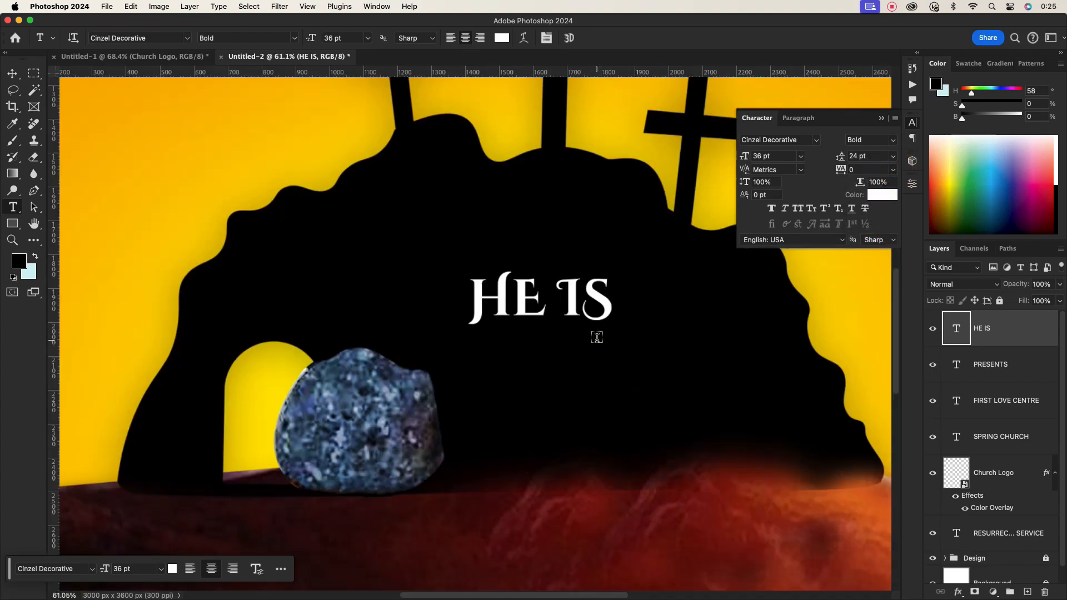
click(10, 76)
drag(603, 296, 580, 289)
drag(589, 293, 665, 300)
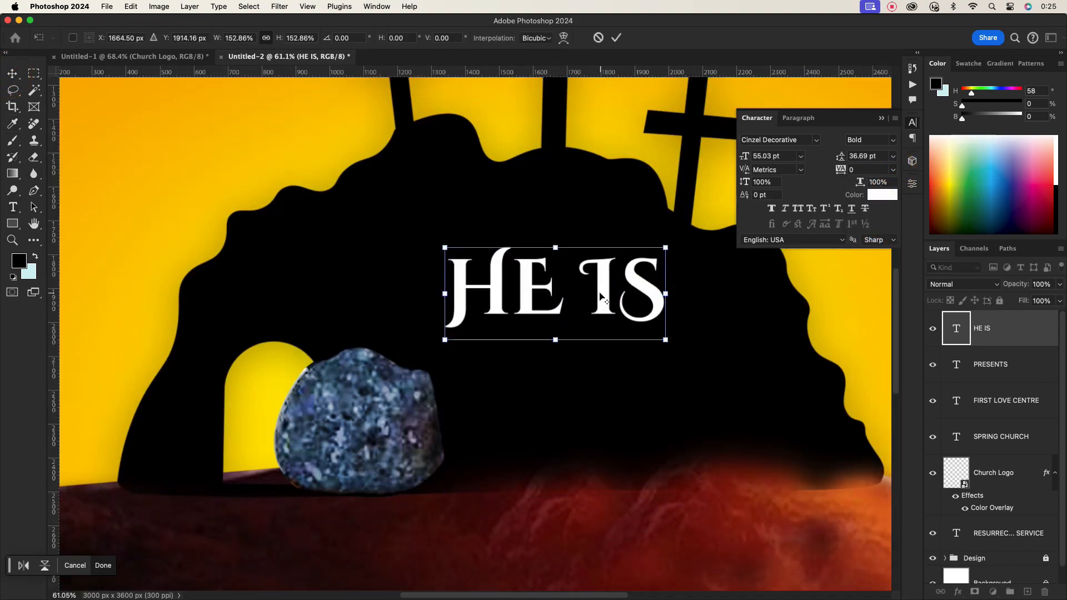
alt+click(601, 295)
click(617, 38)
- Duplicate the HE IS text below itself and change the copy to RISEN
drag(602, 285, 602, 356)
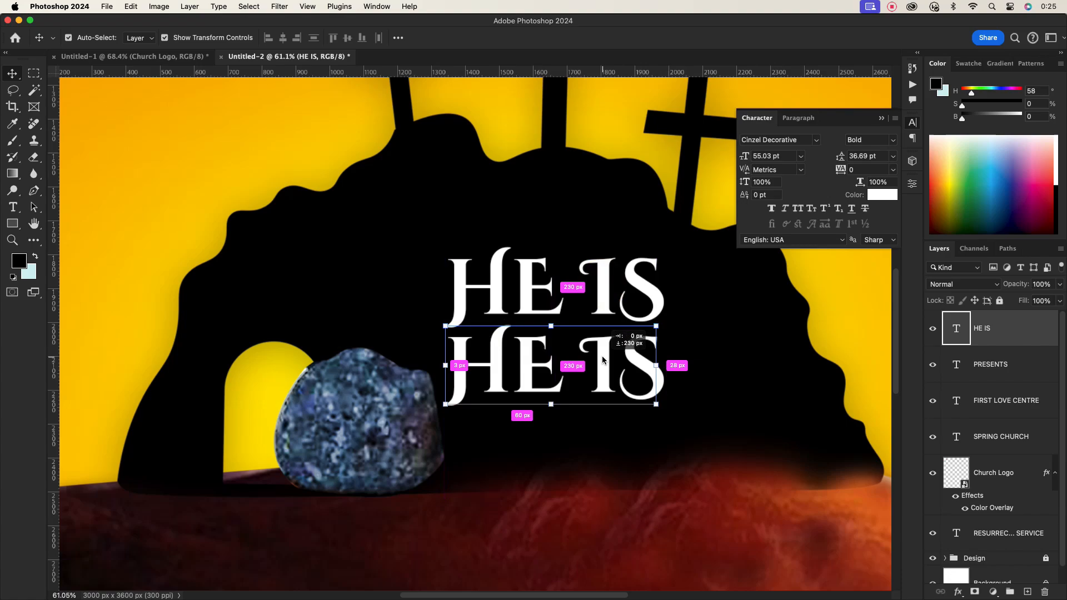
double_click(602, 355)
text(RISEN)
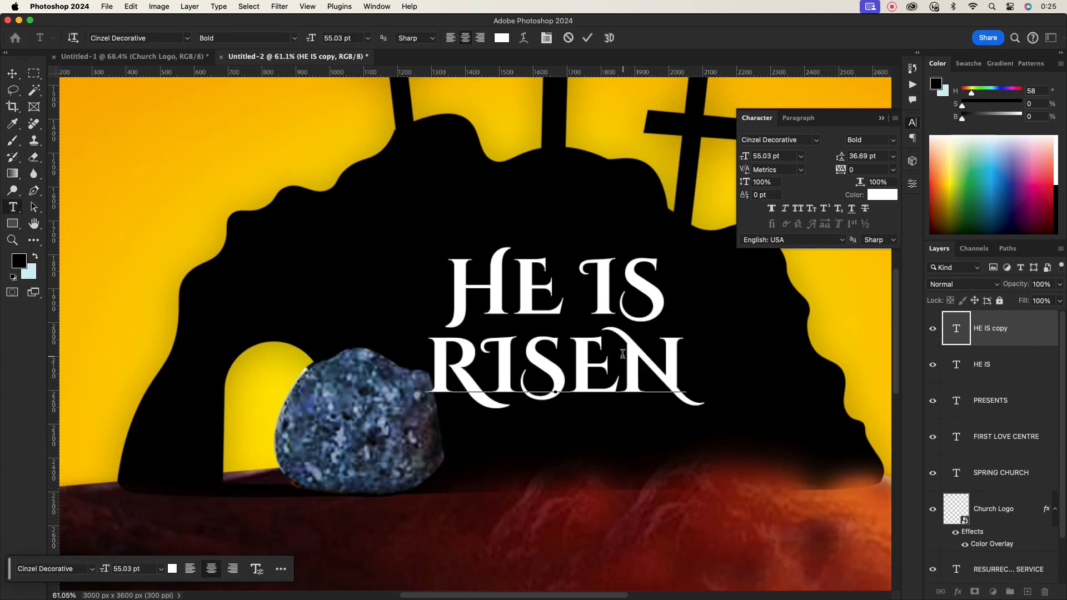
click(588, 38)
- Scale the RISEN text up to about 135%
key(v)
drag(598, 295, 595, 298)
click(679, 371)
drag(702, 370, 810, 393)
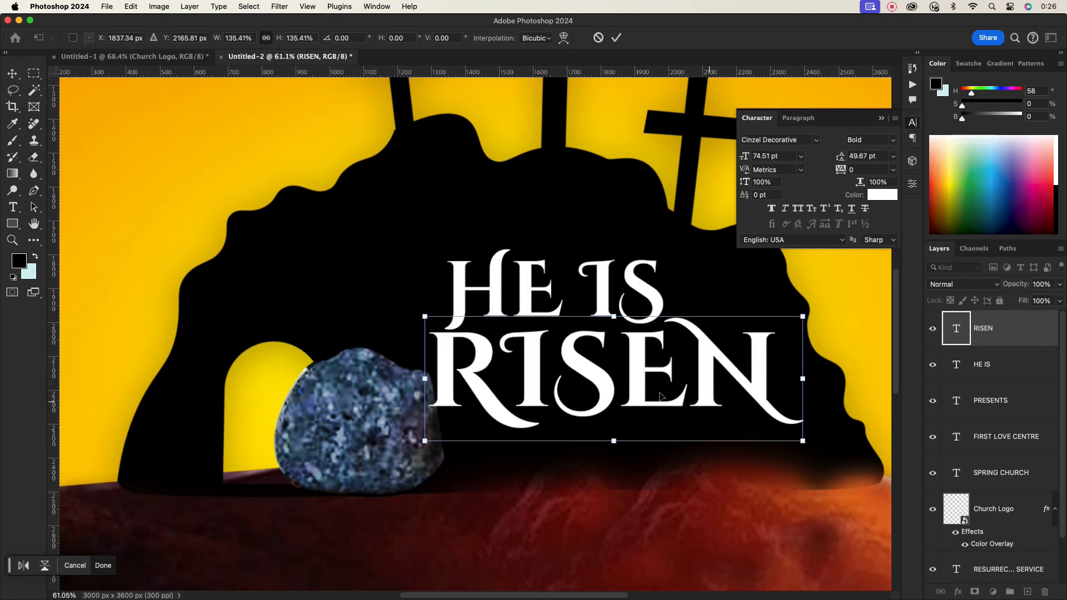
click(616, 37)
- Move HE IS to the left and scale it up to about 130%
drag(531, 299, 414, 290)
drag(545, 287, 577, 291)
drag(574, 295, 620, 290)
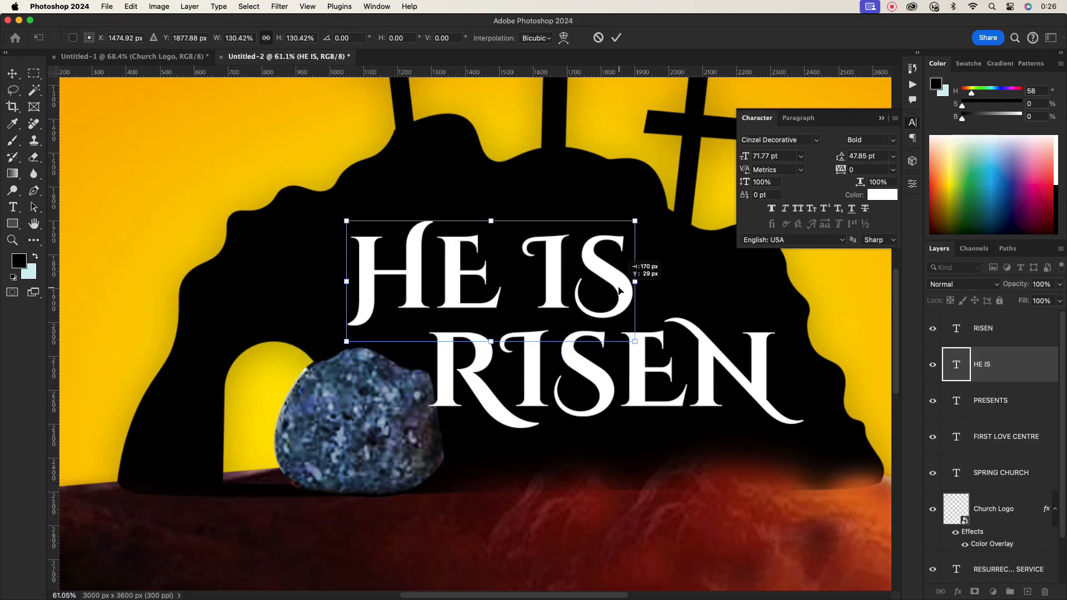
click(616, 37)
- Nudge the RISEN text into place beside HE IS
click(534, 371)
drag(534, 371, 542, 358)
scroll(552, 375, down, 2)
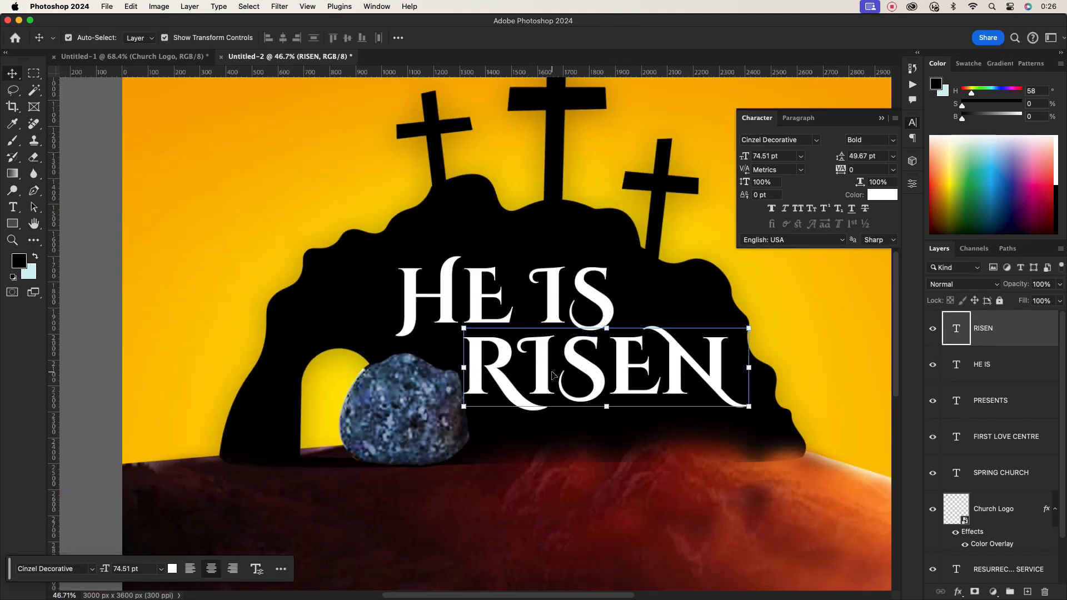
click(564, 425)
scroll(568, 395, down, 8)
scroll(569, 401, up, 6)
drag(565, 430, 565, 401)
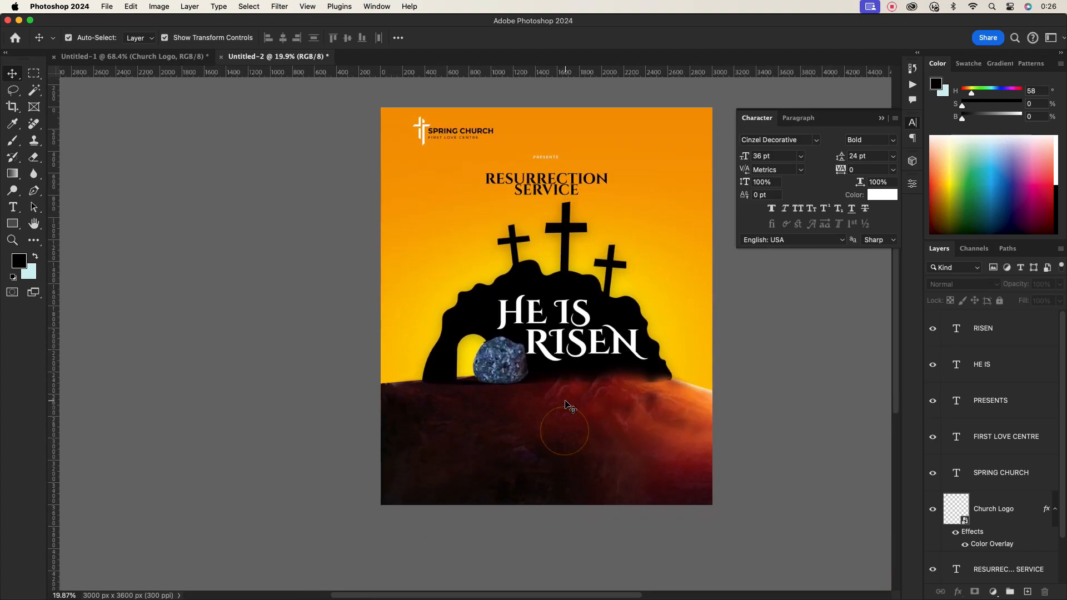
- Copy the layer style of the gold copy text in Gold_09.psd and paste it onto the RESURRECTION SERVICE title
scroll(602, 316, up, 1)
click(567, 192)
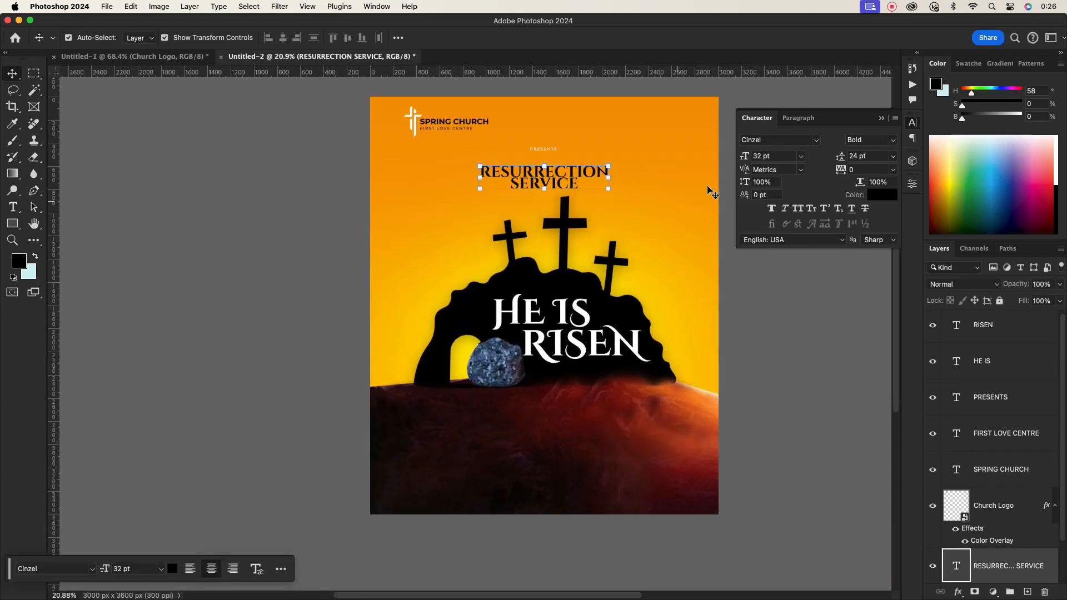
scroll(562, 184, up, 2)
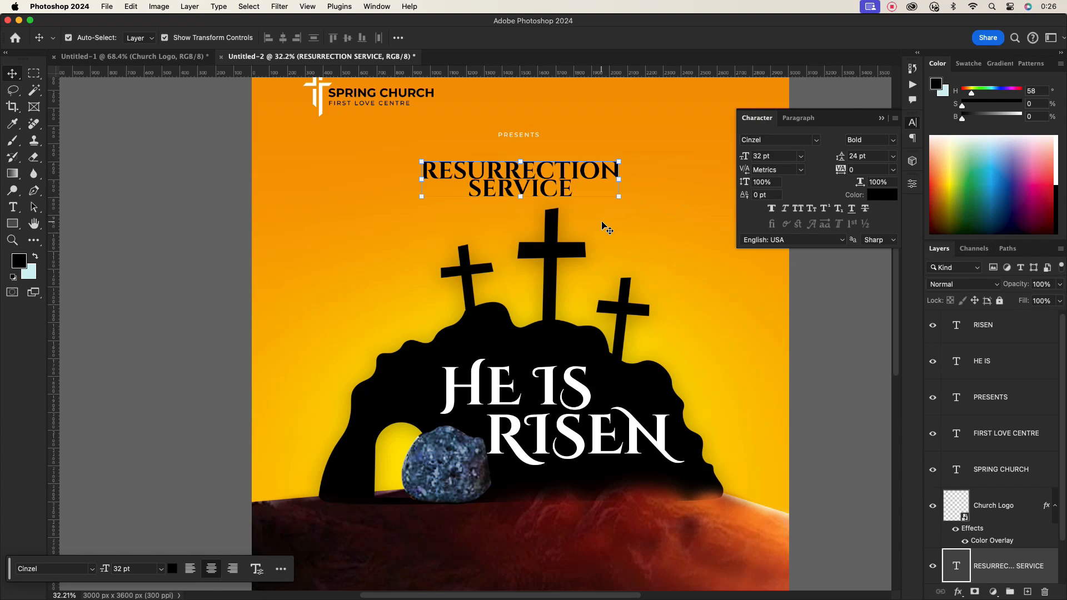
scroll(556, 250, down, 1)
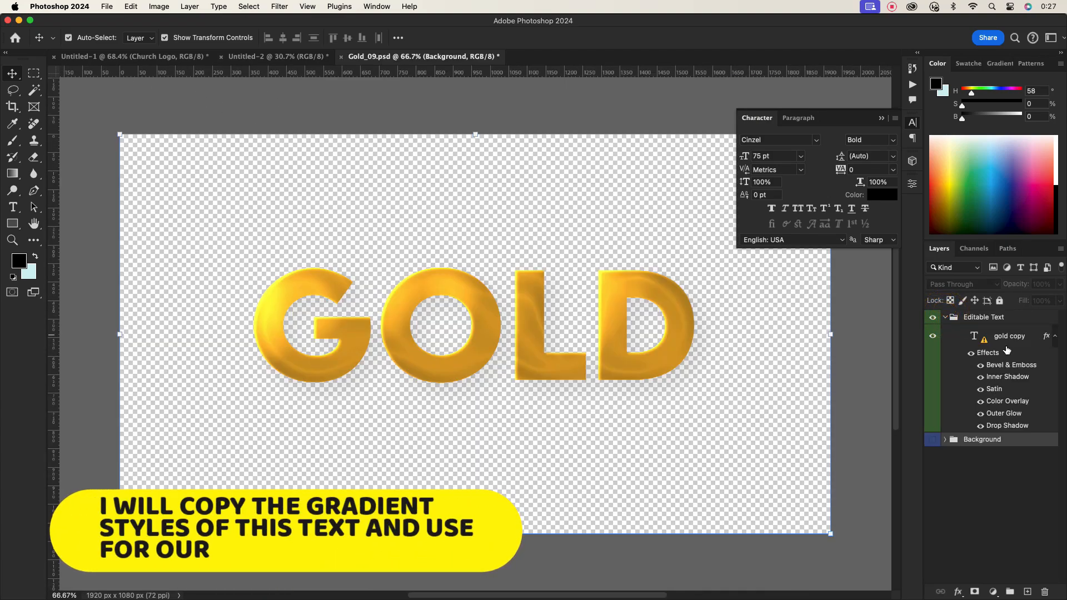
click(1009, 336)
right_click(1011, 337)
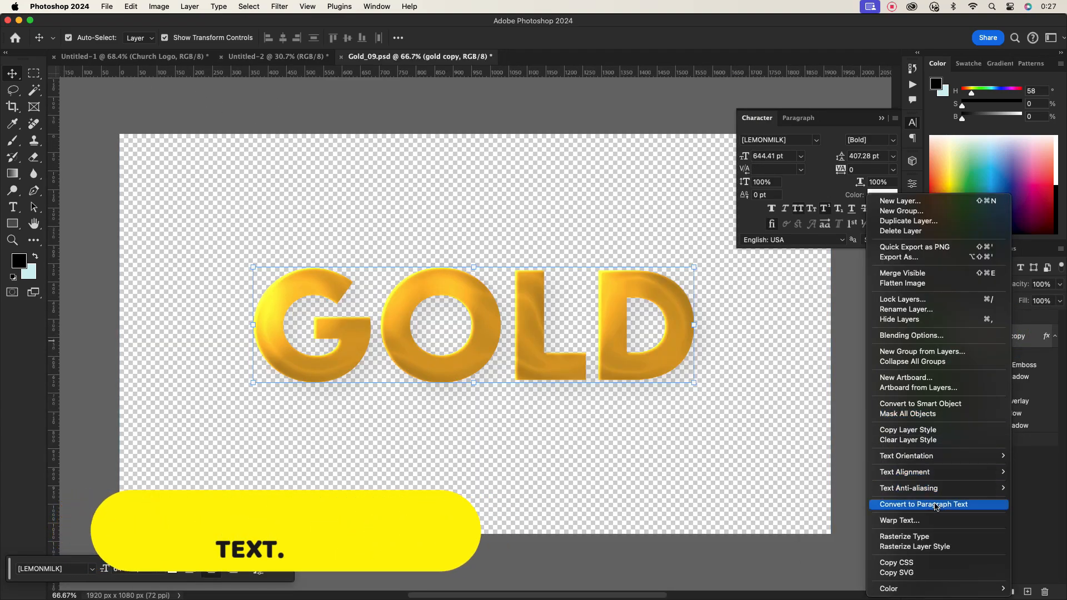
click(918, 430)
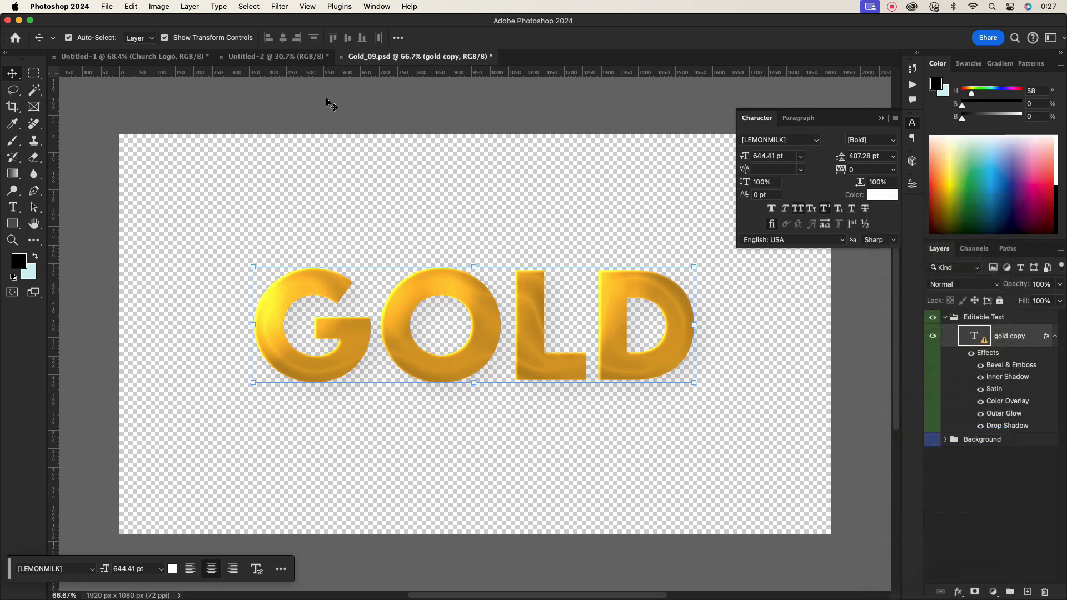
click(278, 56)
click(961, 567)
right_click(961, 566)
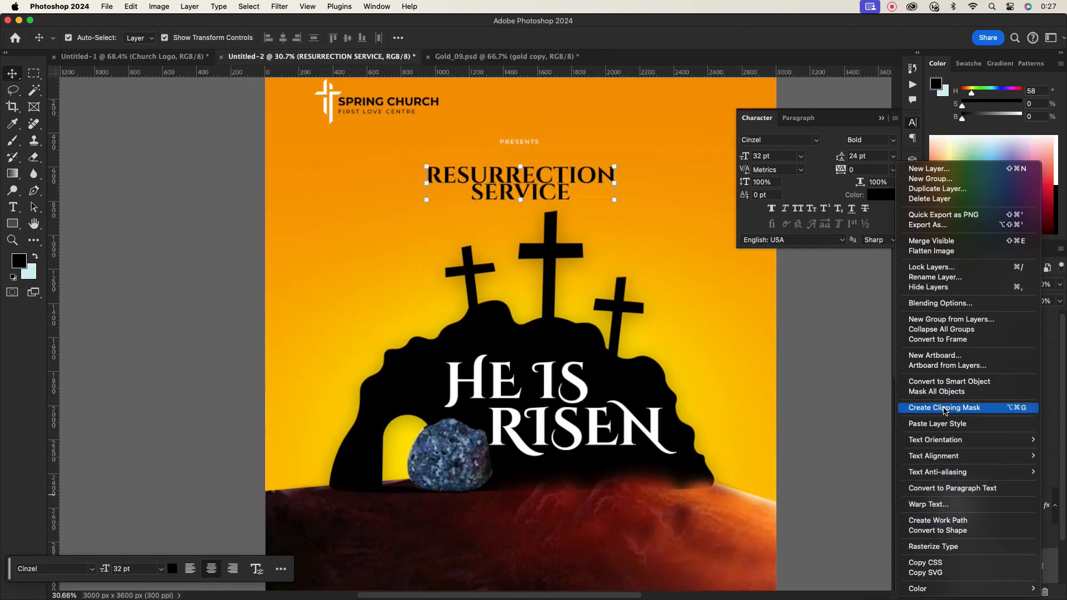
click(943, 425)
- Scale the RESURRECTION SERVICE title up to about 137%
scroll(955, 386, down, 5)
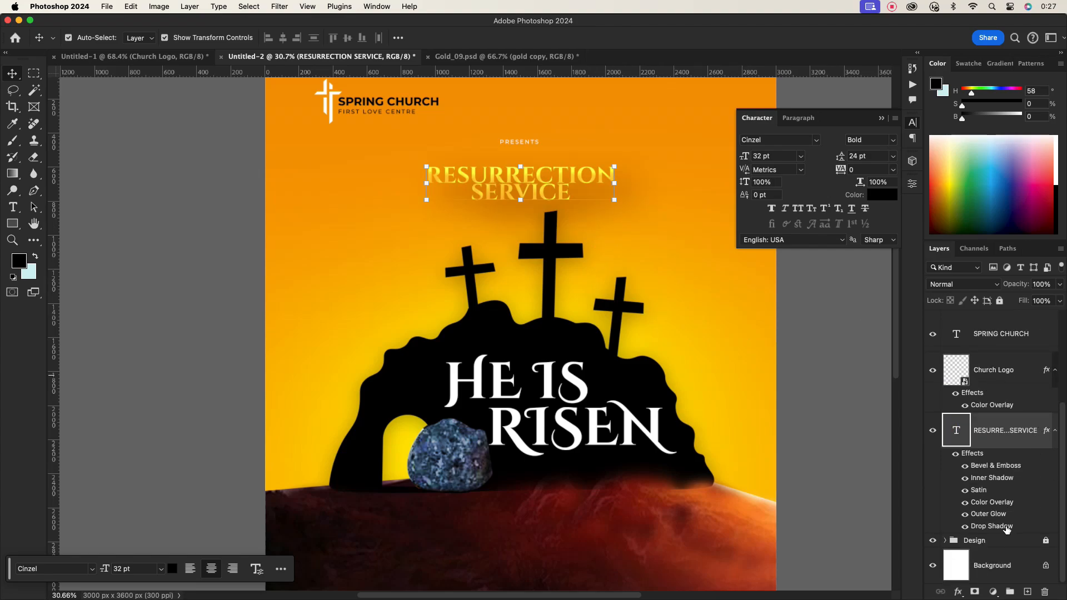
click(965, 526)
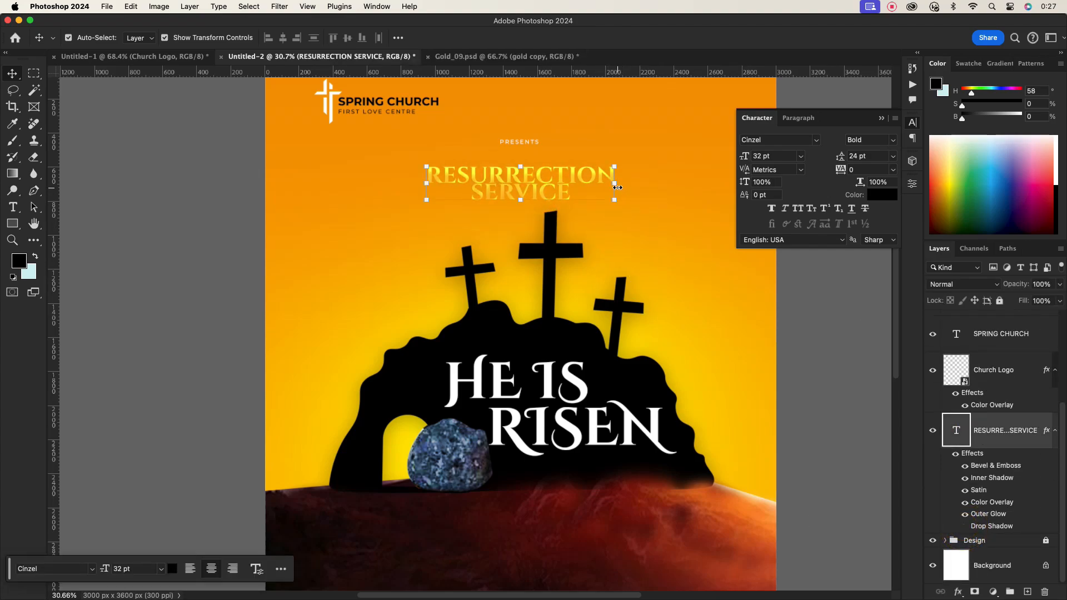
drag(617, 185, 650, 185)
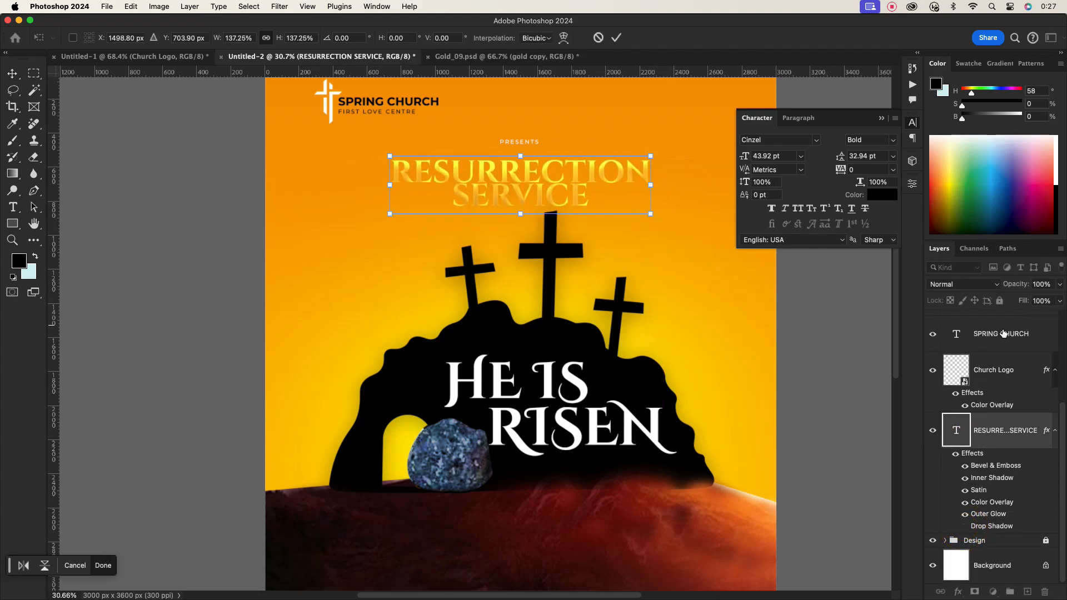
- Set the title's Drop Shadow to Multiply, 58% opacity, 16 px distance, 56% spread and 13 px size
double_click(1028, 440)
click(618, 470)
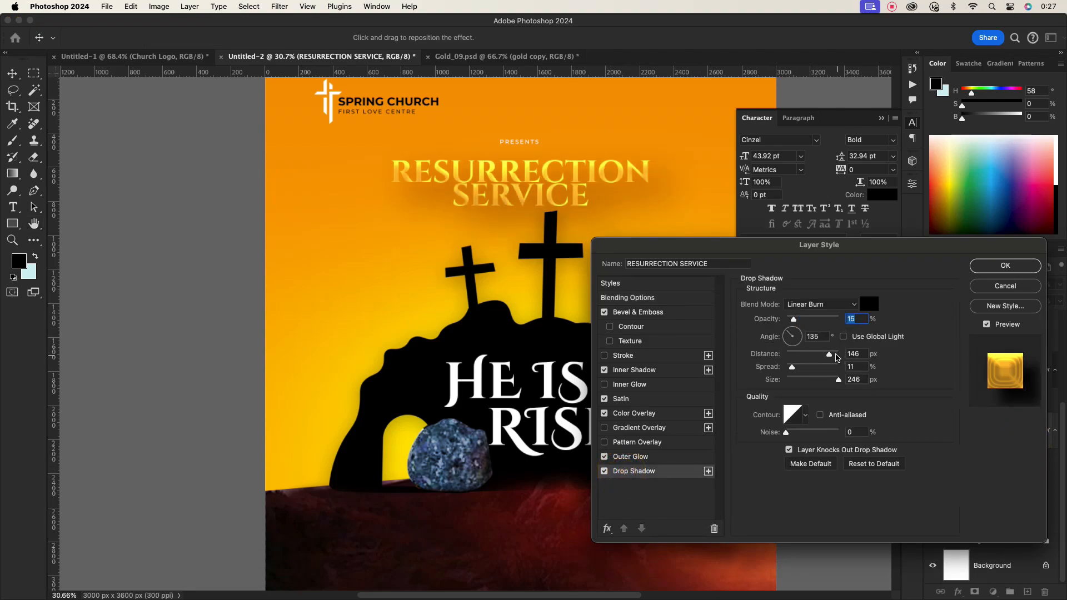
drag(838, 380, 792, 355)
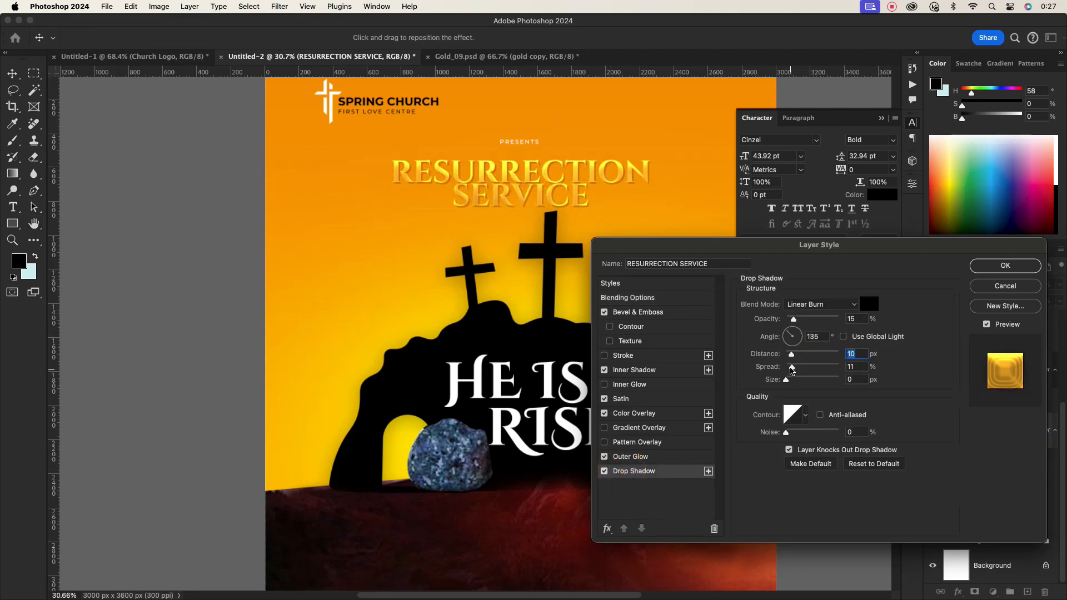
click(798, 381)
click(834, 305)
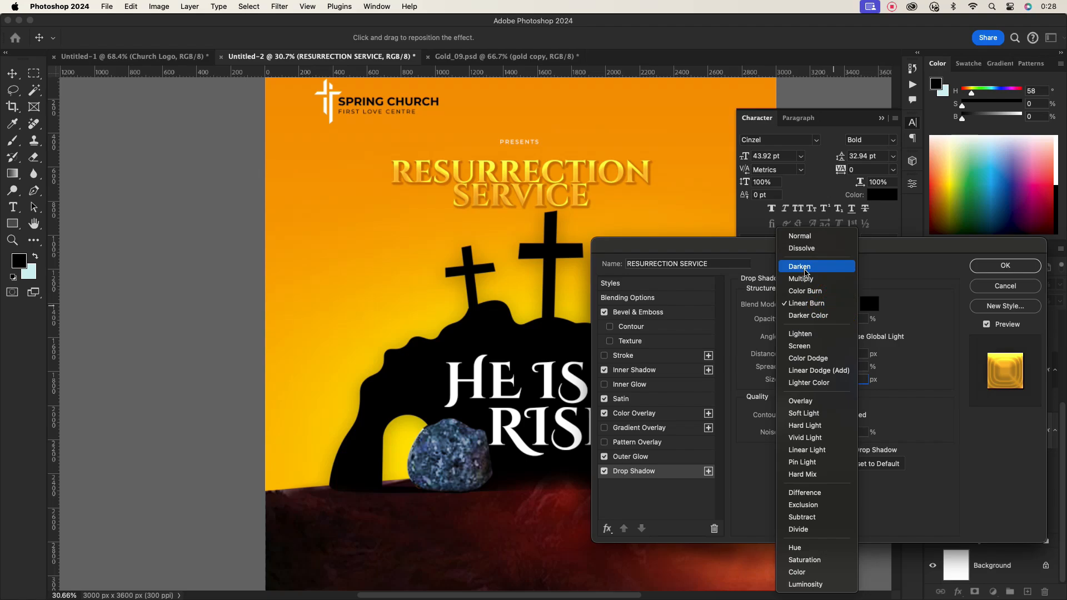
click(800, 222)
click(794, 354)
drag(794, 319, 817, 318)
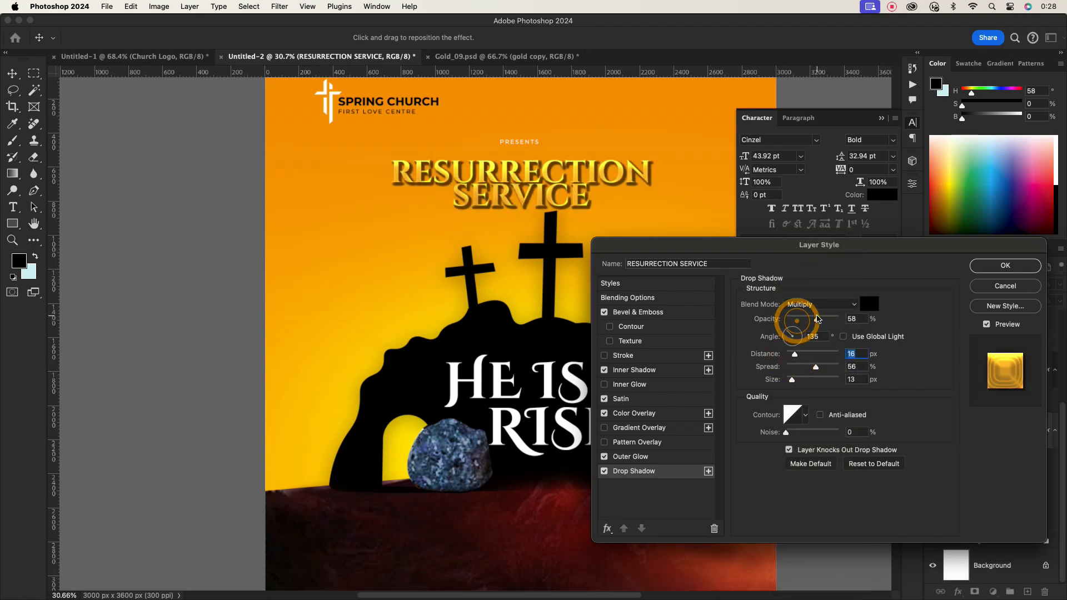
drag(794, 356, 793, 381)
click(993, 269)
- Nudge the RISEN text slightly to the right
click(647, 336)
scroll(618, 289, down, 6)
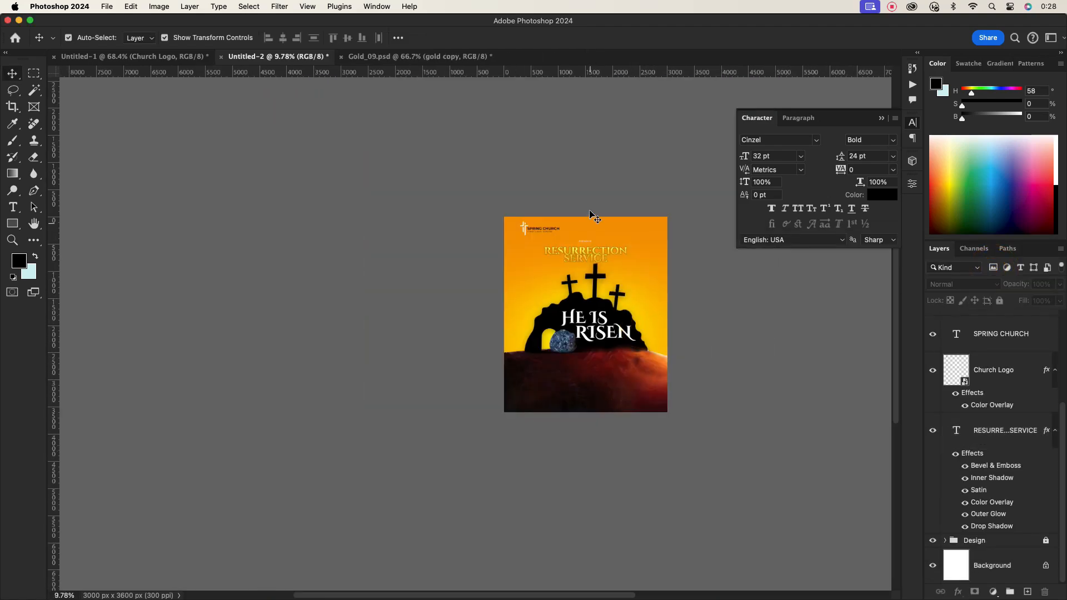
scroll(591, 239, up, 10)
scroll(650, 303, down, 3)
scroll(689, 316, right, 5)
scroll(540, 345, down, 3)
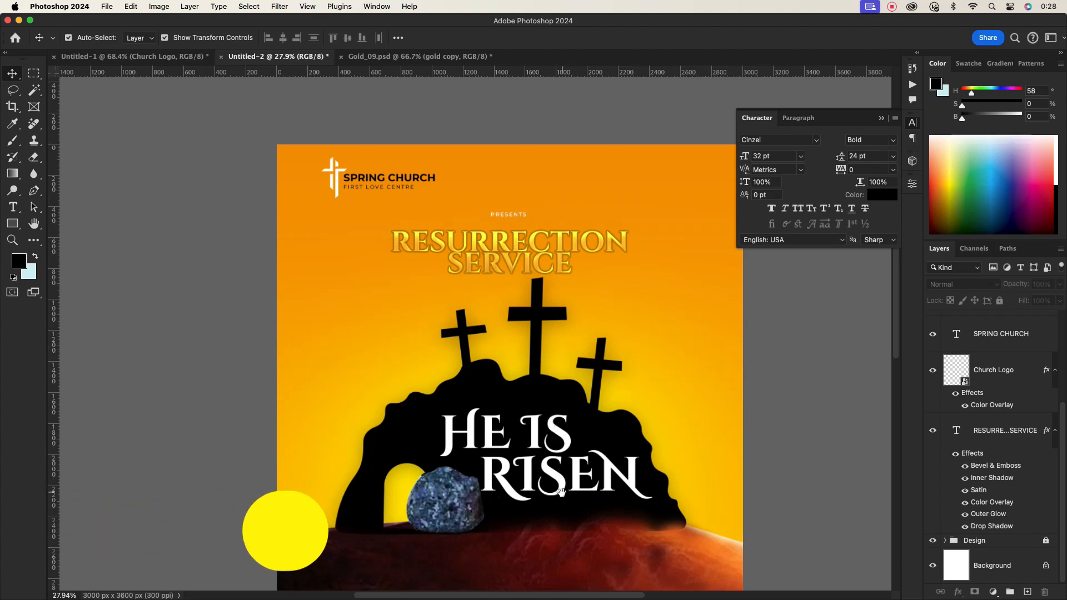
scroll(550, 423, down, 3)
click(555, 413)
drag(554, 412, 575, 414)
scroll(575, 414, up, 2)
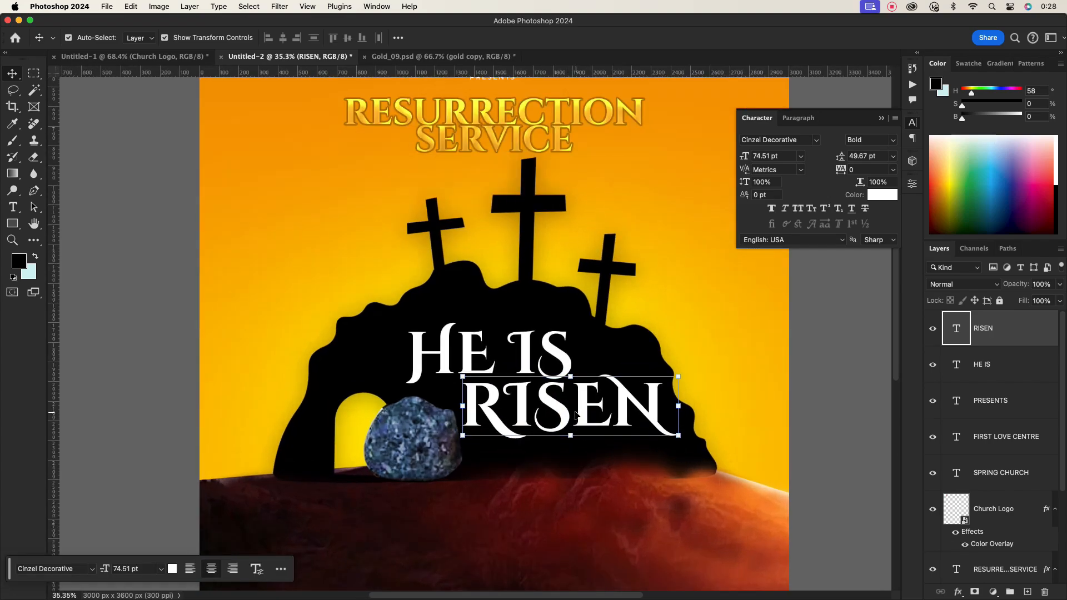
- Enlarge the S in RISEN to 162 pt
double_click(542, 409)
click(769, 159)
scroll(771, 157, up, 20)
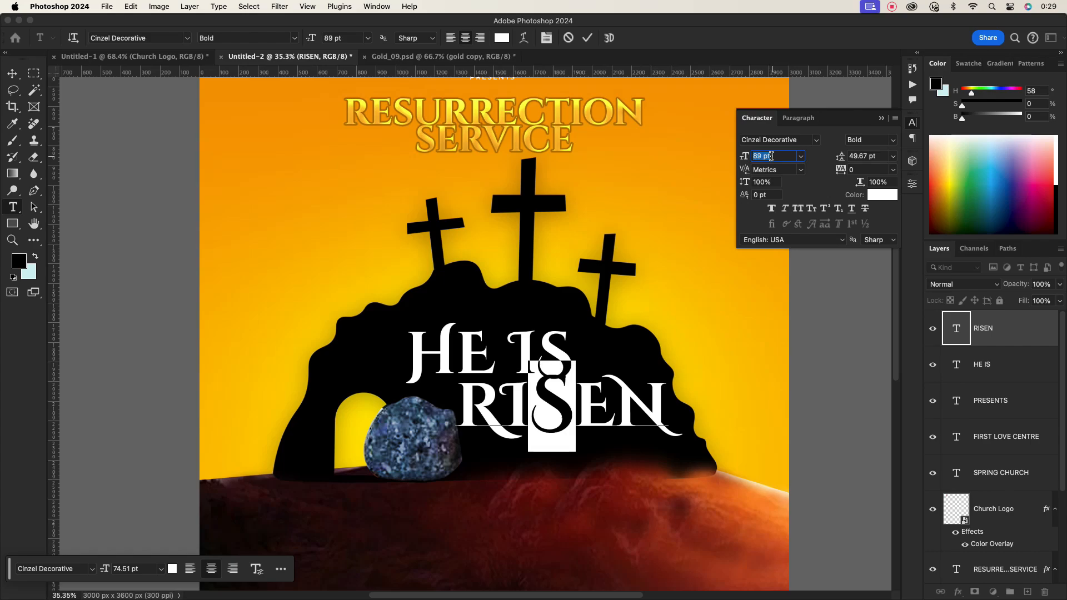
scroll(772, 157, up, 9)
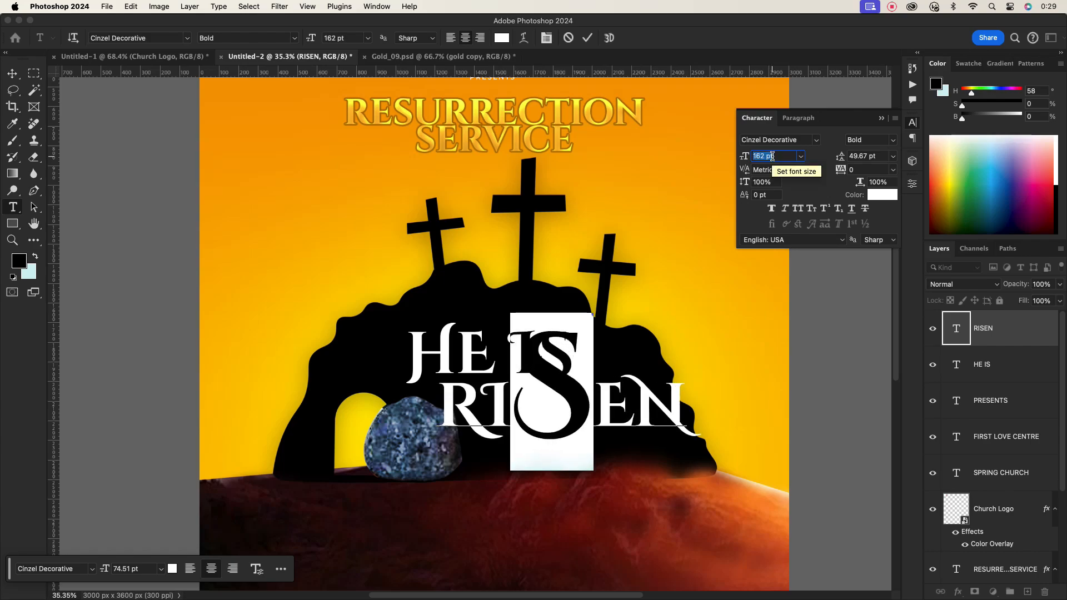
click(588, 37)
key(v)
- Scale the RISEN text down to about 89% and reposition it
click(570, 397)
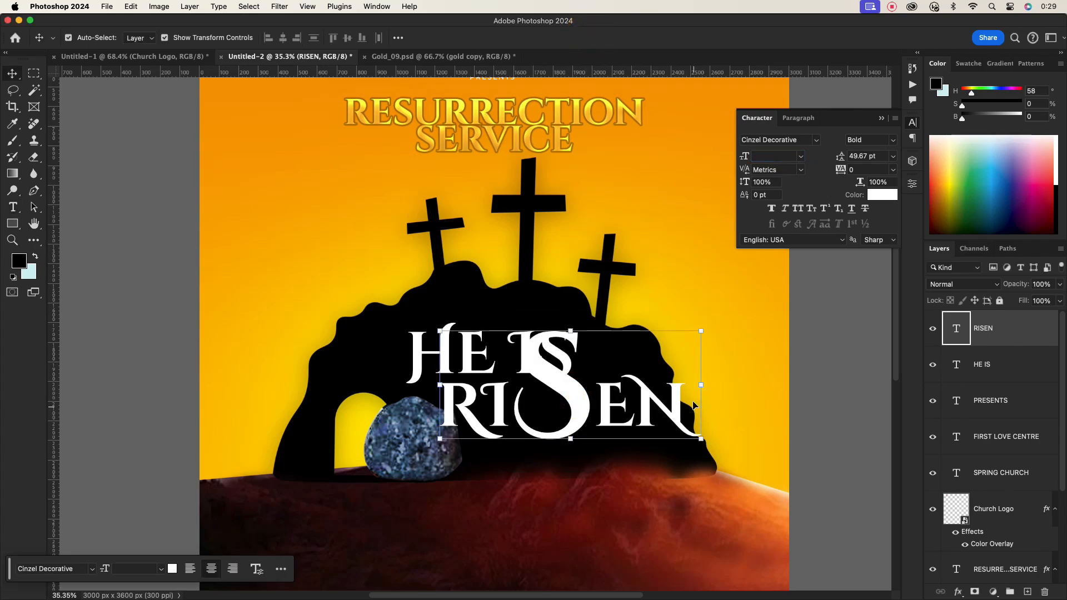
drag(705, 392, 667, 387)
drag(552, 395, 564, 396)
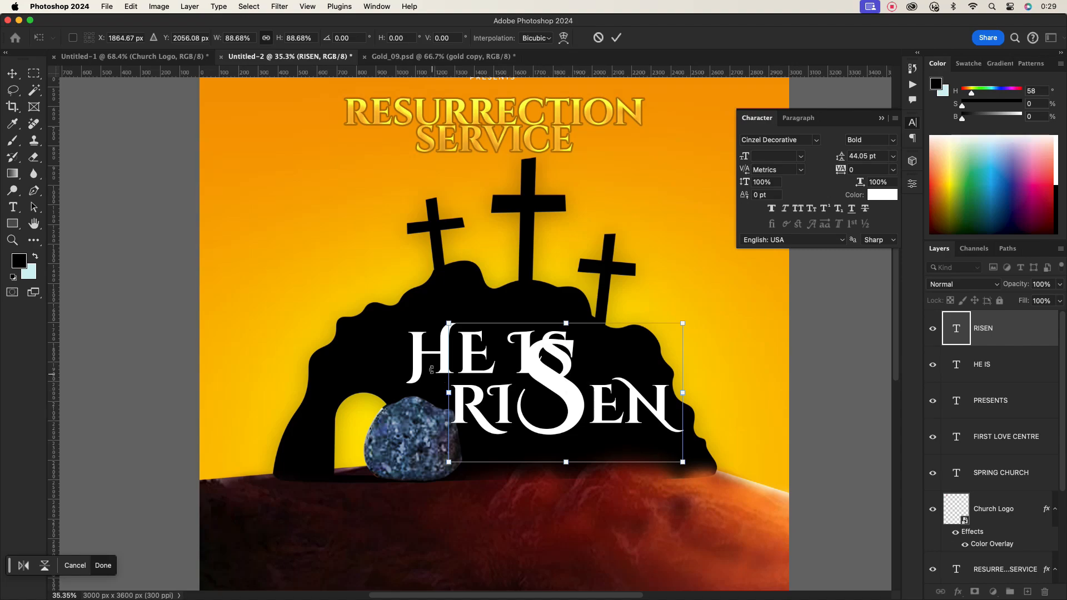
click(616, 37)
- Reposition the HE IS text beside the enlarged S
drag(425, 351, 394, 345)
double_click(534, 347)
drag(532, 344, 546, 345)
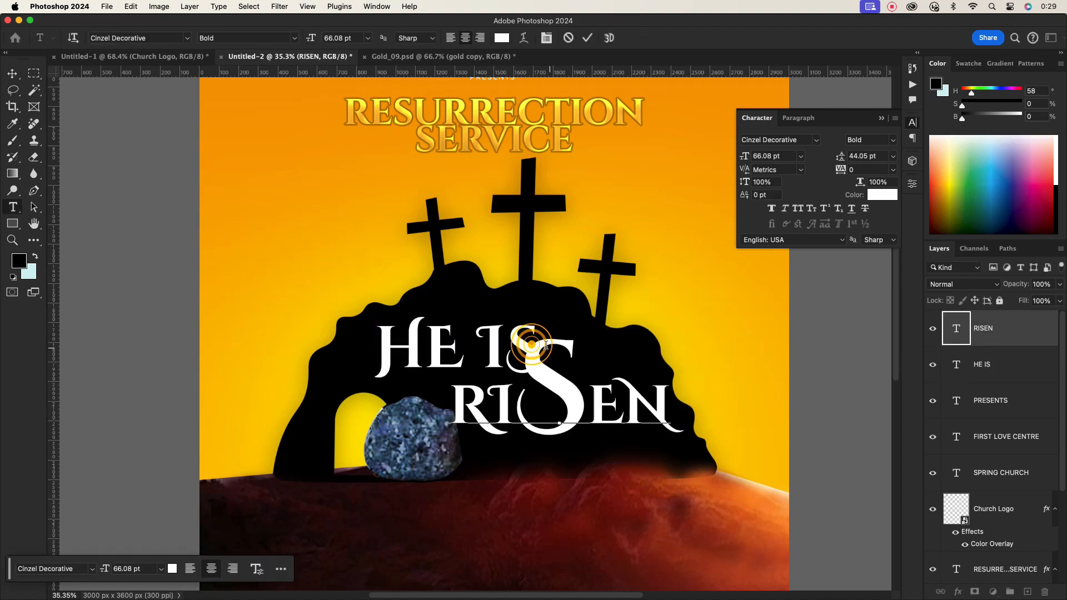
click(587, 40)
key(v)
drag(390, 349, 428, 347)
- Delete the final S from the HE IS text so the large S completes both words
double_click(491, 345)
click(513, 340)
key(BackSpace)
key(Escape)
key(v)
drag(552, 374, 549, 375)
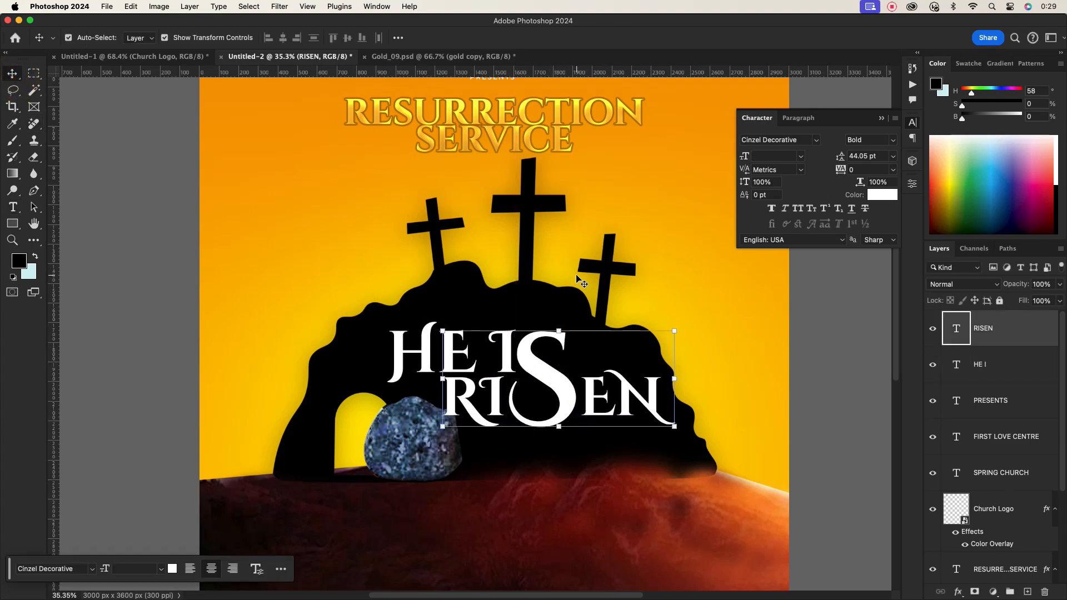
click(766, 303)
click(568, 376)
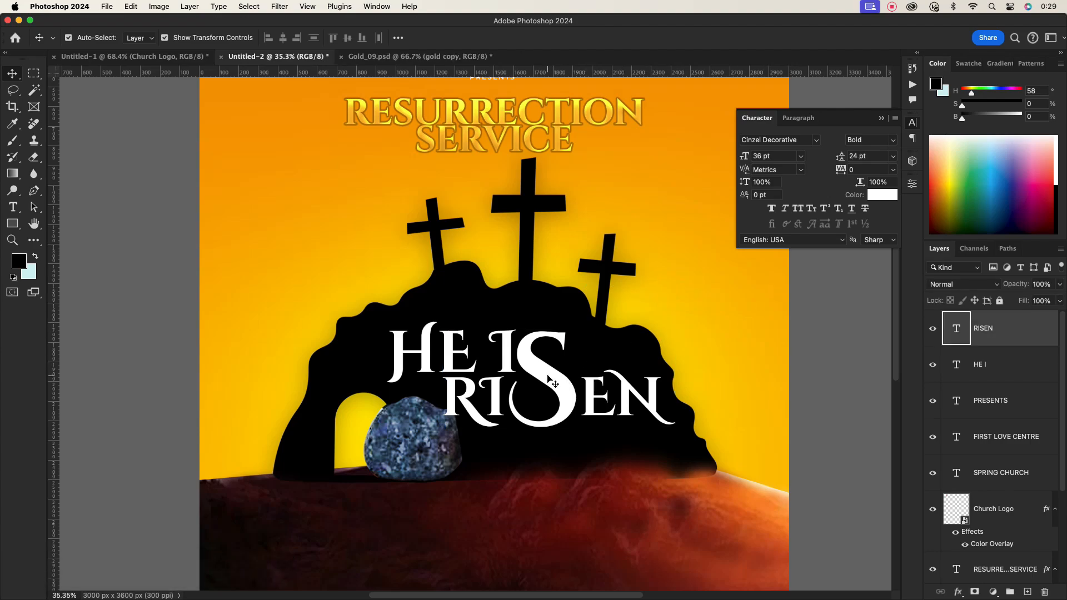
click(423, 361)
drag(573, 407, 519, 418)
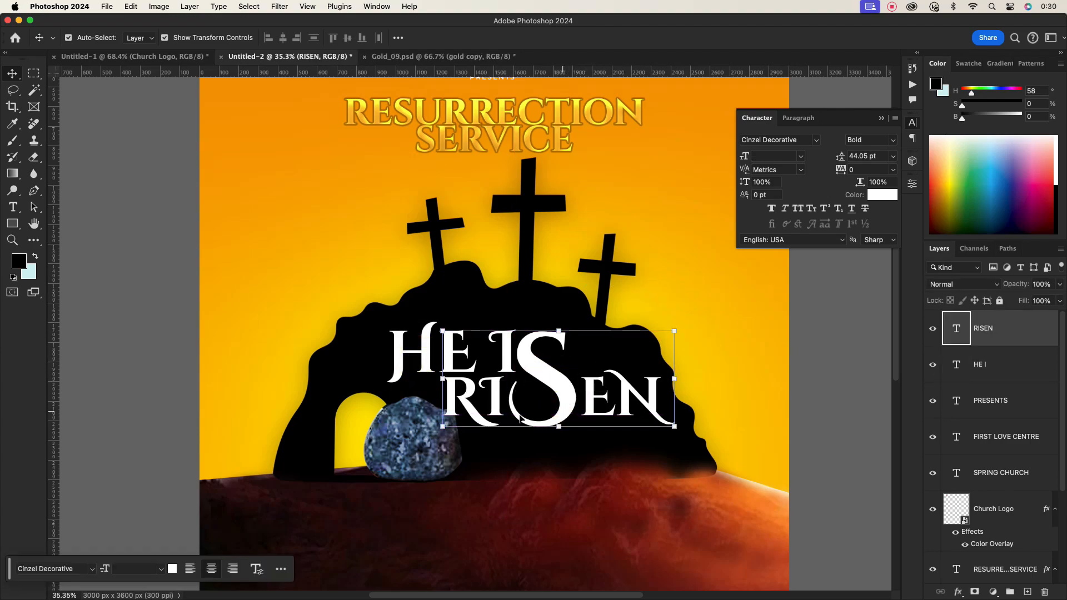
drag(422, 366, 422, 367)
click(564, 447)
scroll(548, 390, down, 3)
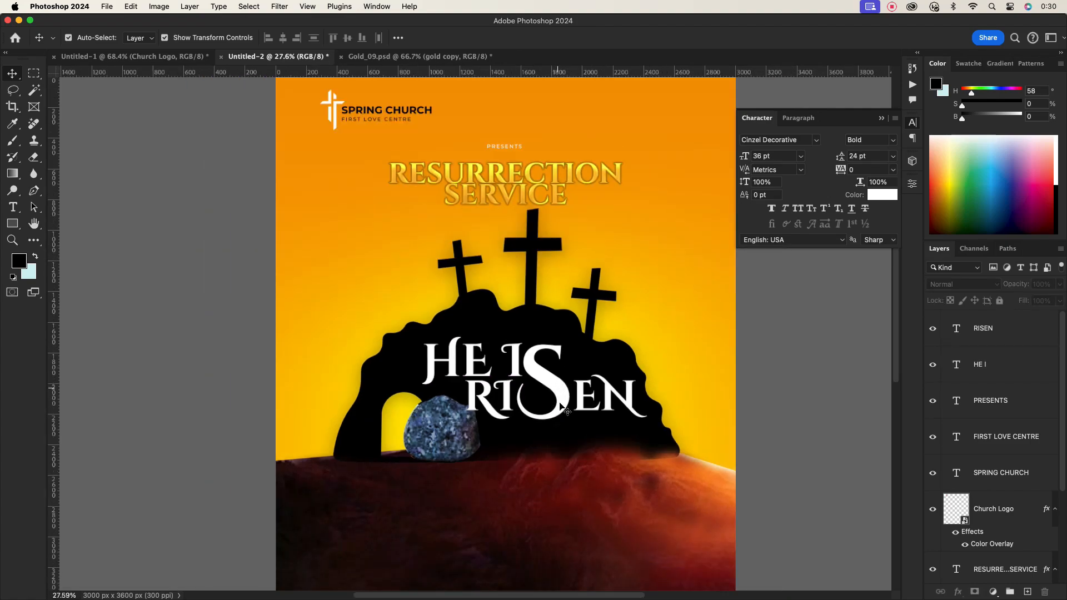
scroll(565, 400, down, 1)
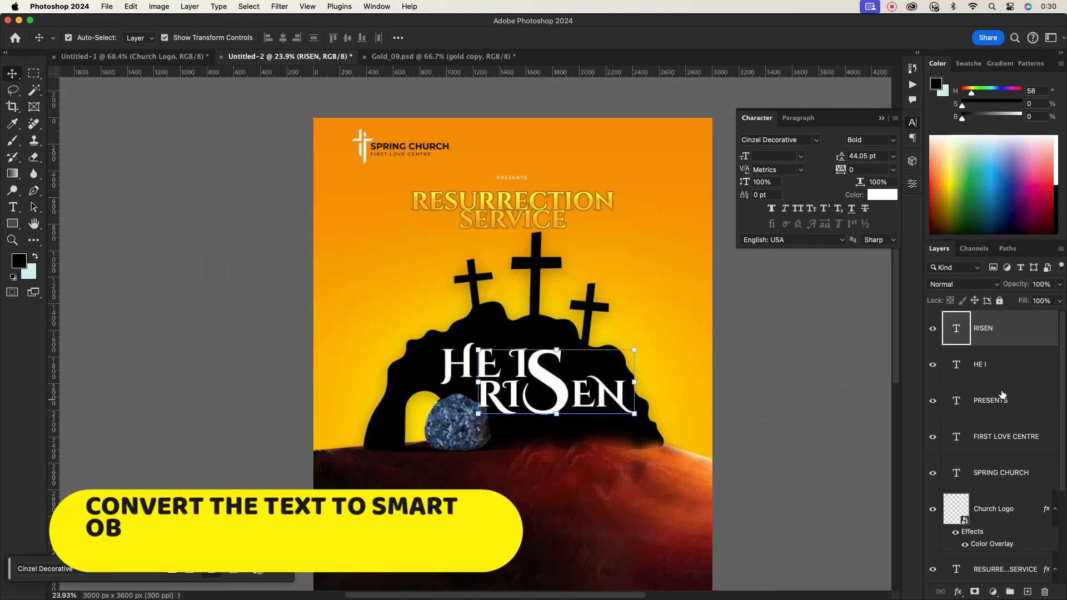
- Convert the HE IS and RISEN text layers into one smart object and paste the gold layer style onto it
click(1009, 367)
click(566, 438)
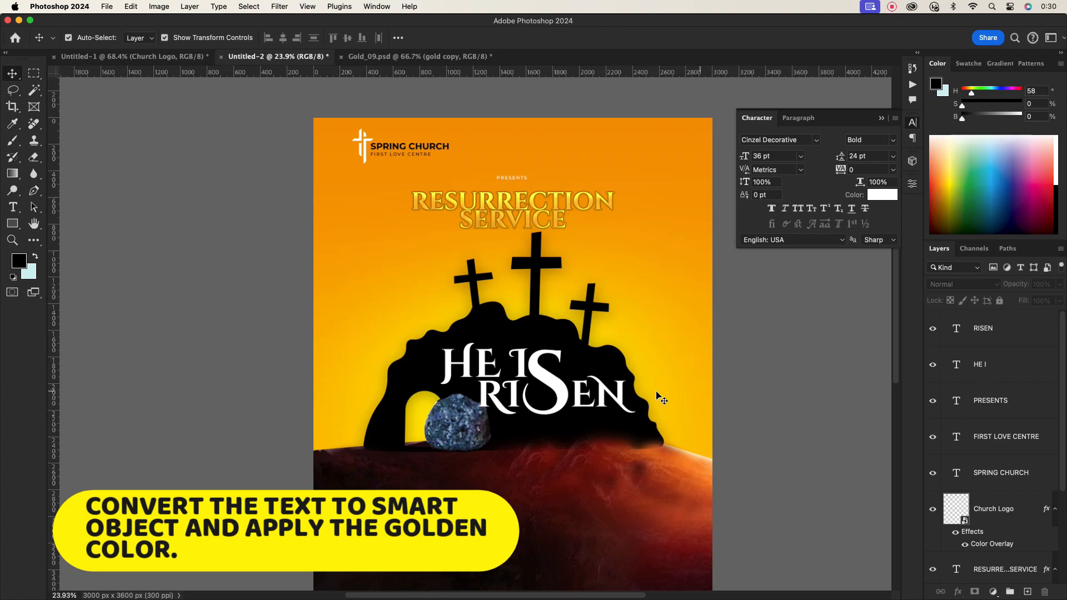
click(538, 370)
shift+click(1014, 364)
right_click(1015, 334)
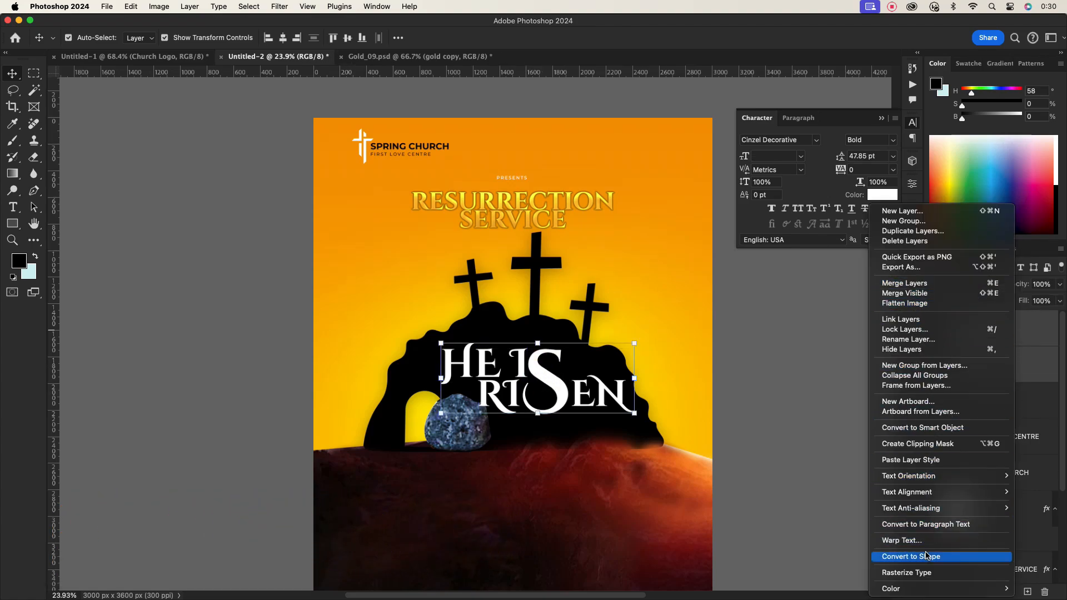
click(918, 428)
right_click(924, 336)
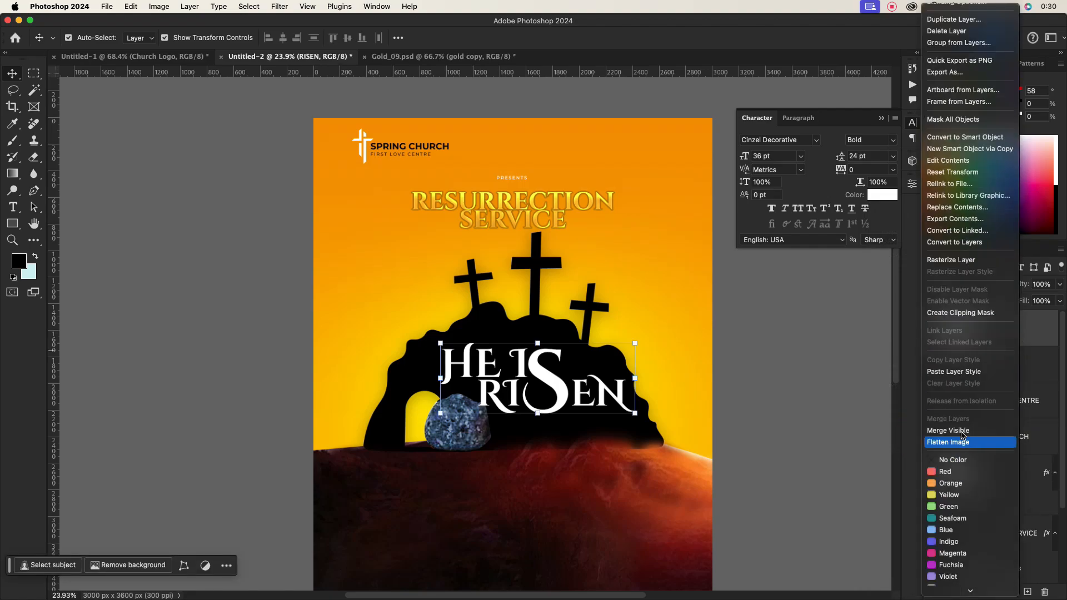
click(939, 314)
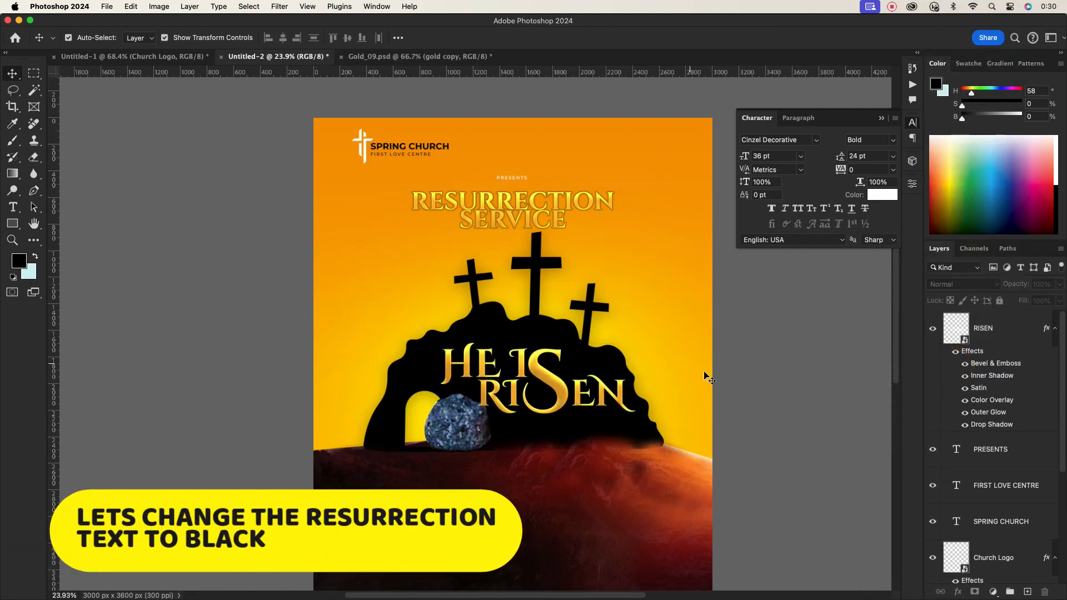
- Disable the Bevel & Emboss, Inner Shadow, Satin, Color Overlay, Outer Glow and Drop Shadow effects on the RESURRECTION SERVICE title
click(1005, 496)
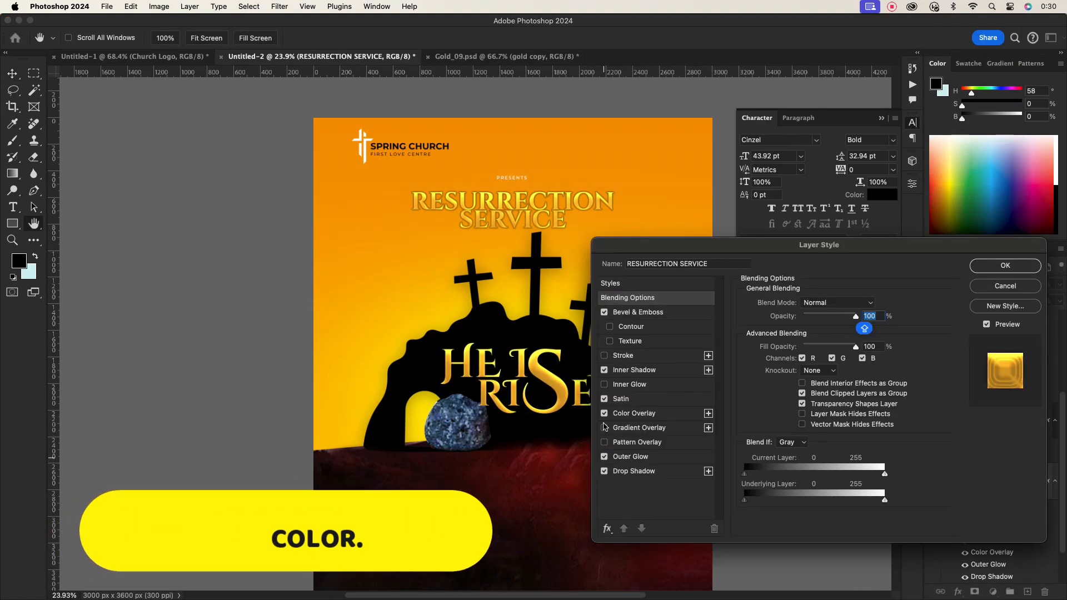
click(603, 313)
click(604, 371)
click(604, 399)
click(602, 414)
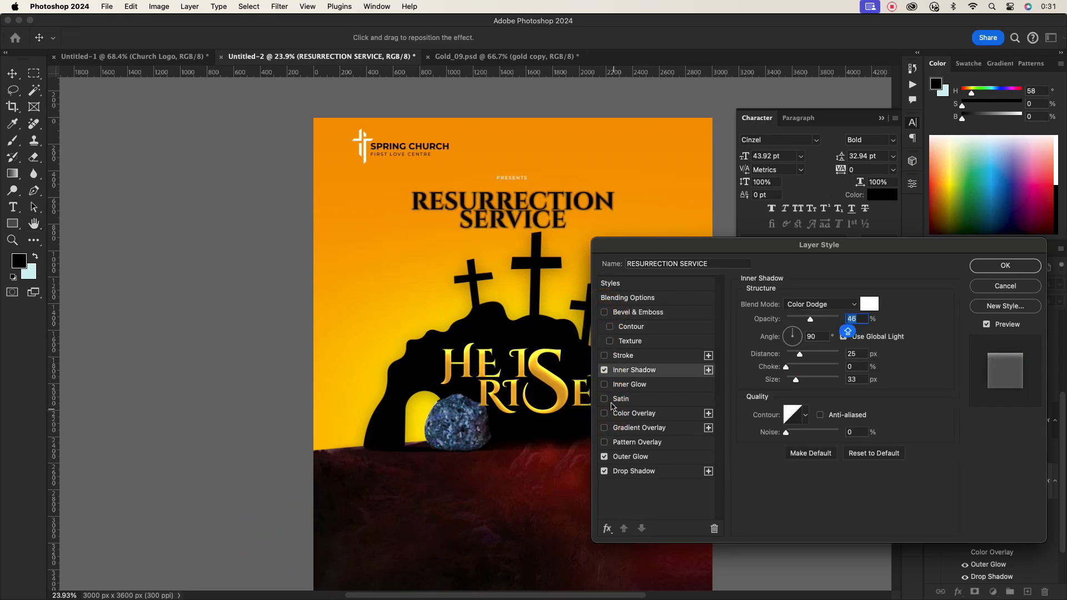
click(604, 370)
click(604, 471)
click(604, 456)
click(1009, 267)
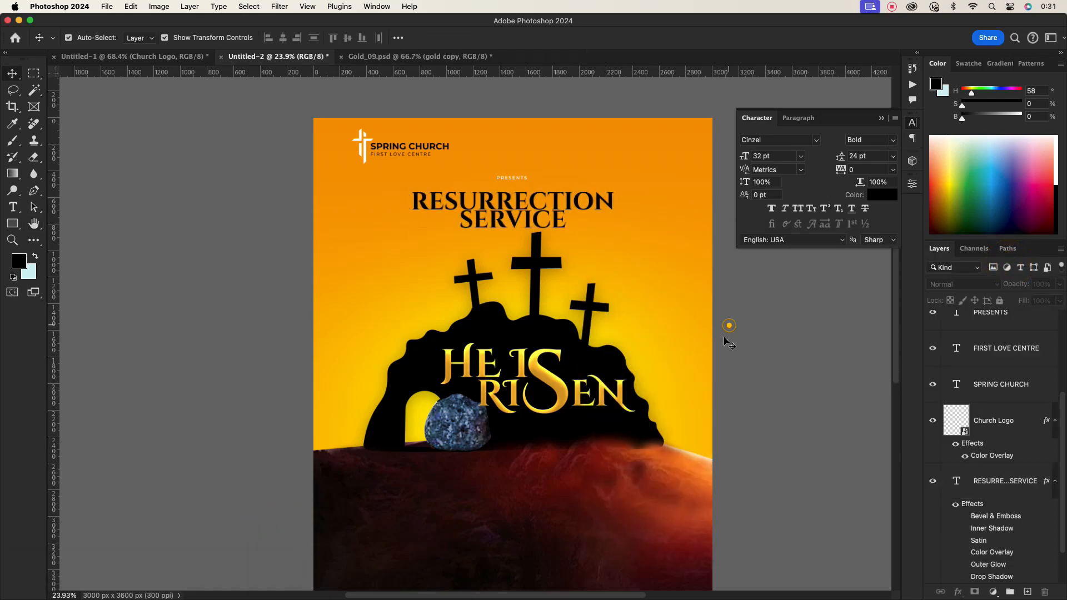
- Set the SPRING CHURCH logo text colour to white
scroll(577, 402, up, 5)
scroll(572, 389, down, 6)
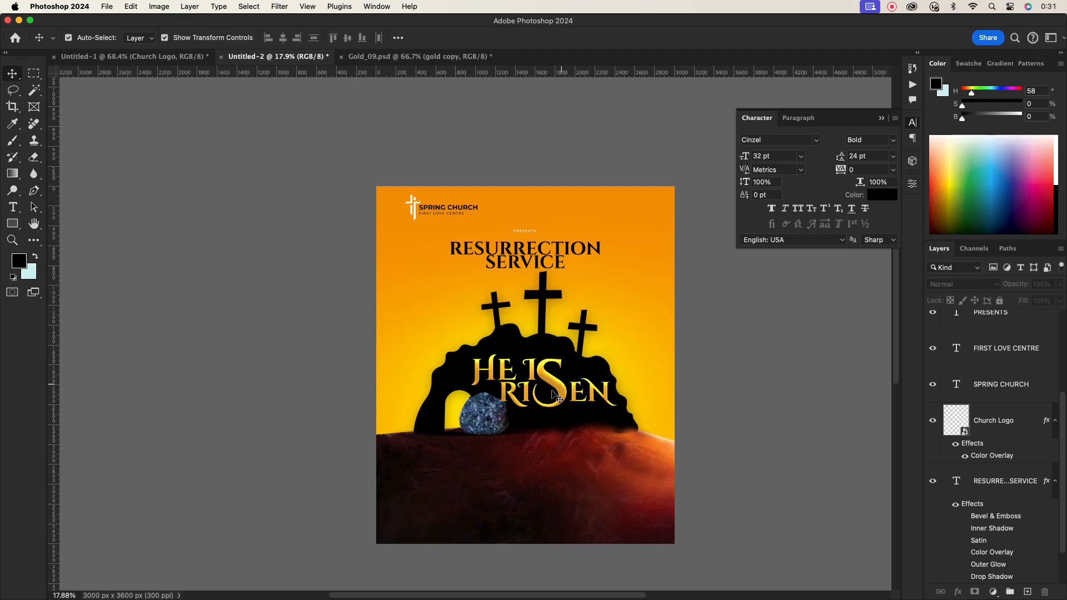
scroll(501, 414, up, 3)
scroll(494, 383, down, 2)
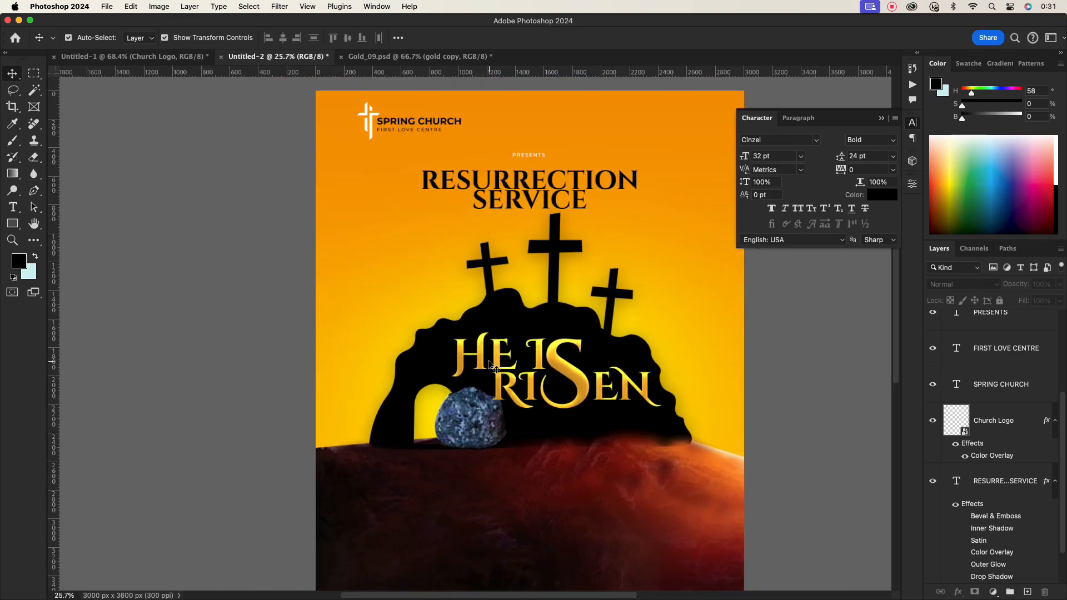
double_click(405, 122)
click(882, 194)
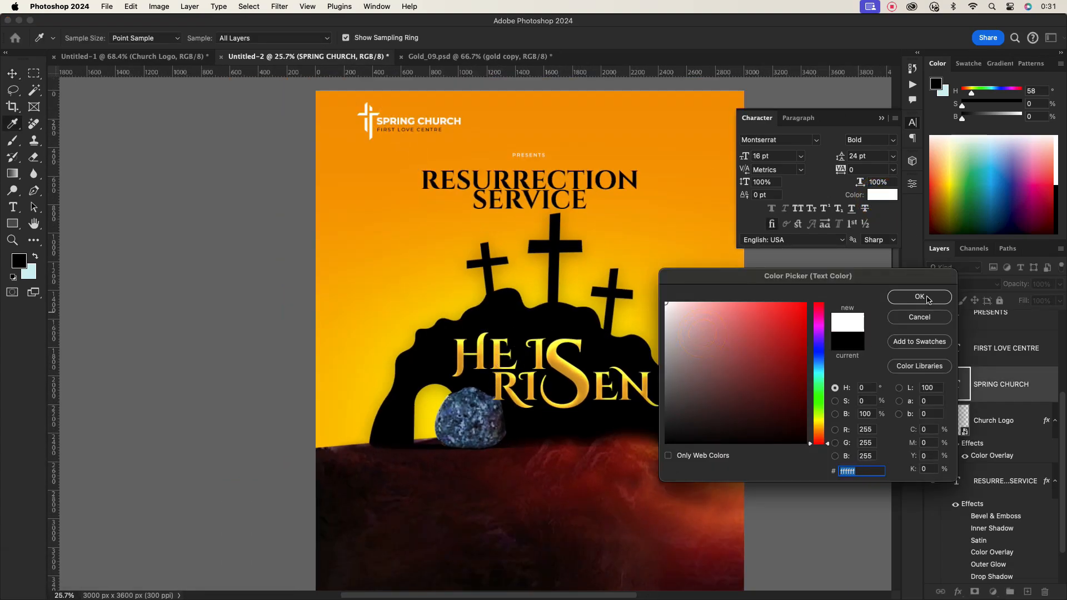
click(924, 295)
- Set the FIRST LOVE CENTRE logo text colour to white
scroll(411, 147, up, 5)
scroll(405, 114, down, 3)
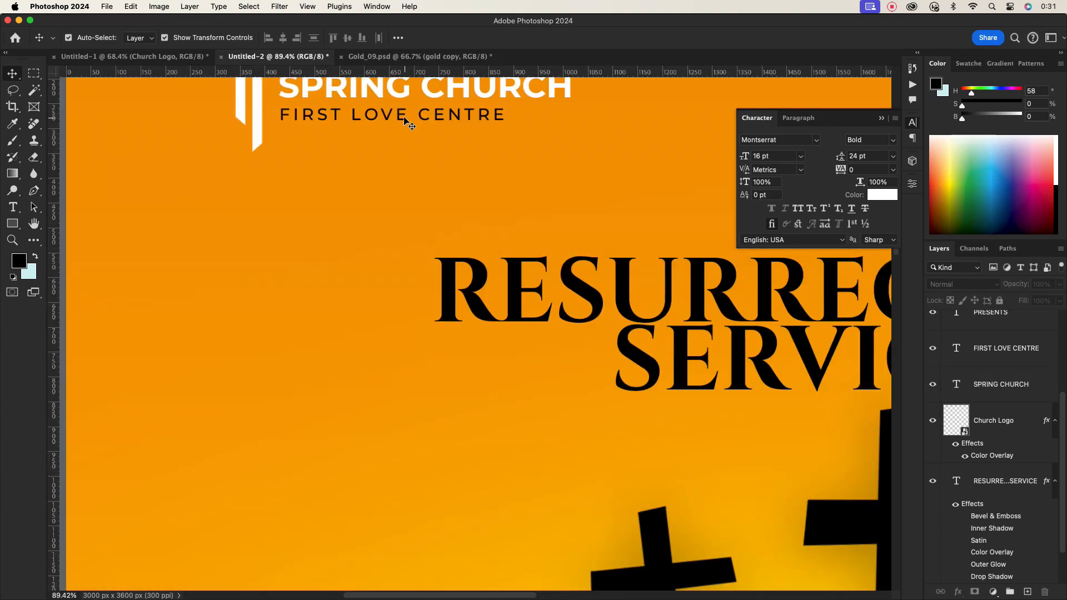
double_click(405, 114)
click(882, 196)
click(919, 297)
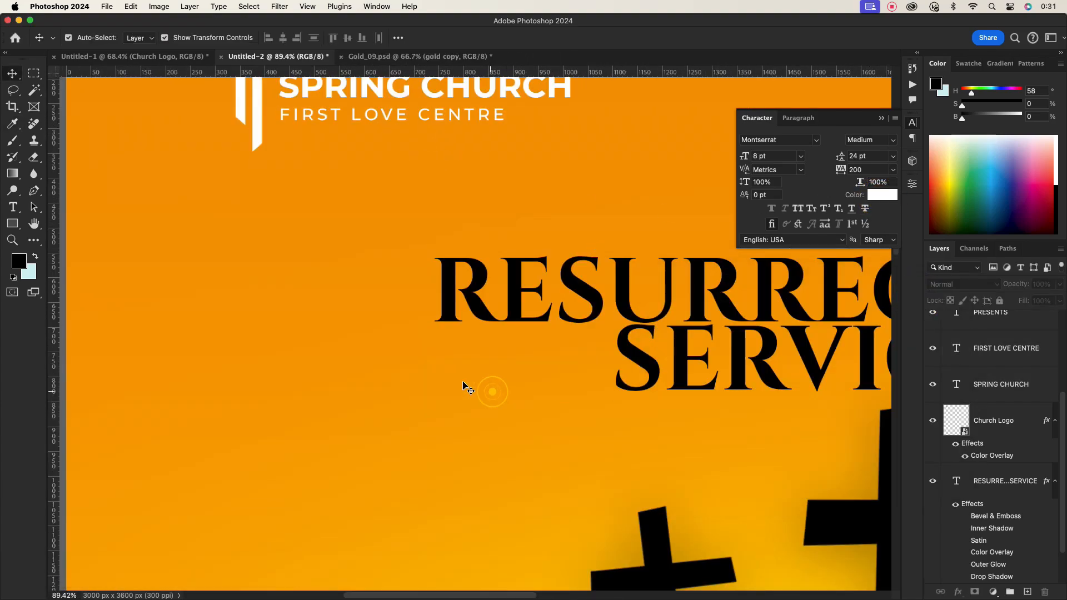
scroll(587, 235, down, 5)
click(588, 224)
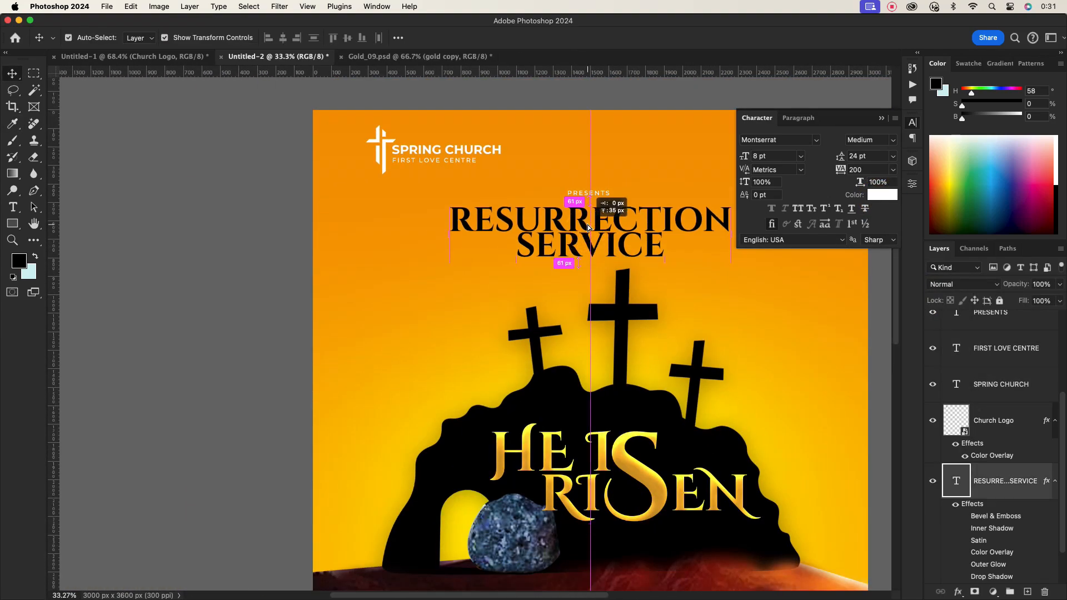
scroll(590, 333, down, 2)
drag(614, 401, 568, 294)
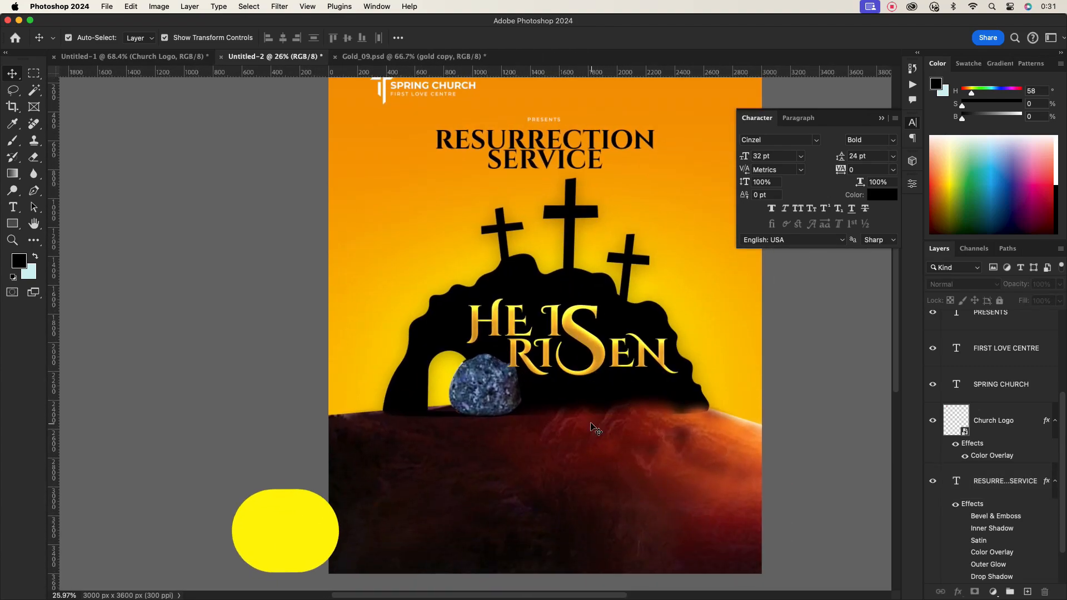
scroll(574, 441, down, 2)
scroll(1005, 343, up, 4)
click(1055, 328)
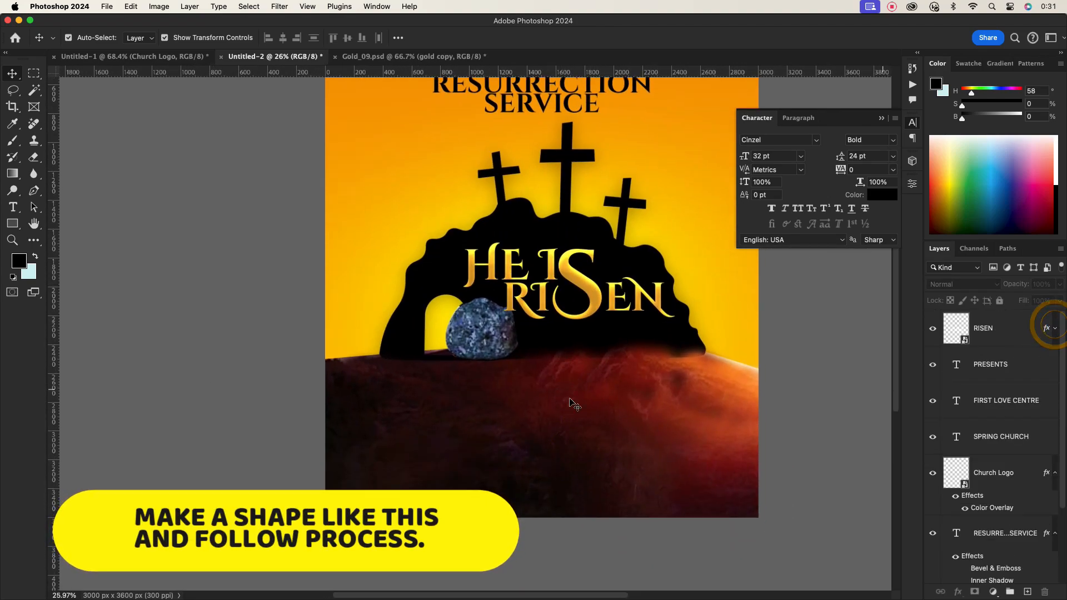
- Draw a rectangle about 680 × 273 px on the lower ground area and fill it with red
key(u)
drag(381, 417, 479, 459)
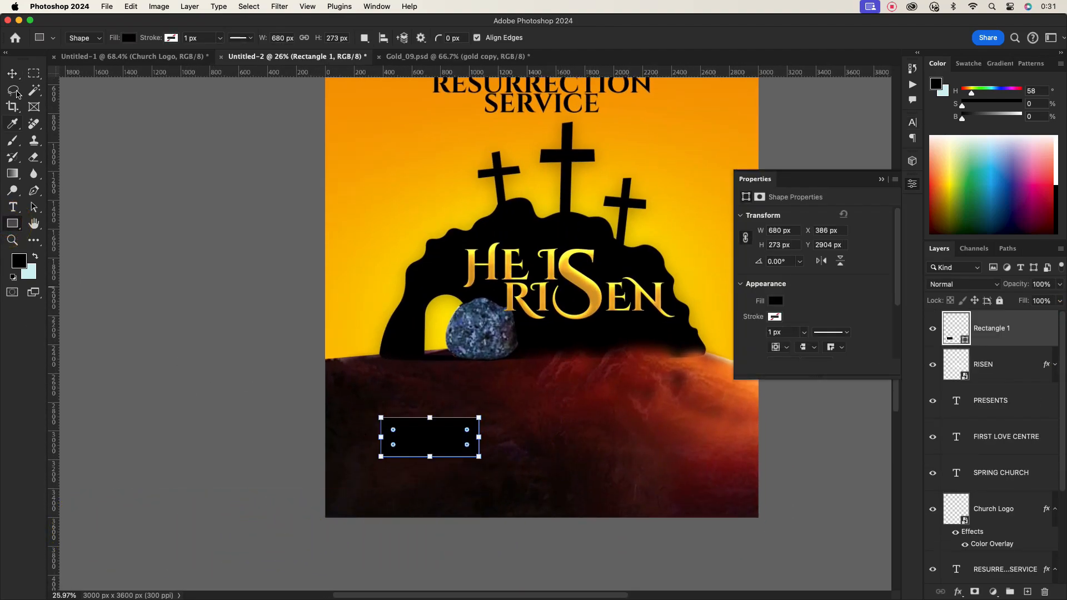
key(v)
double_click(964, 339)
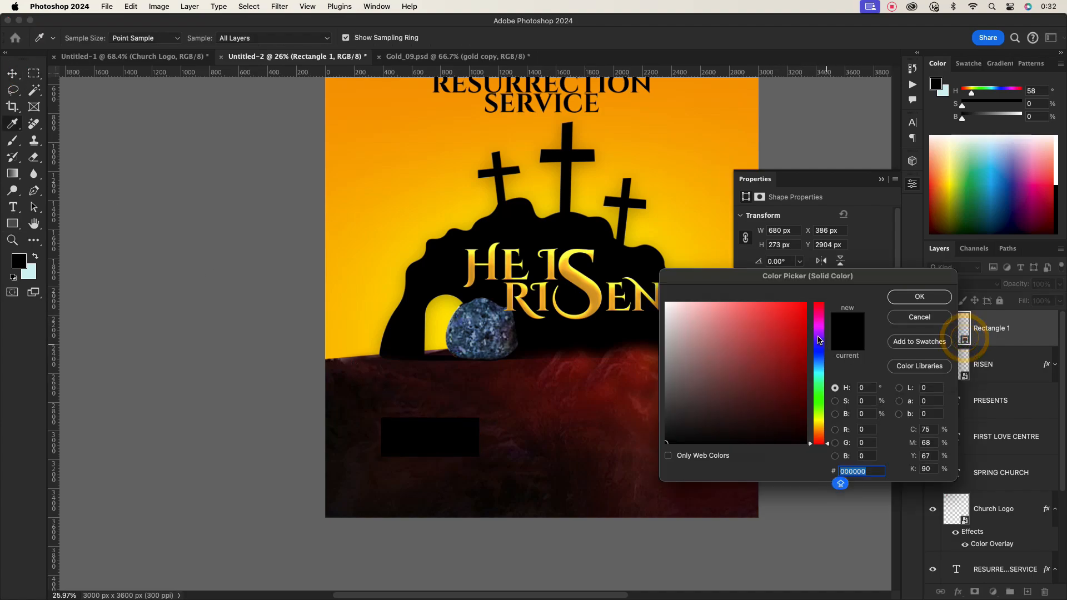
click(800, 318)
click(916, 297)
- Add a two-line text layer reading SUN31ST and MARCCH beside the red rectangle
key(t)
click(546, 451)
text(SU)
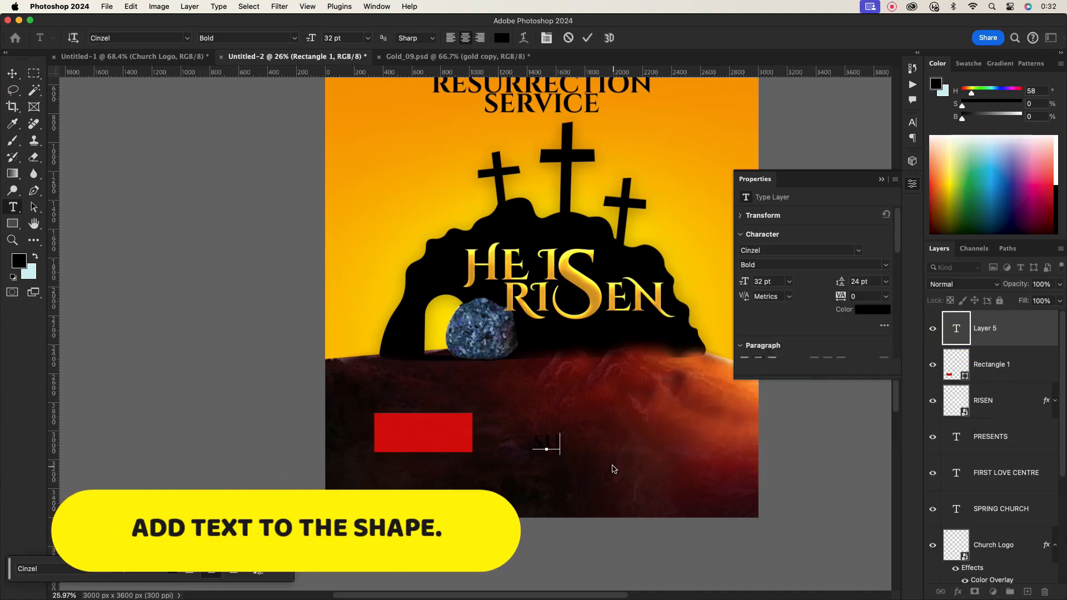
text(N 31ST)
key(Return)
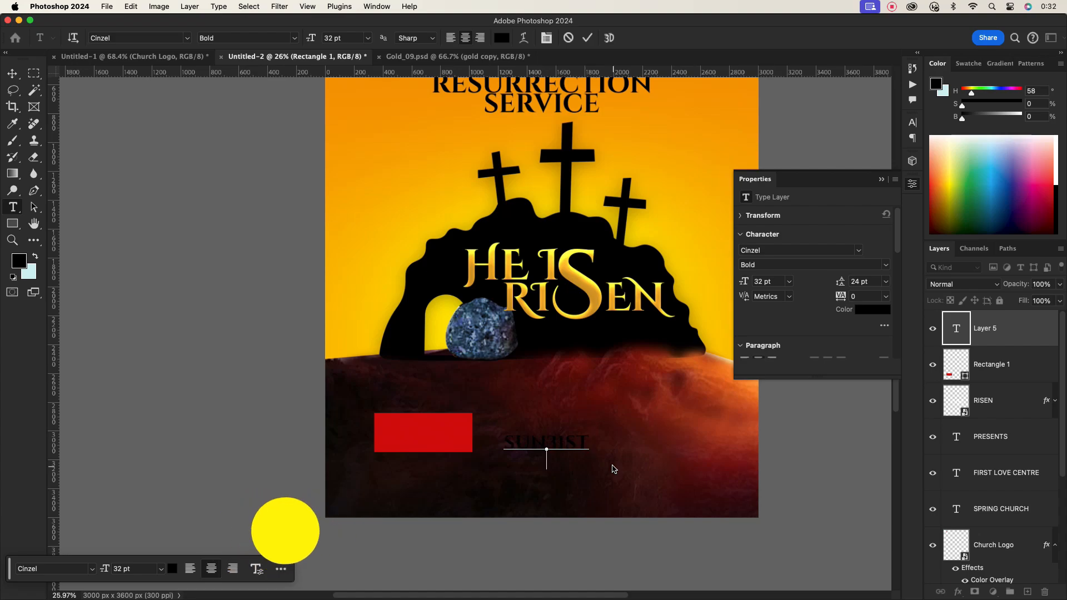
text(MARCH)
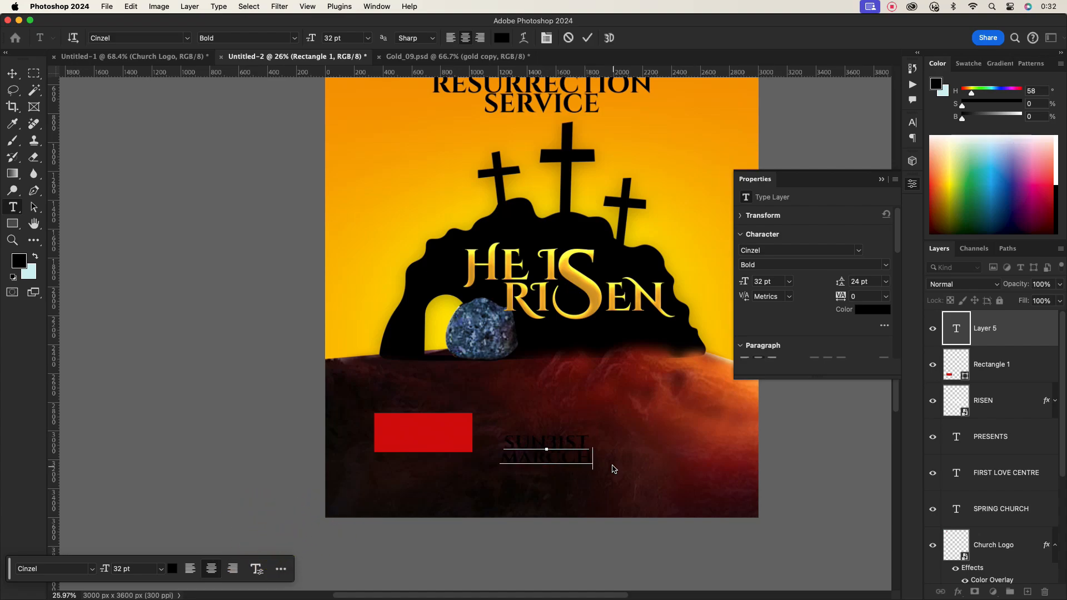
click(587, 37)
- Set the date text colour to white and move it onto the red rectangle
click(913, 121)
click(881, 194)
click(677, 304)
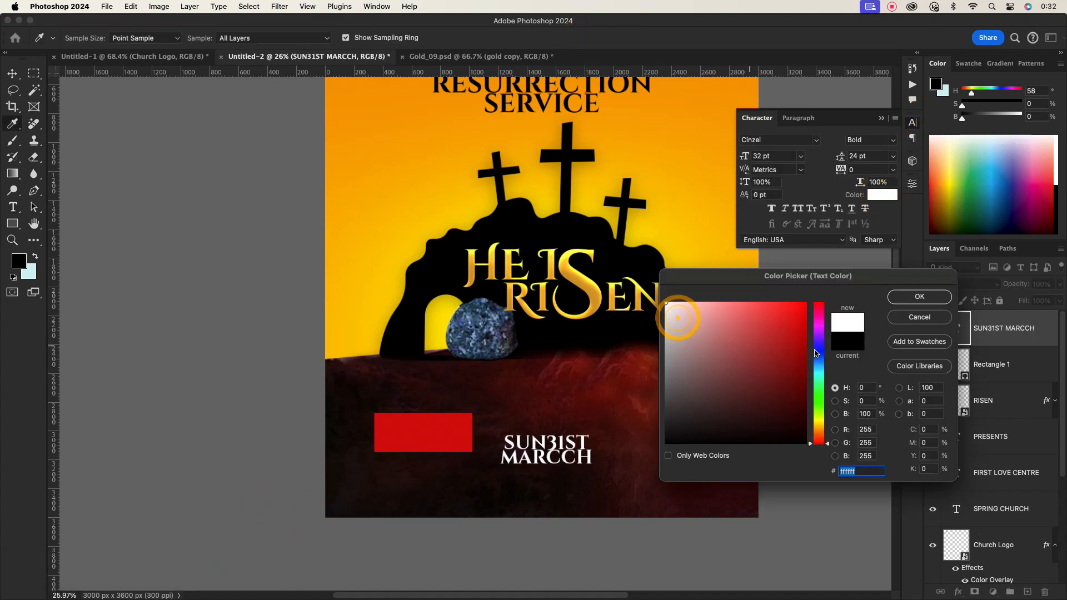
click(904, 296)
key(v)
drag(548, 454, 437, 437)
- Correct the date text to read SUN 31ST and MARCH 2024
scroll(437, 437, up, 10)
double_click(443, 440)
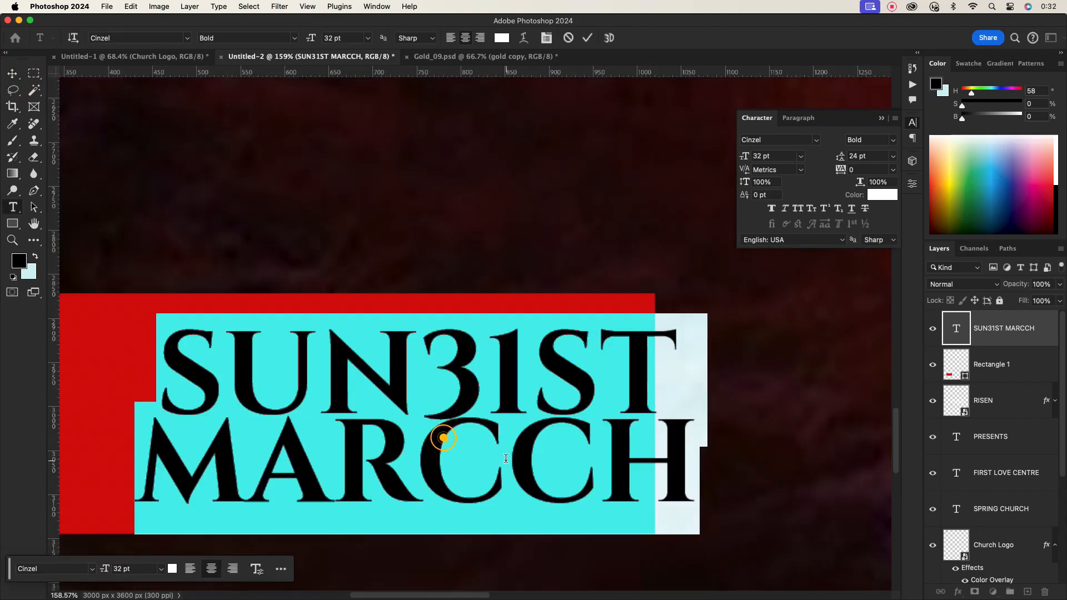
click(684, 462)
key(BackSpace)
key(BackSpace)
key(BackSpace)
key(BackSpace)
text(RCH 2024)
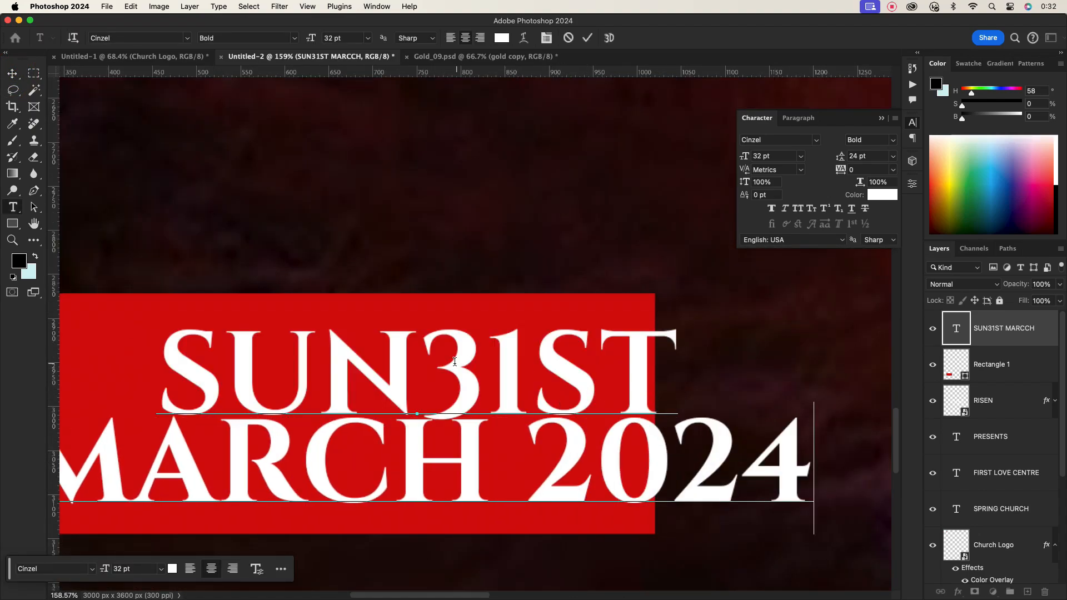
click(423, 364)
scroll(410, 274, down, 5)
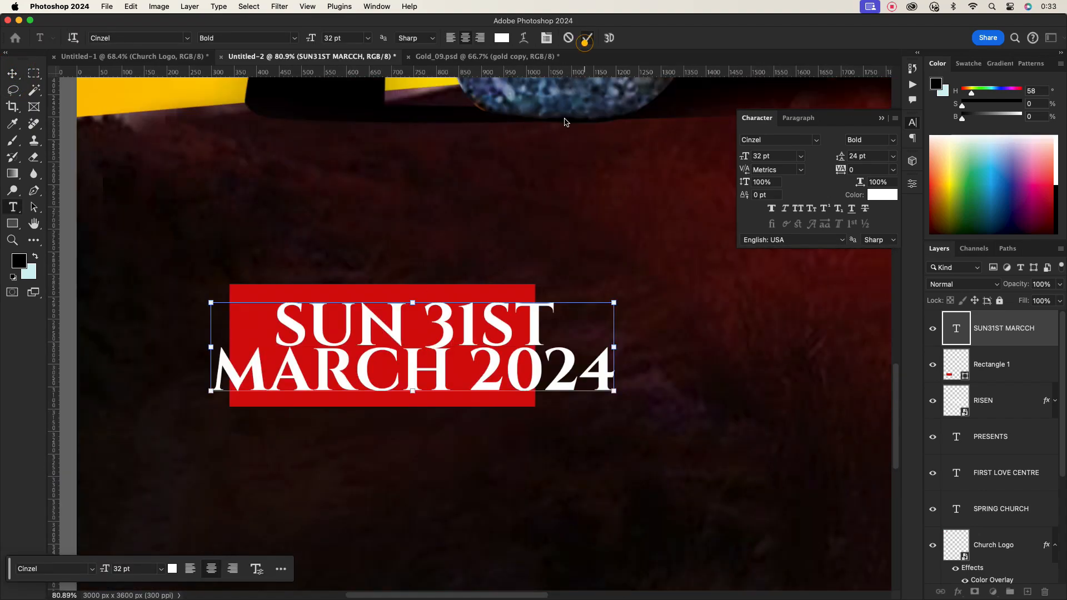
key(ctrl+Return)
- Set the MARCH 2024 line's font size to 27 pt
drag(614, 379, 213, 368)
click(768, 156)
scroll(768, 154, down, 10)
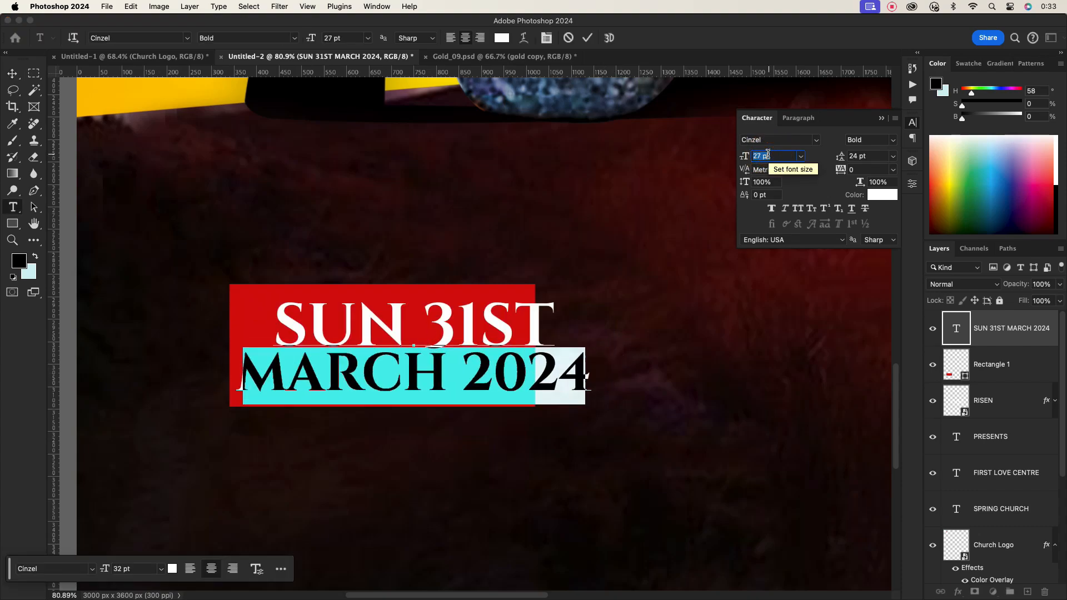
click(588, 37)
- Set the date text's leading to 17 pt
key(v)
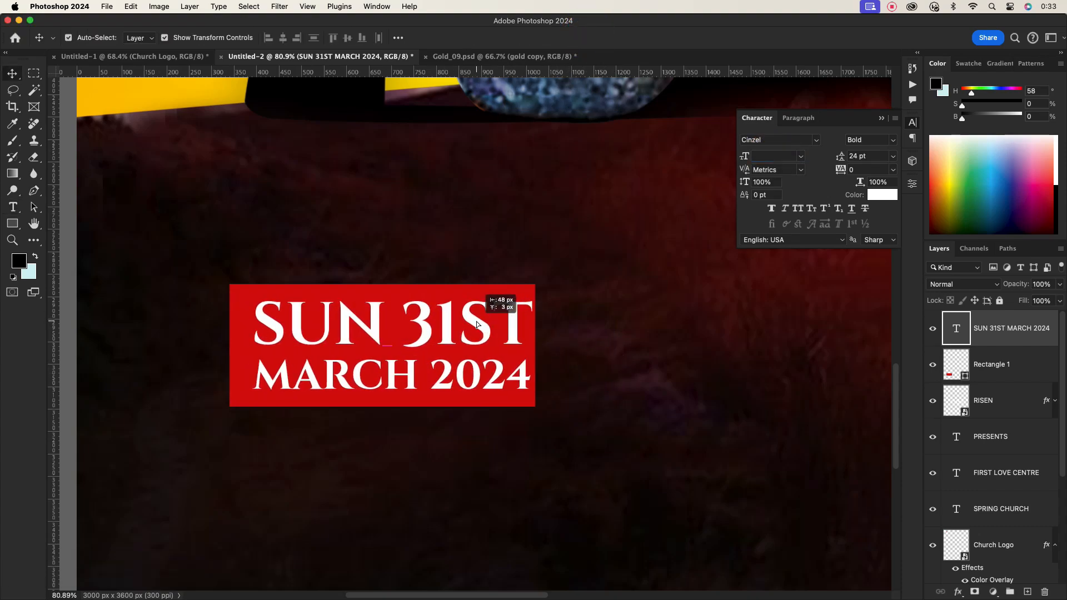
click(862, 157)
scroll(862, 156, down, 7)
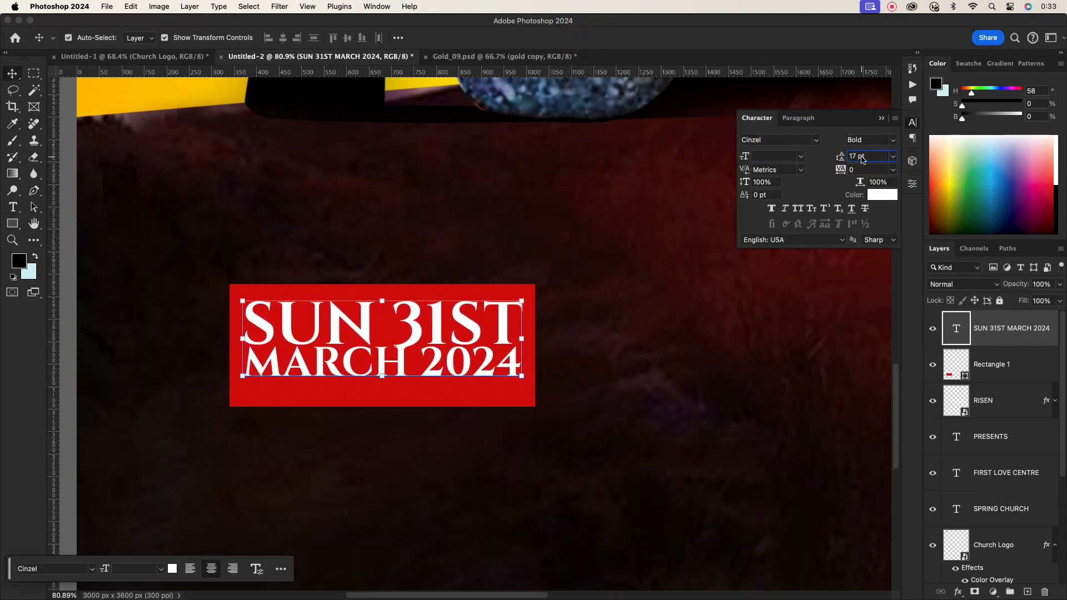
click(617, 340)
- Fine-tune the position of the date text within the red rectangle
scroll(589, 333, down, 5)
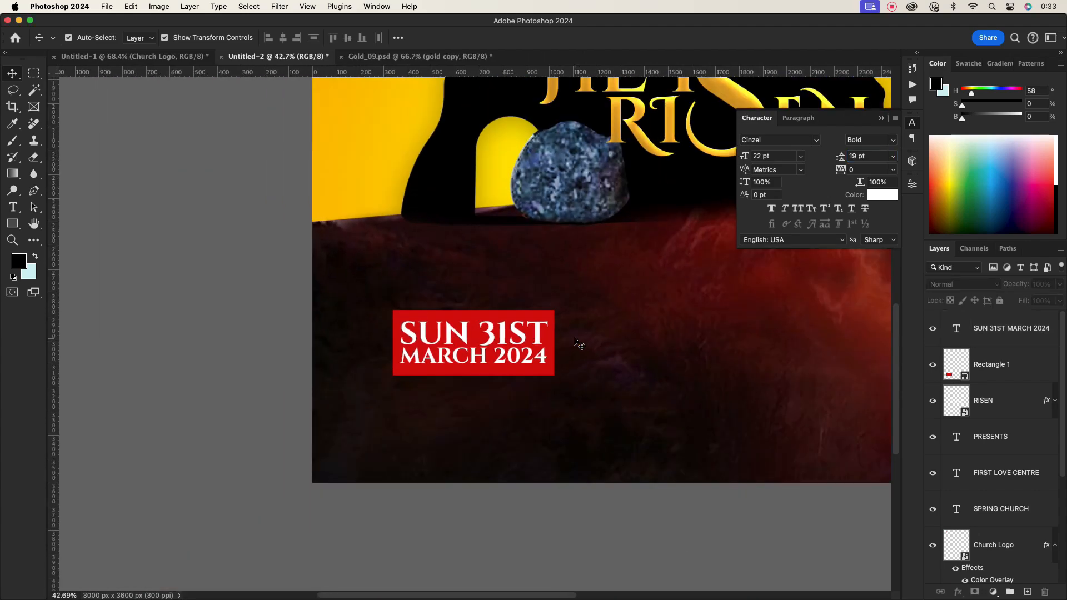
drag(564, 313, 519, 340)
drag(511, 343, 562, 350)
click(661, 356)
scroll(658, 357, down, 1)
drag(661, 354, 499, 356)
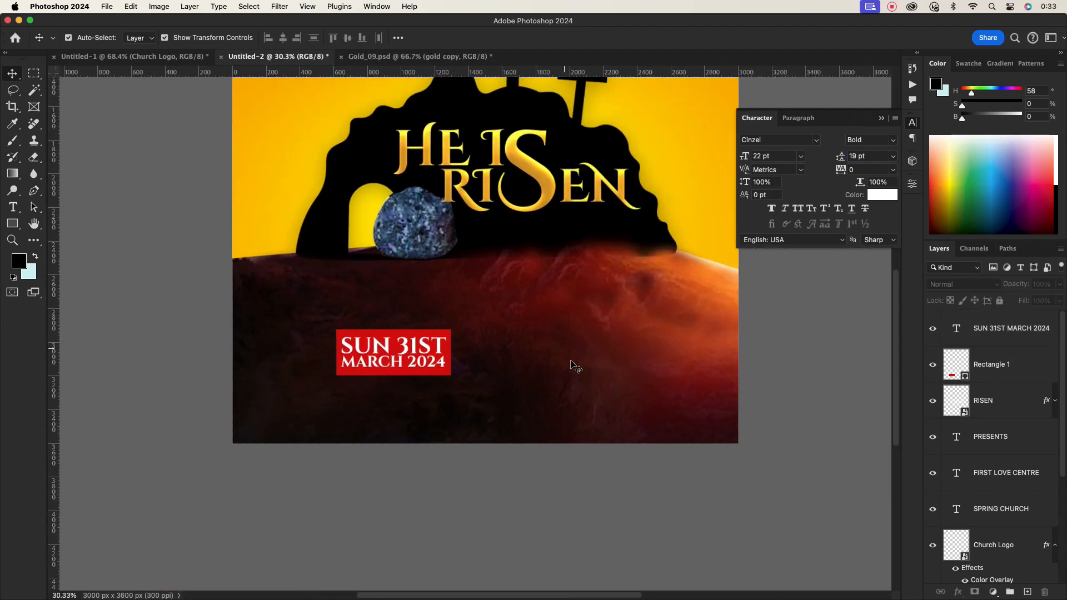
- Duplicate the date text to the right of the rectangle and change it to 7AM-10AM PROMPT
click(380, 347)
drag(380, 349, 536, 349)
double_click(547, 350)
text(2)
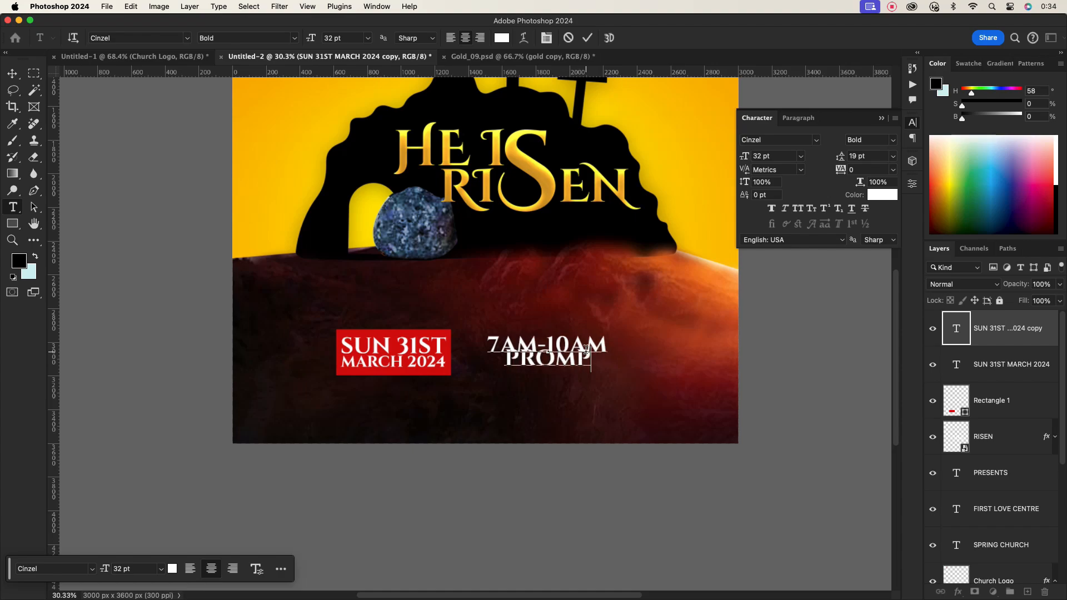
click(587, 37)
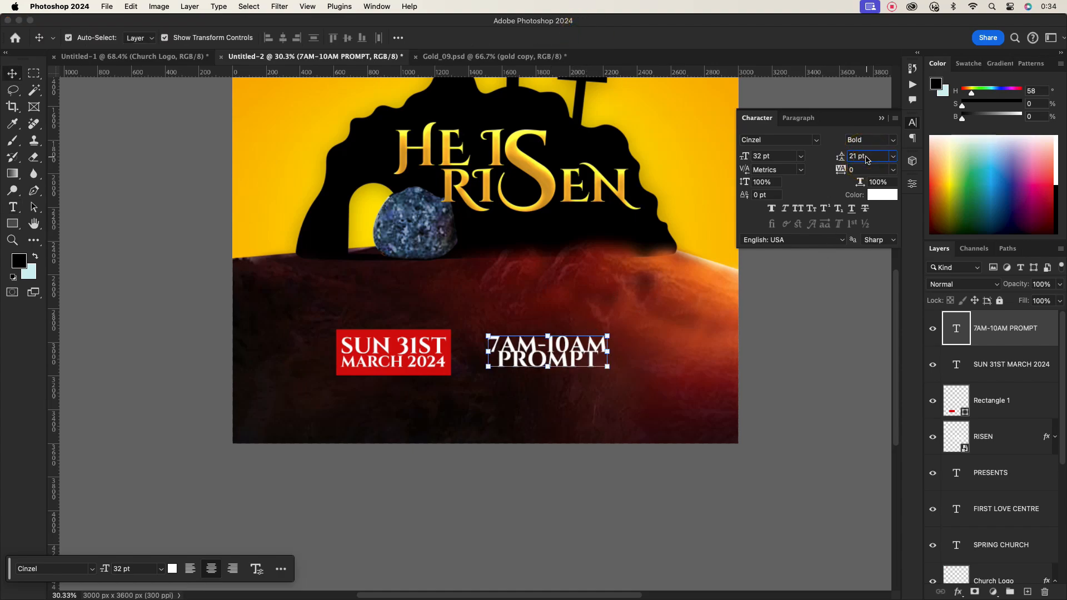
- Set the time text's leading to 25 pt and left-align its paragraph
drag(563, 353, 577, 345)
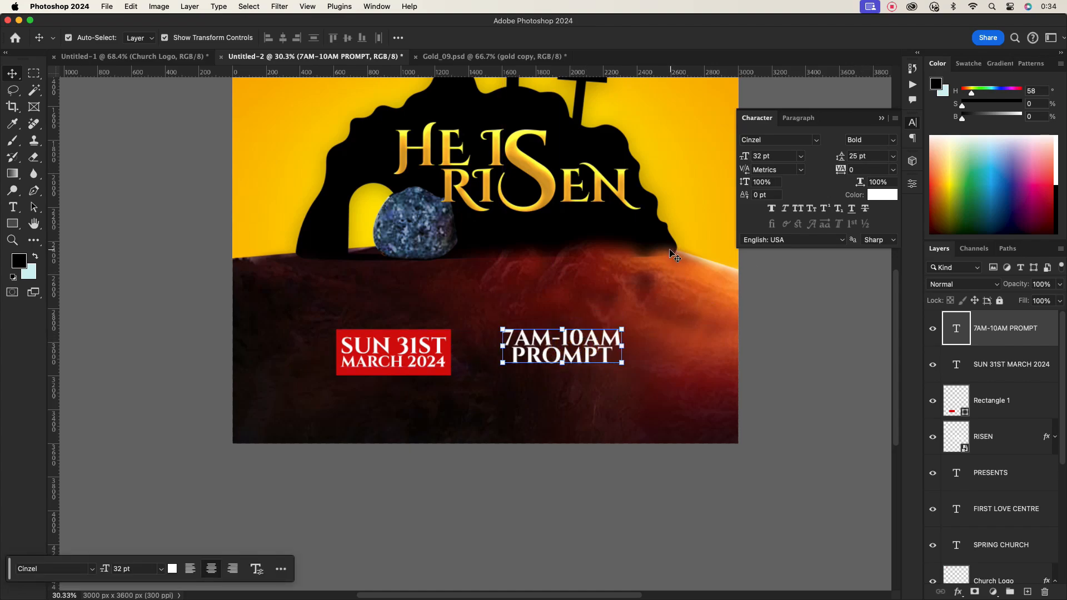
click(798, 118)
click(772, 138)
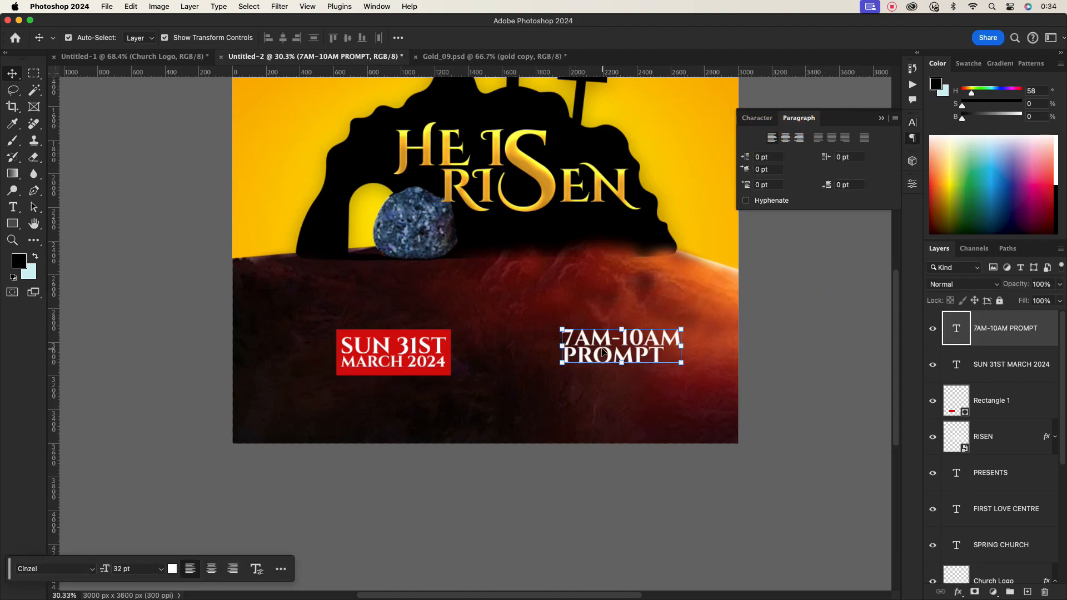
- Move the time text so it sits beside the red date rectangle
drag(600, 349, 551, 350)
click(591, 382)
click(552, 352)
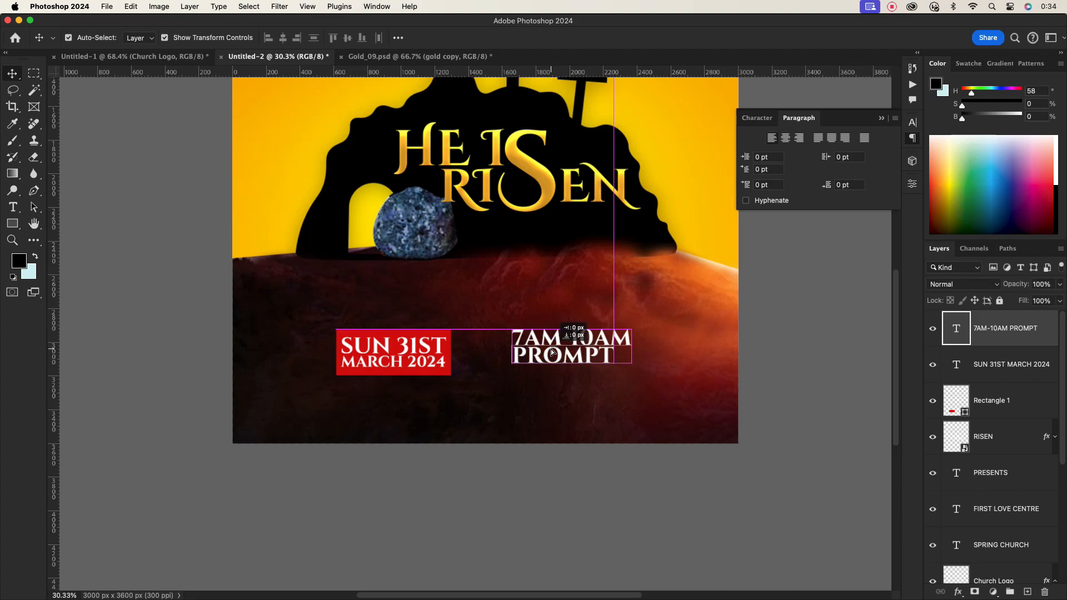
click(558, 393)
- Add a new text block below the time text giving The Spring Church's location address
click(12, 210)
click(488, 413)
text(THE)
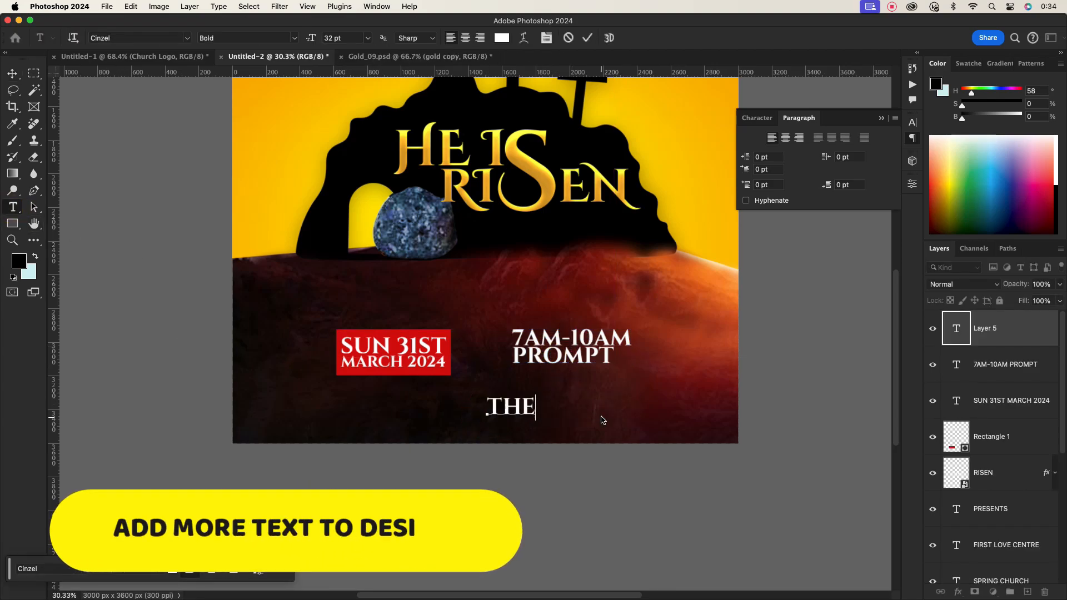
text( SPRING)
key(BackSpace)
key(BackSpace)
key(BackSpace)
key(BackSpace)
key(BackSpace)
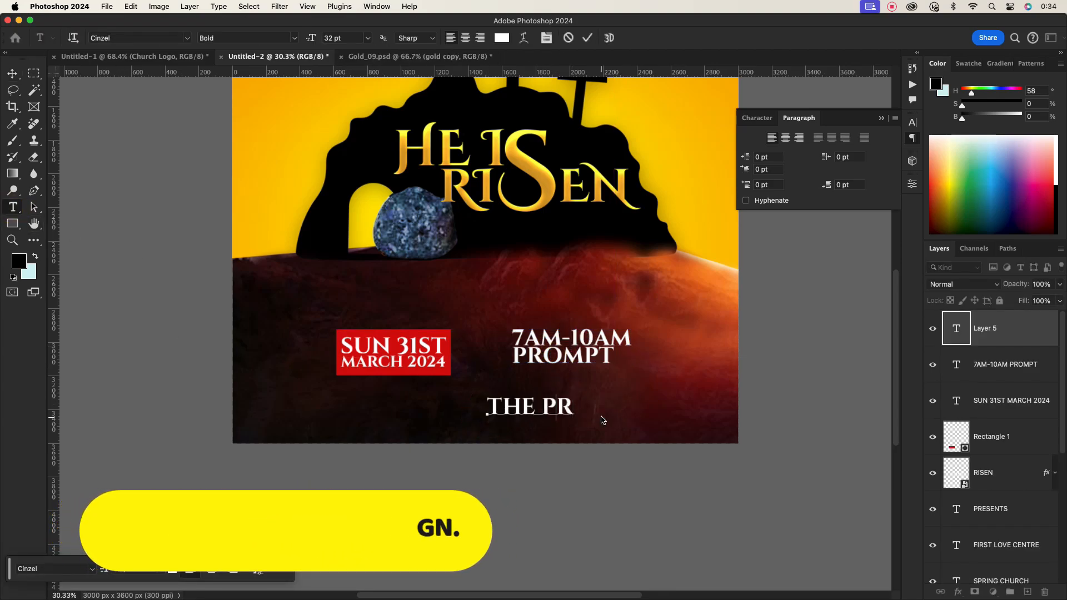
text(SPRING CHURCH)
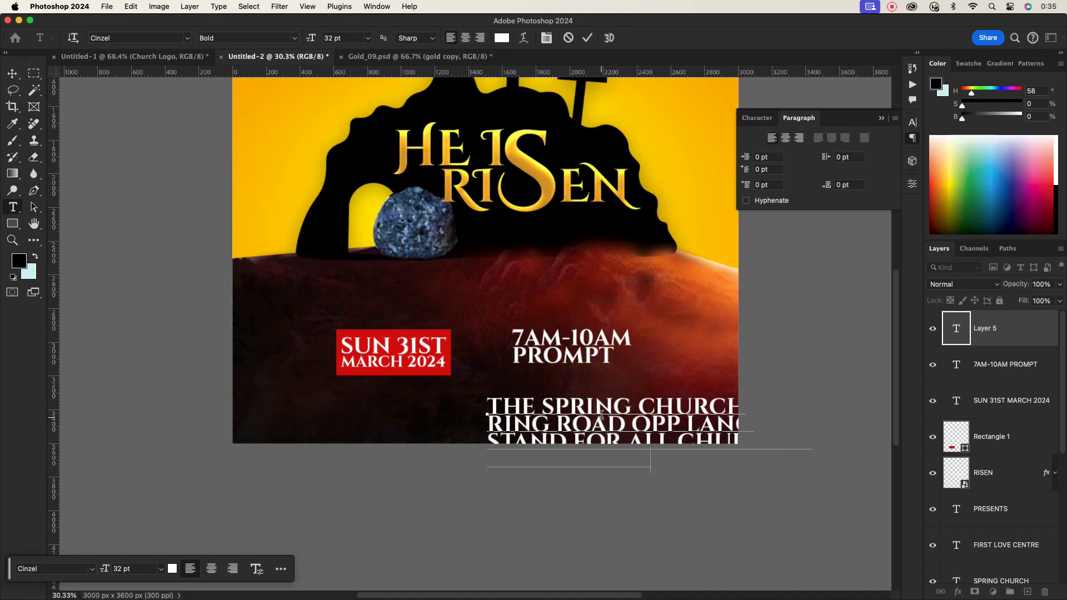
click(587, 37)
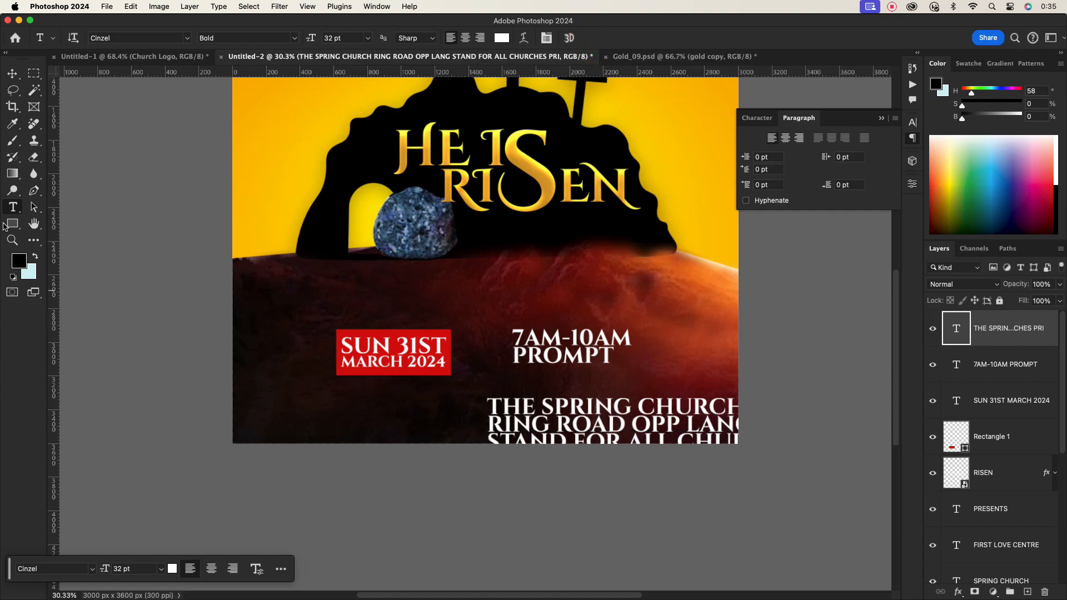
- Scale the address text down and place it directly under the time text
click(12, 74)
drag(810, 432, 645, 402)
drag(663, 403, 642, 403)
mouse_move(594, 407)
mouse_down()
mouse_move(611, 386)
mouse_move(610, 396)
mouse_up()
click(616, 38)
- Change the address text's font to Montserrat Medium
click(757, 117)
click(748, 139)
text(MONT)
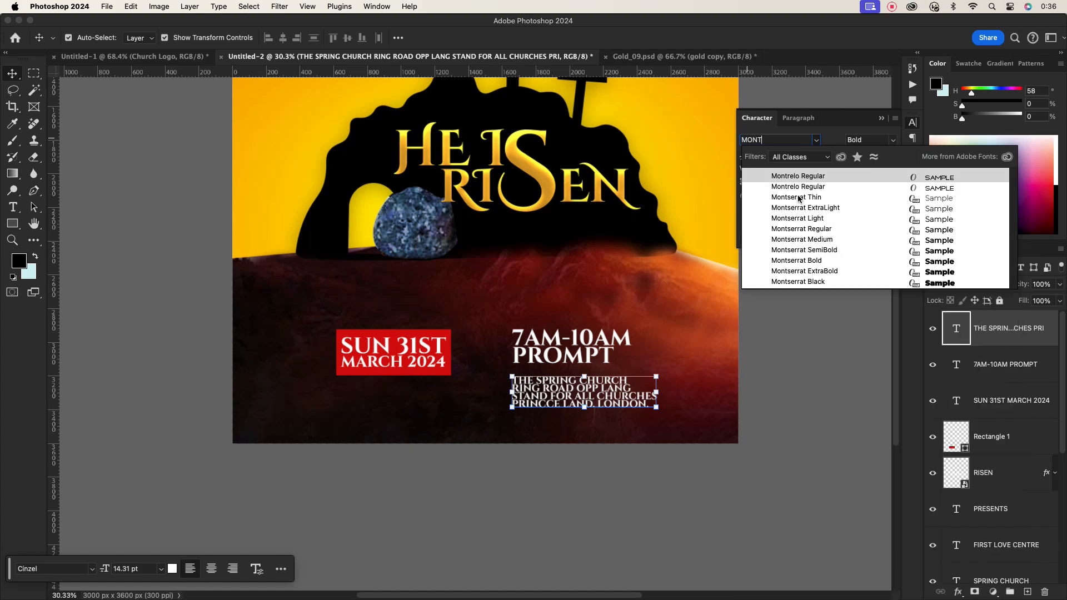
click(818, 240)
click(556, 465)
- Adjust the address text's line spacing and position beneath the time text
scroll(577, 392, up, 5)
drag(557, 400, 553, 389)
click(911, 124)
scroll(778, 156, up, 2)
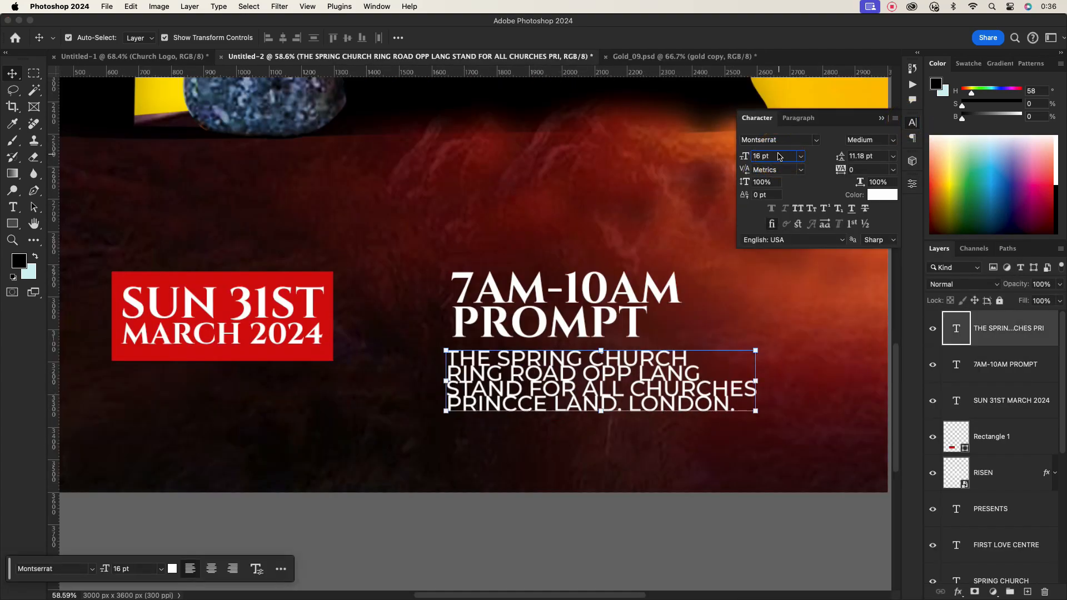
scroll(778, 156, down, 4)
drag(521, 384, 516, 409)
click(536, 526)
scroll(578, 428, down, 6)
scroll(481, 426, up, 3)
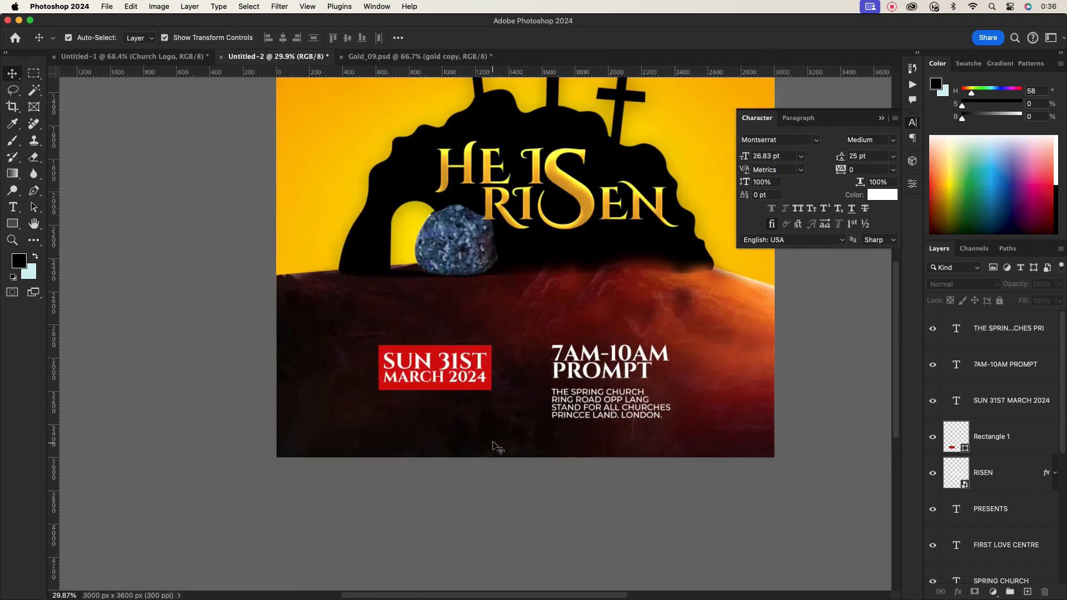
- Select the time and address text together and scale them up by about 126%
scroll(493, 442, up, 5)
drag(266, 229, 709, 402)
drag(660, 394, 660, 351)
drag(556, 225, 625, 279)
drag(749, 347, 806, 384)
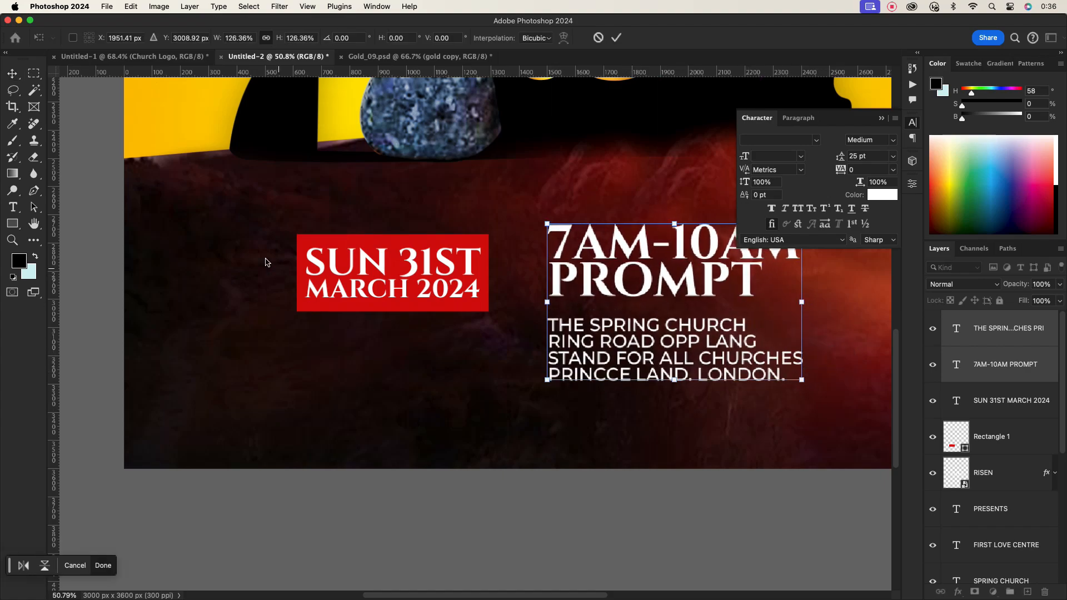
- Select the date text and red rectangle together and scale them up by about 117%
click(262, 240)
drag(263, 241, 517, 333)
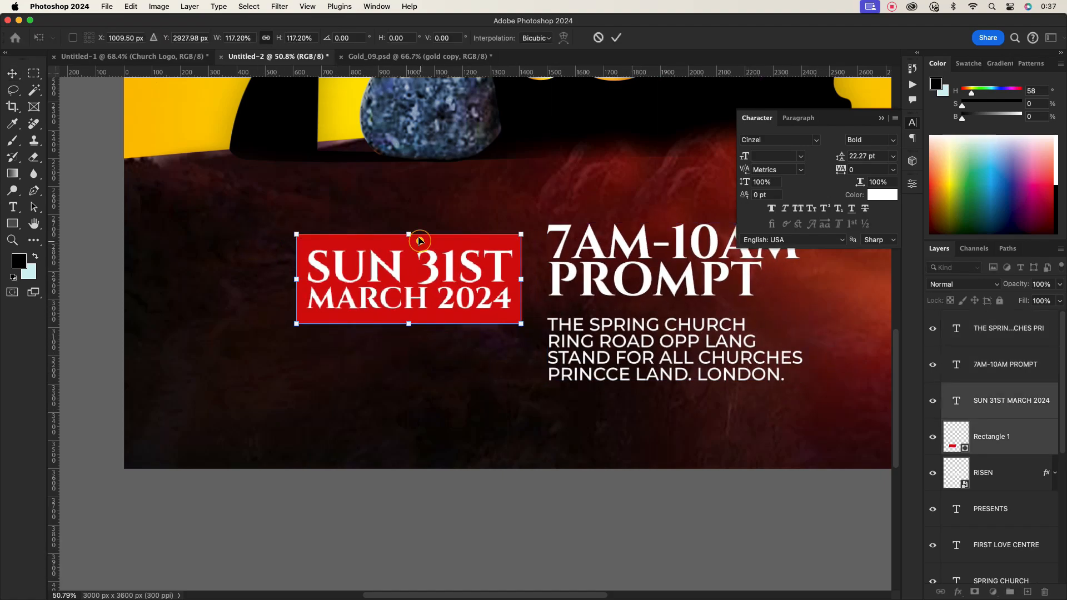
drag(420, 241, 422, 234)
key(Return)
- Add a text block below the date reading FEATURING, THE PROPHETIC, THE PSALMIST, THE LOVE GROUP on separate lines
click(558, 418)
scroll(559, 417, down, 10)
scroll(556, 389, up, 6)
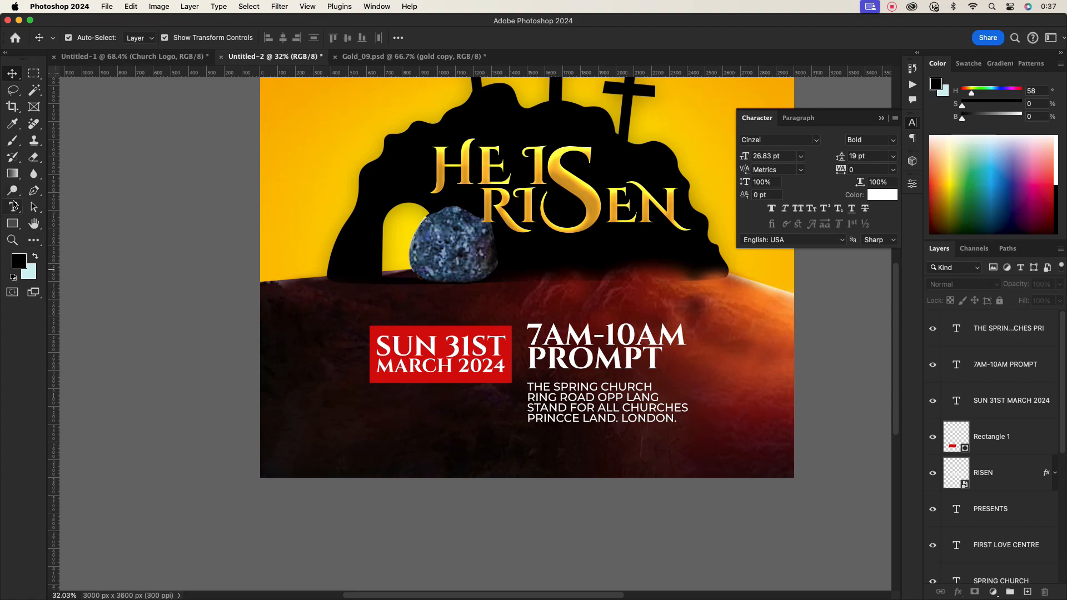
click(13, 206)
click(378, 425)
text(FEATURING)
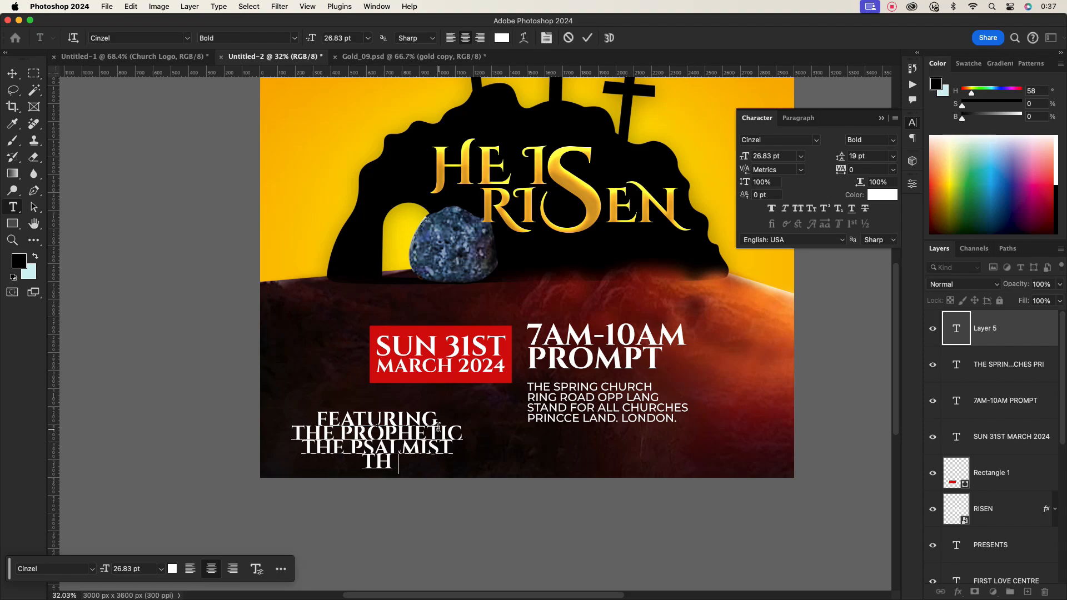
click(587, 37)
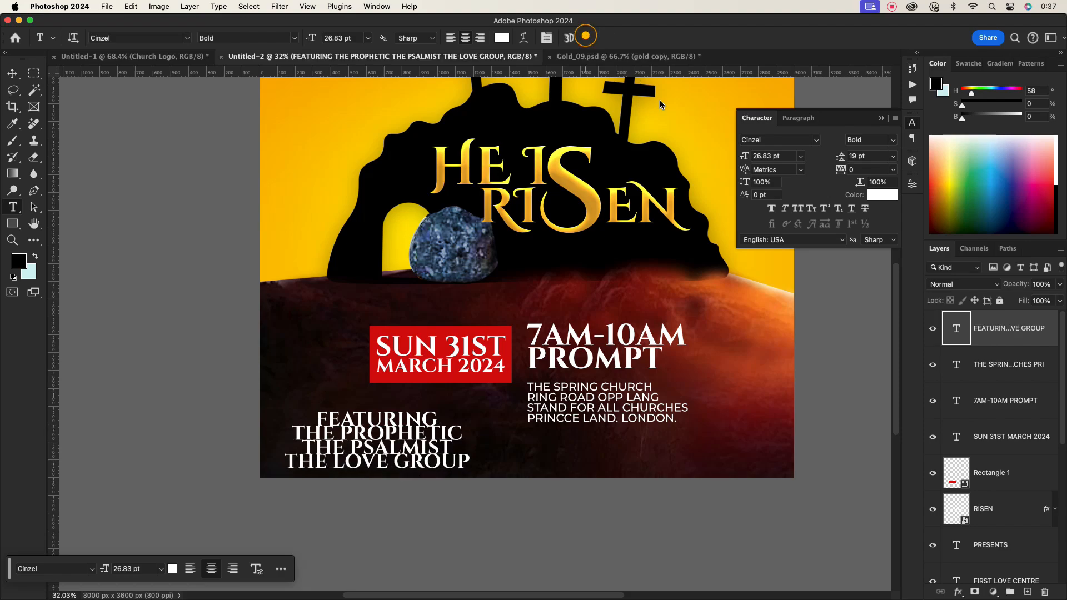
- Change the featuring text's font to Montserrat Bold
click(779, 140)
click(778, 140)
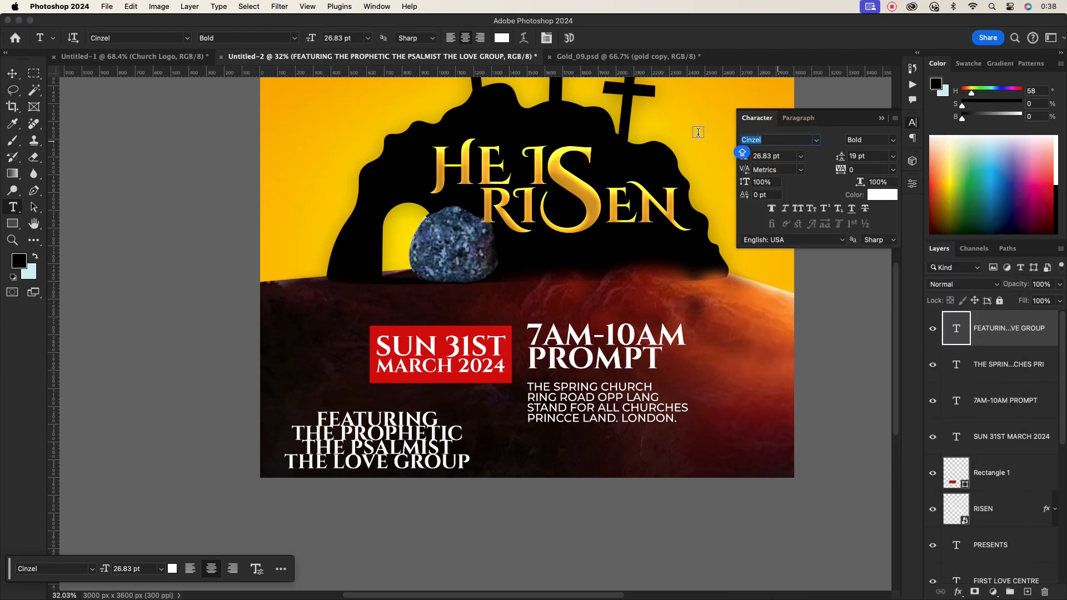
text(MONT)
click(794, 259)
- Set the featuring text's size to 18 pt
click(15, 77)
click(909, 121)
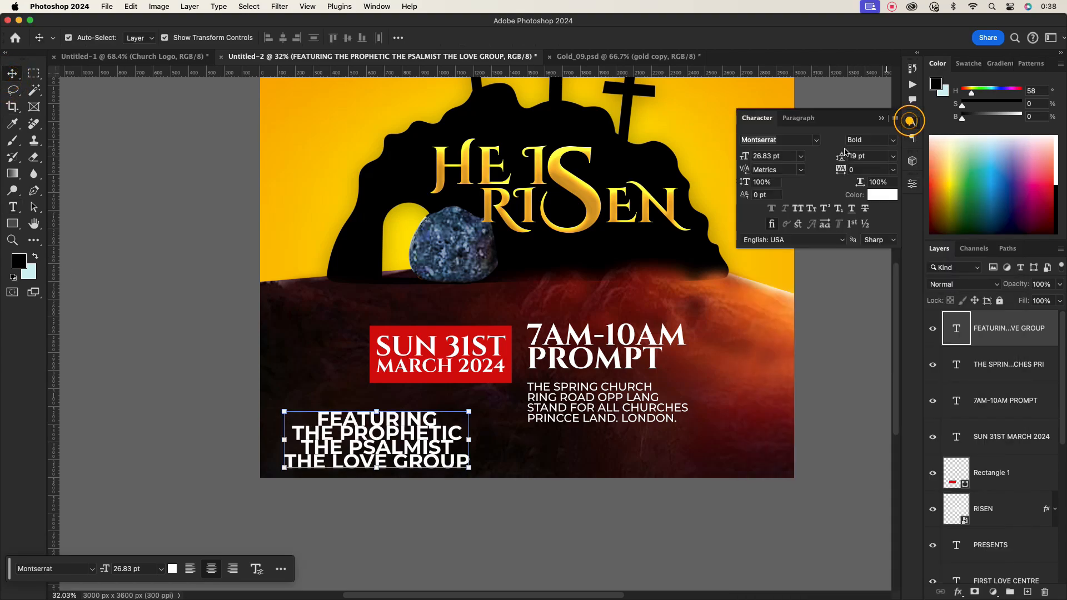
click(800, 156)
click(772, 278)
- Left-align the featuring text and move it under the red date rectangle
click(799, 118)
click(771, 138)
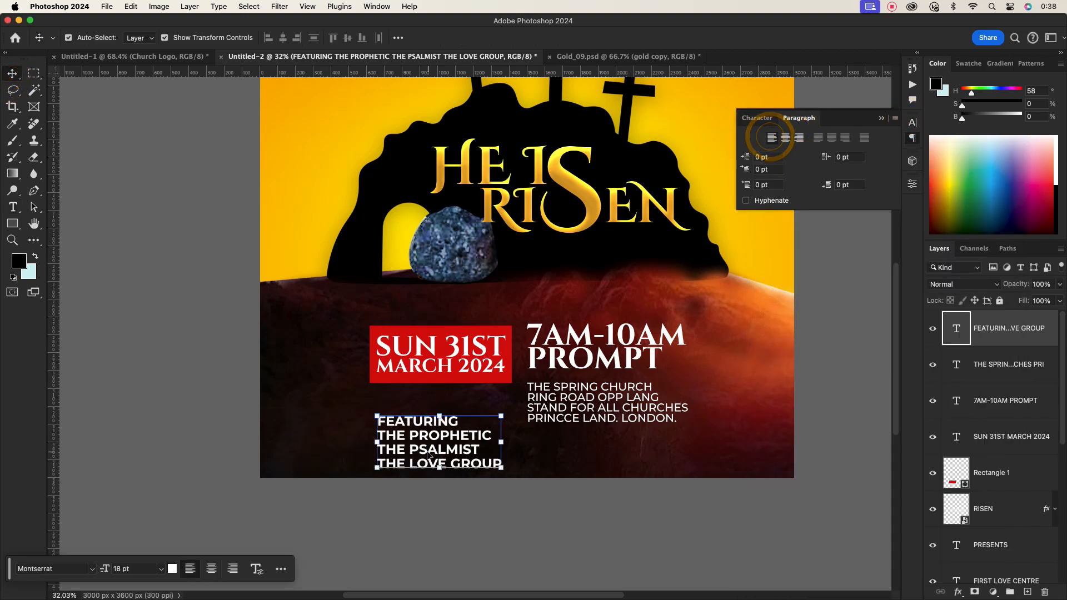
mouse_move(426, 444)
mouse_down()
mouse_move(421, 461)
mouse_move(422, 427)
mouse_up()
- Set the three name lines of the featuring text to 12 pt
double_click(422, 427)
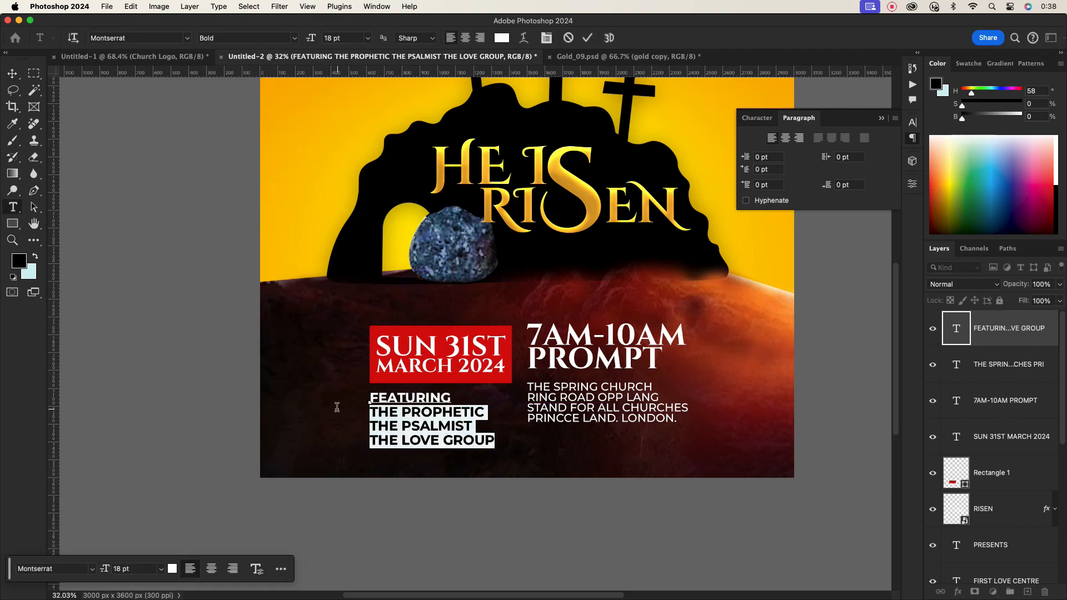
click(757, 118)
click(800, 156)
click(771, 244)
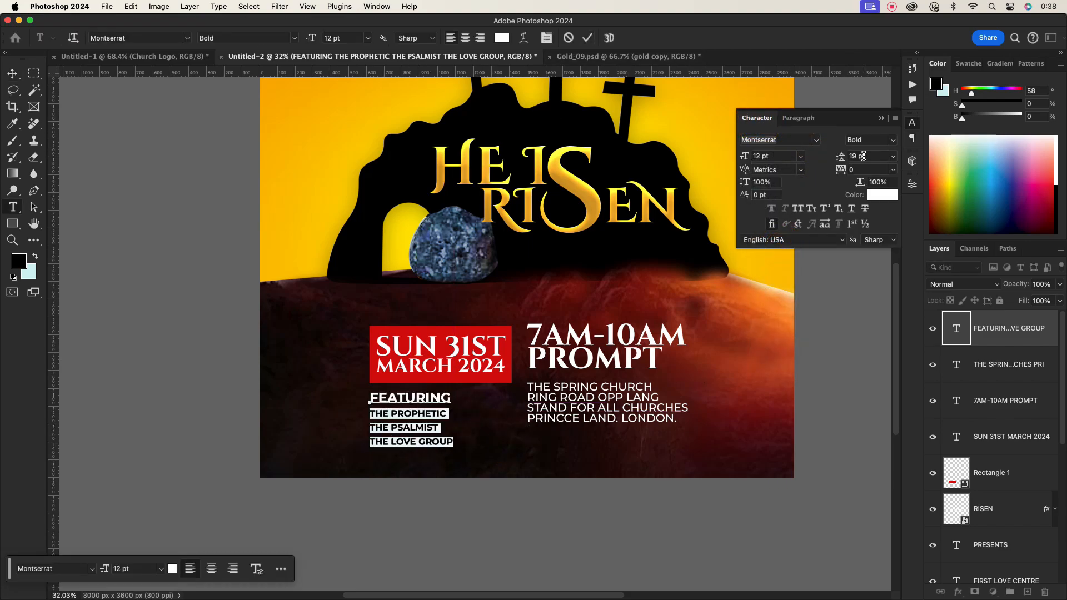
scroll(863, 157, down, 3)
click(587, 37)
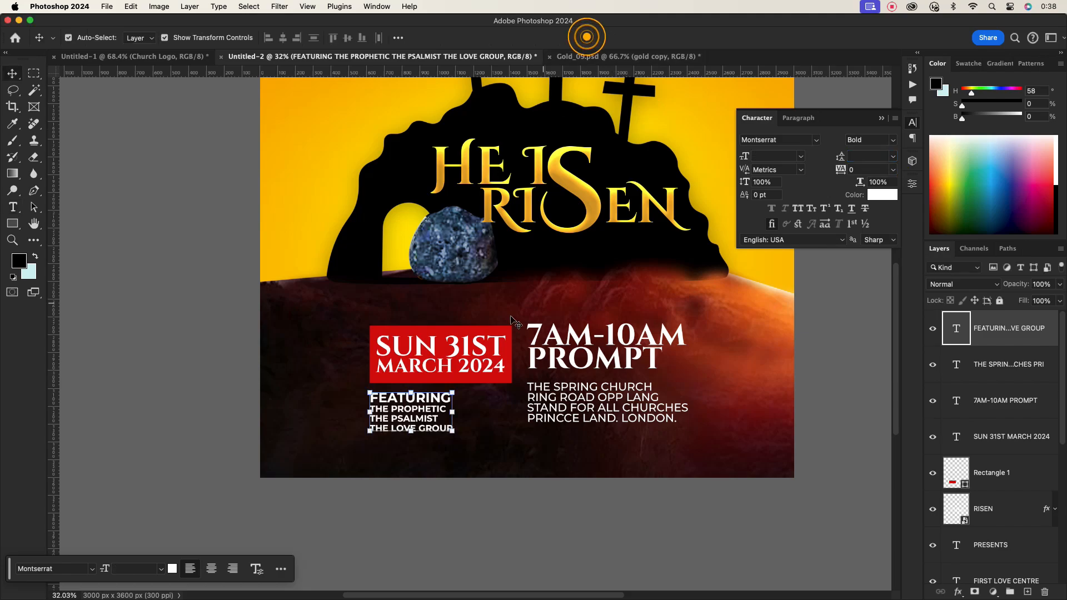
- Edit the names to read THE PROPHETIC, THE PSALMIST on one line and AND THE LOVE GROUP below
click(469, 410)
click(404, 417)
scroll(402, 419, up, 5)
double_click(404, 423)
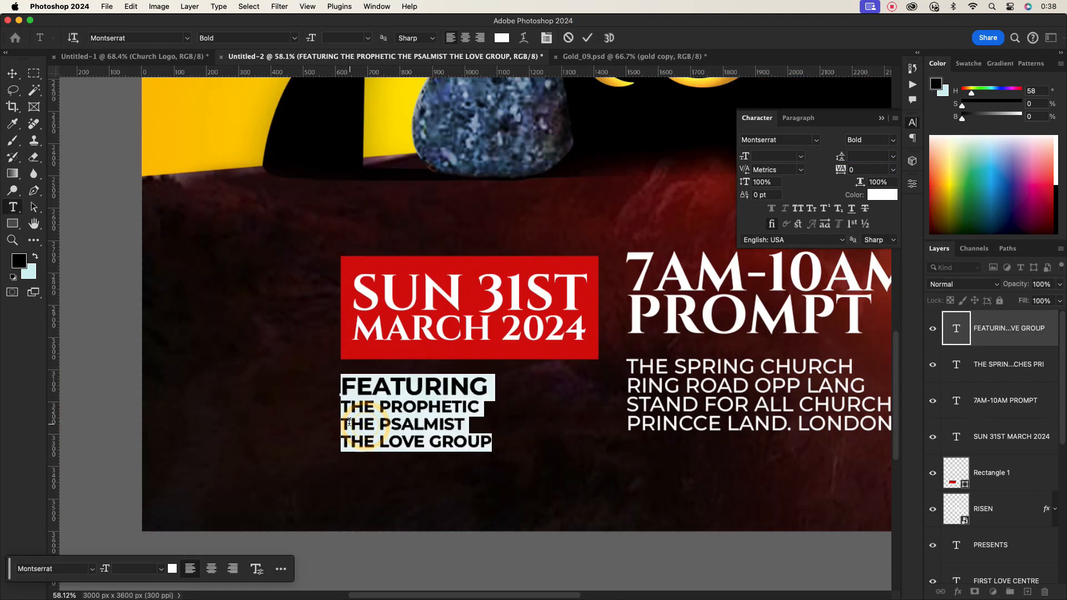
click(342, 425)
key(BackSpace)
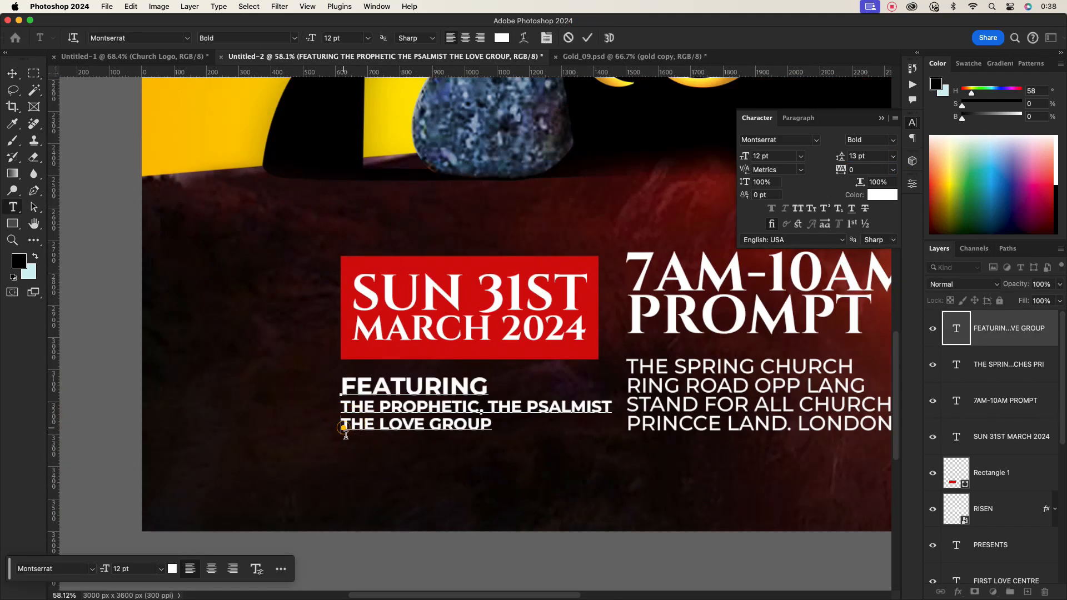
- Scale the featuring text down to about 95%
scroll(581, 364, down, 2)
drag(606, 399, 595, 398)
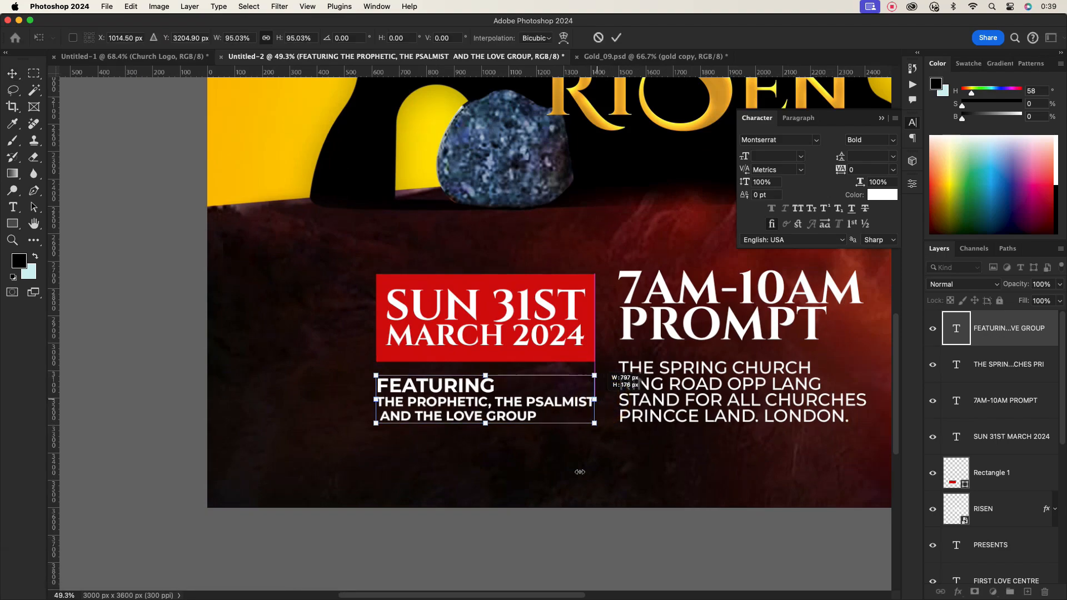
click(617, 38)
- Select the whole date, time, address and featuring block, then scale and reposition it in the lower poster
click(578, 456)
scroll(579, 420, down, 5)
scroll(578, 420, down, 3)
drag(462, 347, 705, 437)
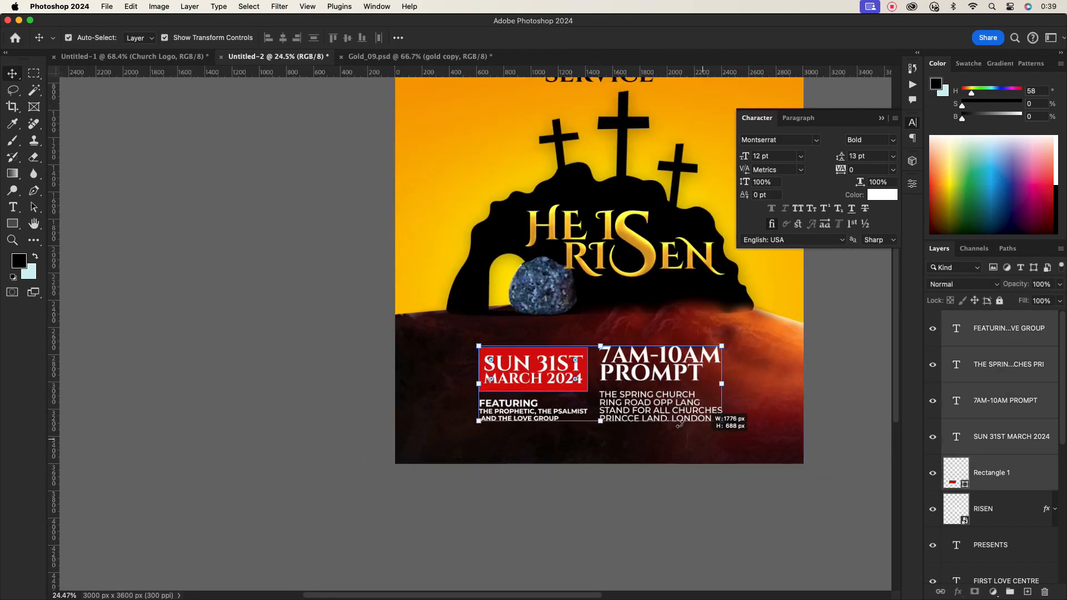
drag(655, 409, 661, 408)
drag(728, 420, 761, 430)
drag(698, 416, 682, 407)
key(Return)
click(687, 452)
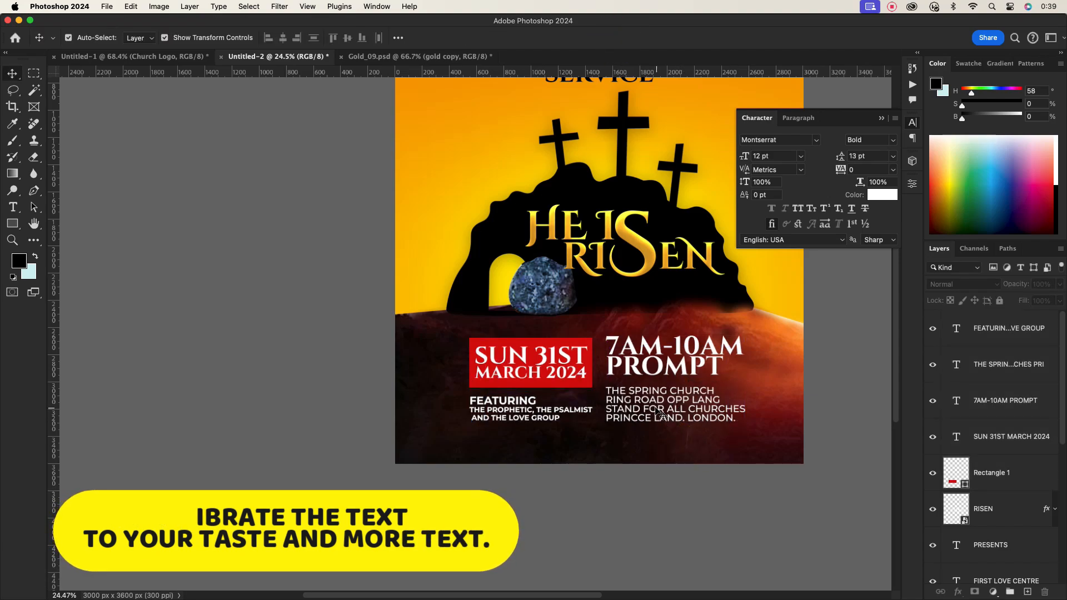
- Shorten the red rectangle's height to fit snugly around the date text
scroll(557, 389, up, 3)
click(554, 385)
click(545, 371)
click(545, 384)
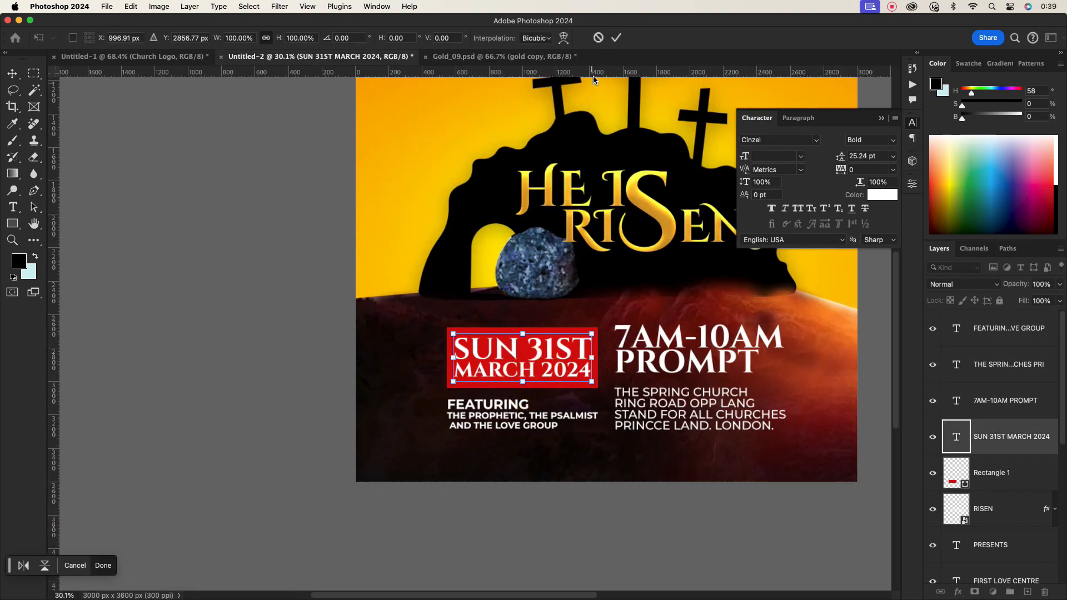
click(616, 38)
click(542, 389)
scroll(554, 337, up, 10)
scroll(543, 318, down, 6)
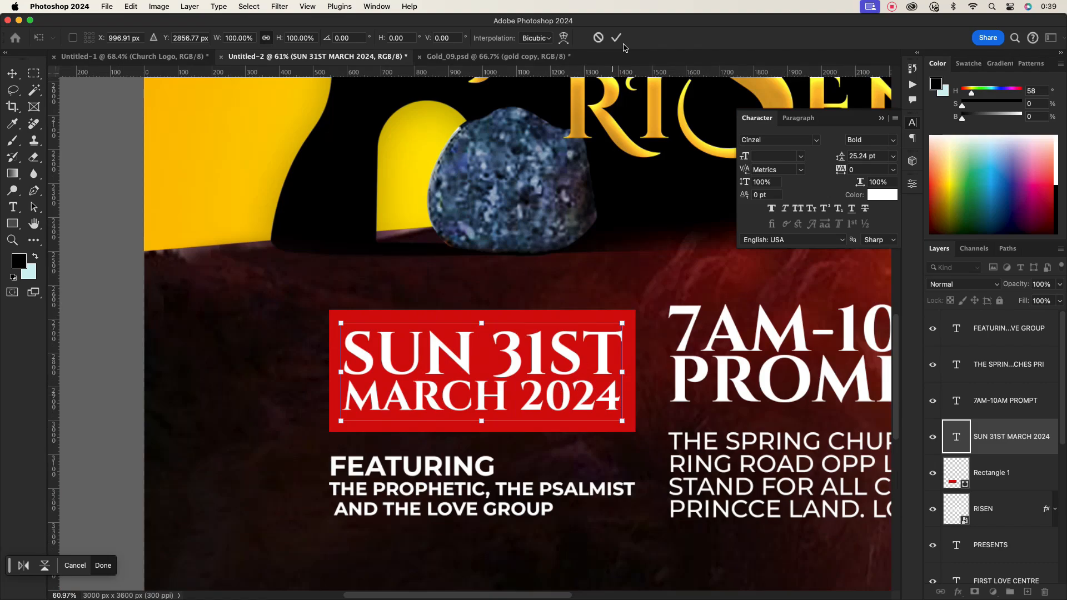
click(619, 40)
click(579, 428)
drag(479, 433, 481, 401)
click(616, 37)
- Nudge the date text up and move the featuring text closer beneath the rectangle
drag(532, 361, 532, 349)
click(466, 474)
drag(467, 473, 465, 436)
click(638, 508)
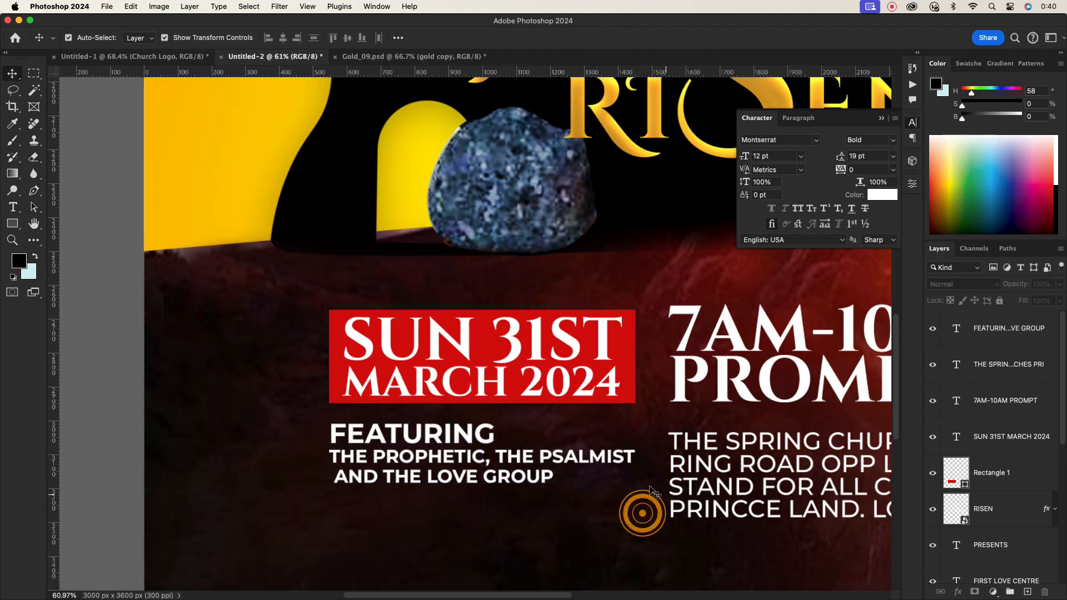
- Duplicate the red rectangle and place the copy behind the time text
drag(631, 345, 927, 353)
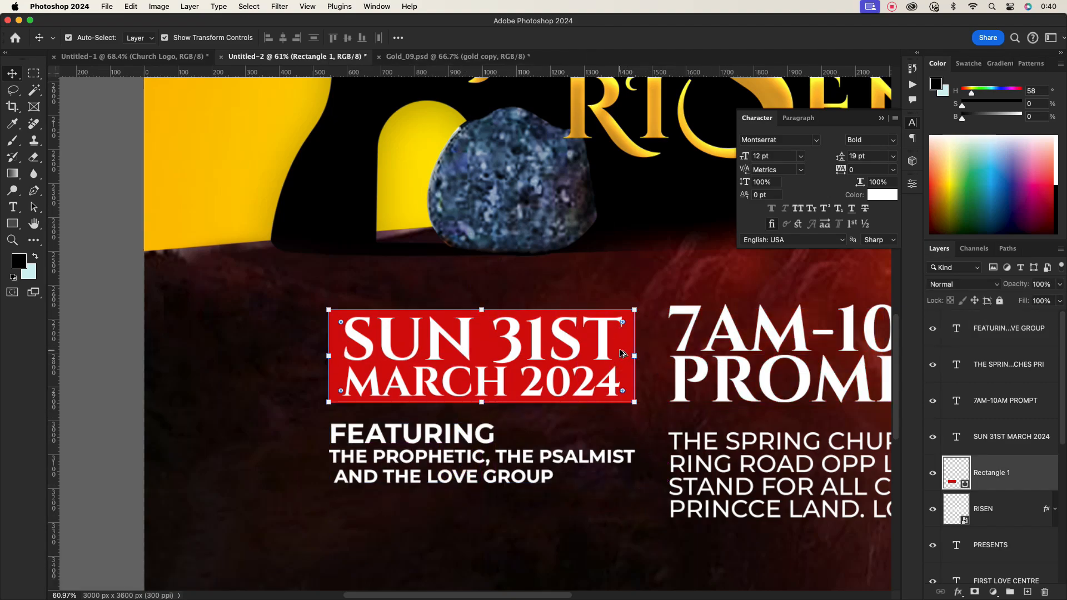
drag(620, 351, 786, 353)
key(super+z)
click(631, 339)
drag(631, 338, 814, 327)
scroll(749, 376, down, 10)
scroll(749, 378, right, 5)
mouse_move(699, 372)
mouse_down()
mouse_move(713, 372)
mouse_move(702, 389)
mouse_up()
key(Return)
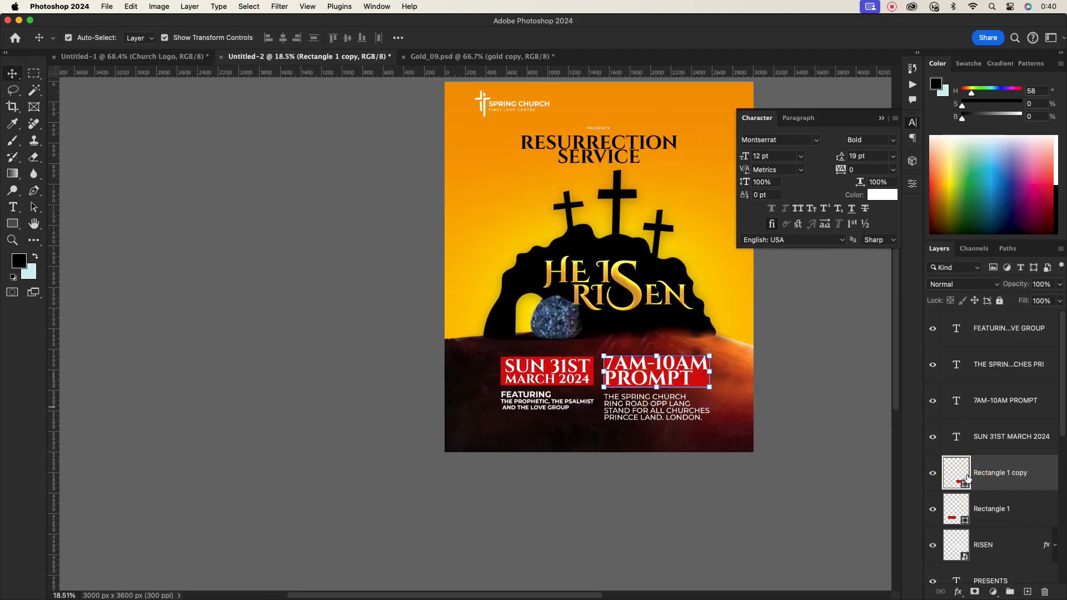
- Change the copied rectangle's fill colour to orange
double_click(965, 485)
click(715, 103)
click(921, 295)
click(790, 423)
- Scale the time text down to fit inside the orange rectangle
scroll(673, 378, up, 8)
click(652, 353)
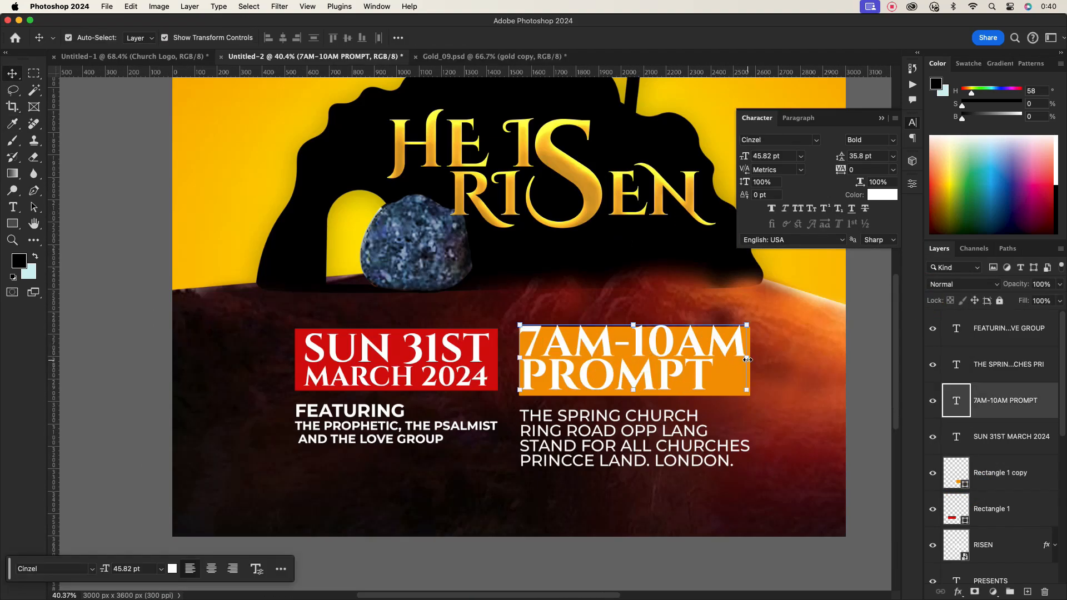
drag(746, 359, 714, 361)
click(615, 38)
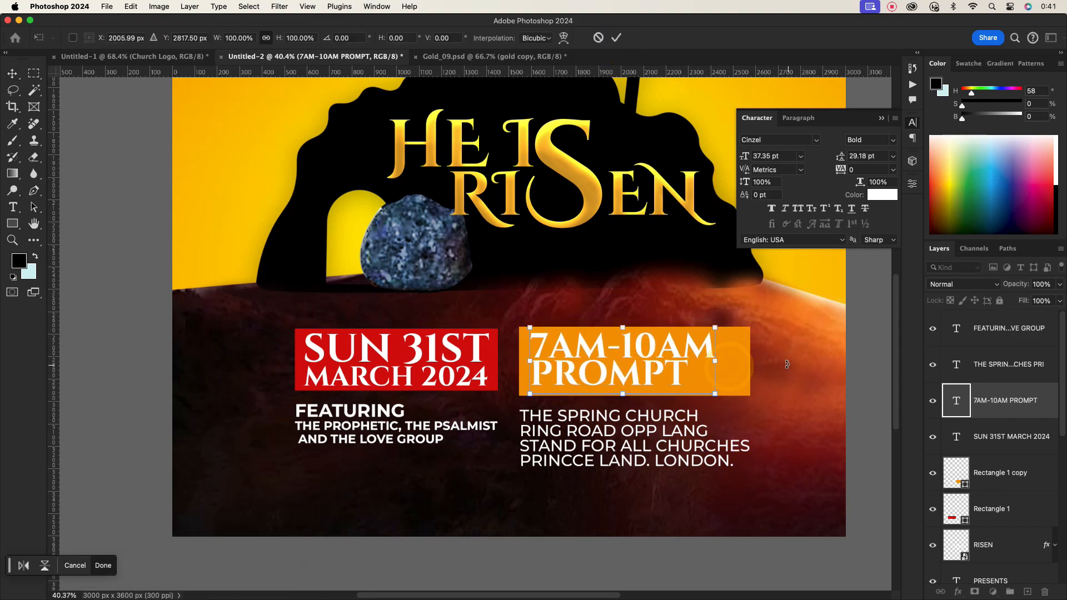
- Resize the orange rectangle's width and height to fit tightly around the time text
click(738, 364)
drag(751, 361, 723, 362)
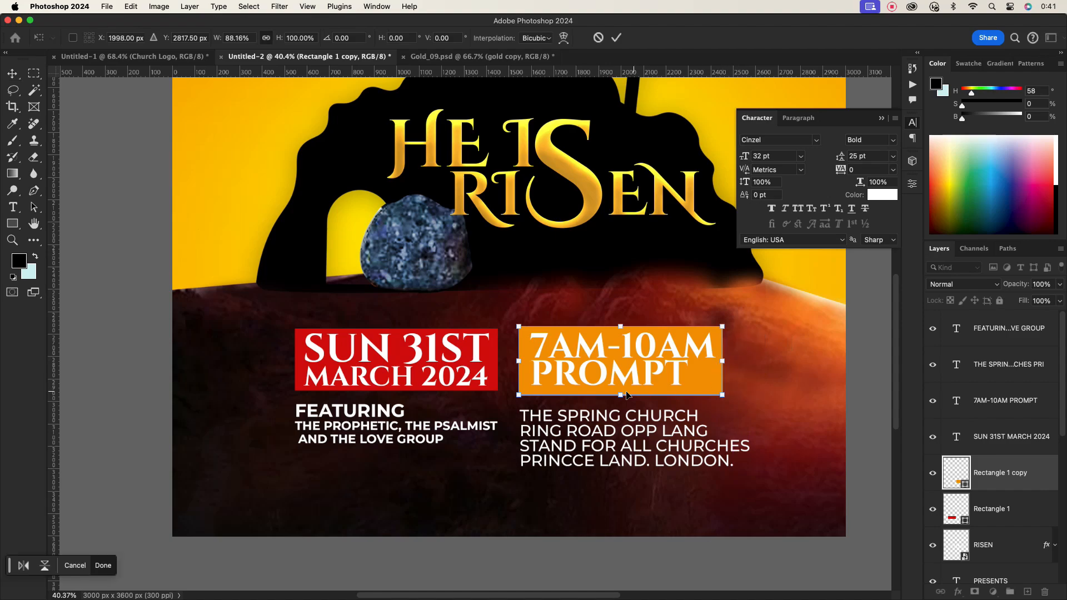
drag(616, 395, 617, 390)
click(616, 38)
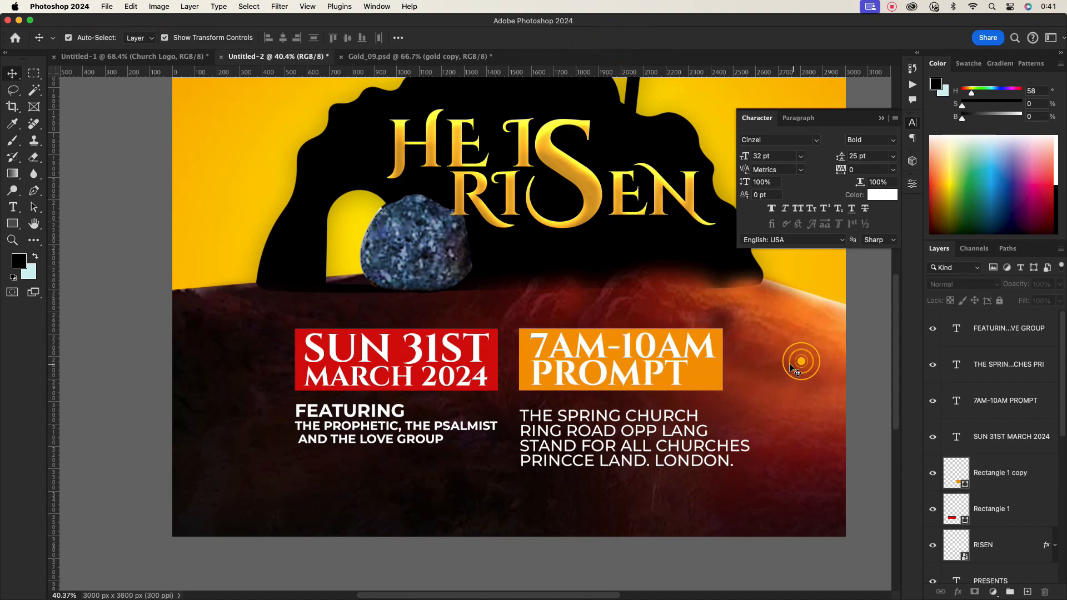
scroll(782, 368, down, 3)
click(705, 367)
click(884, 195)
click(702, 202)
click(919, 296)
click(830, 411)
scroll(717, 409, up, 2)
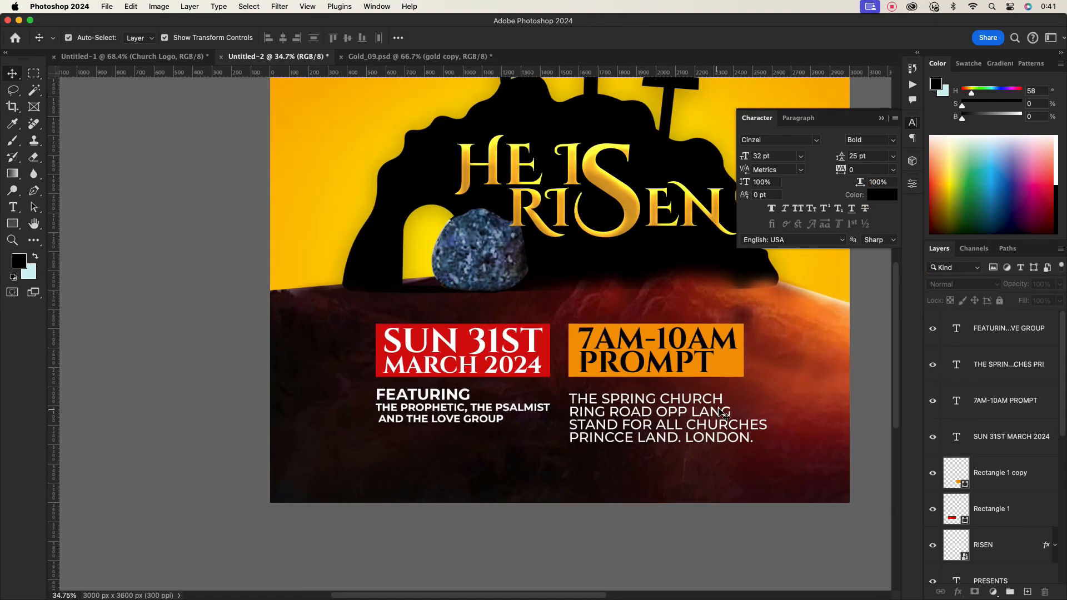
click(624, 418)
click(891, 141)
click(867, 175)
click(804, 409)
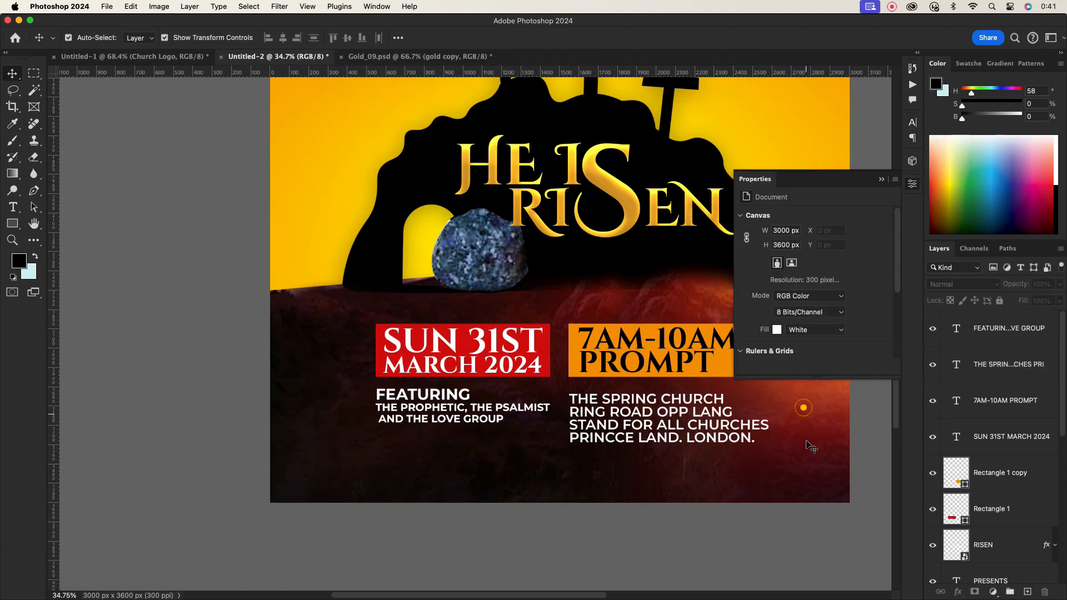
- Add a new text line reading FOR MORE INFO CALL below the featuring text
click(882, 181)
key(t)
click(393, 469)
text(E INFO CALL)
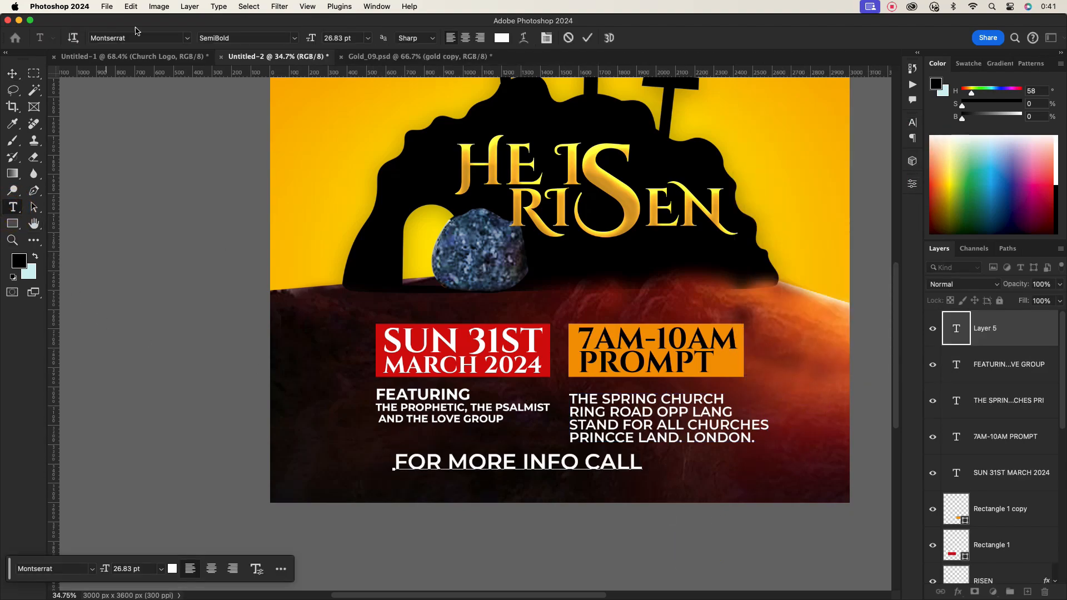
click(587, 37)
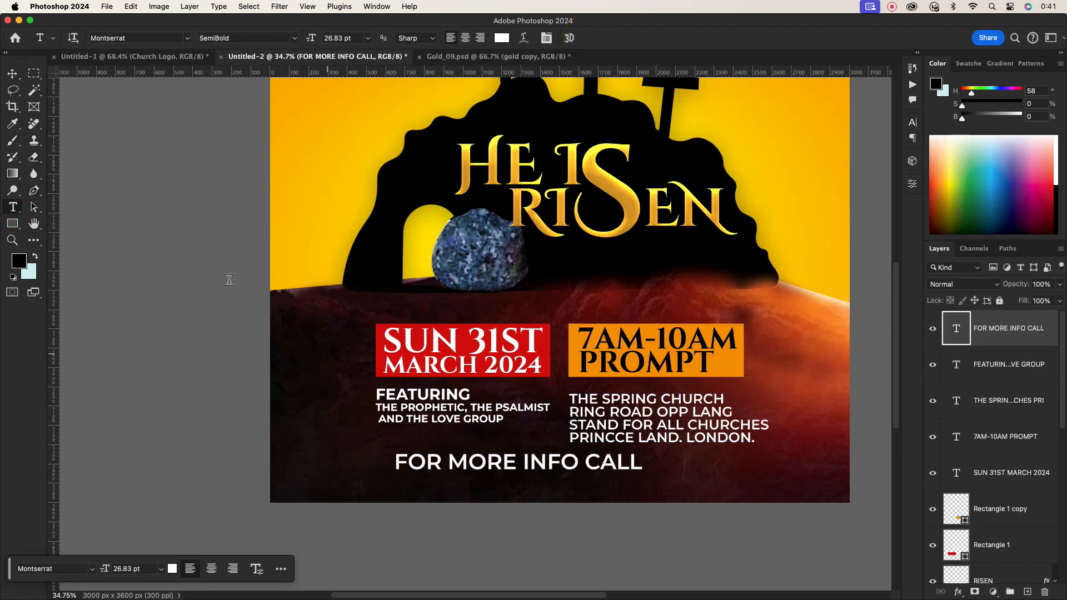
- Move the FOR MORE INFO CALL text up beneath the featuring lines
click(8, 77)
drag(641, 466, 466, 447)
click(615, 38)
- Draw a red rectangle about 484 x 77 px and place it behind the FOR MORE INFO CALL text
click(12, 222)
double_click(966, 341)
click(547, 353)
click(923, 296)
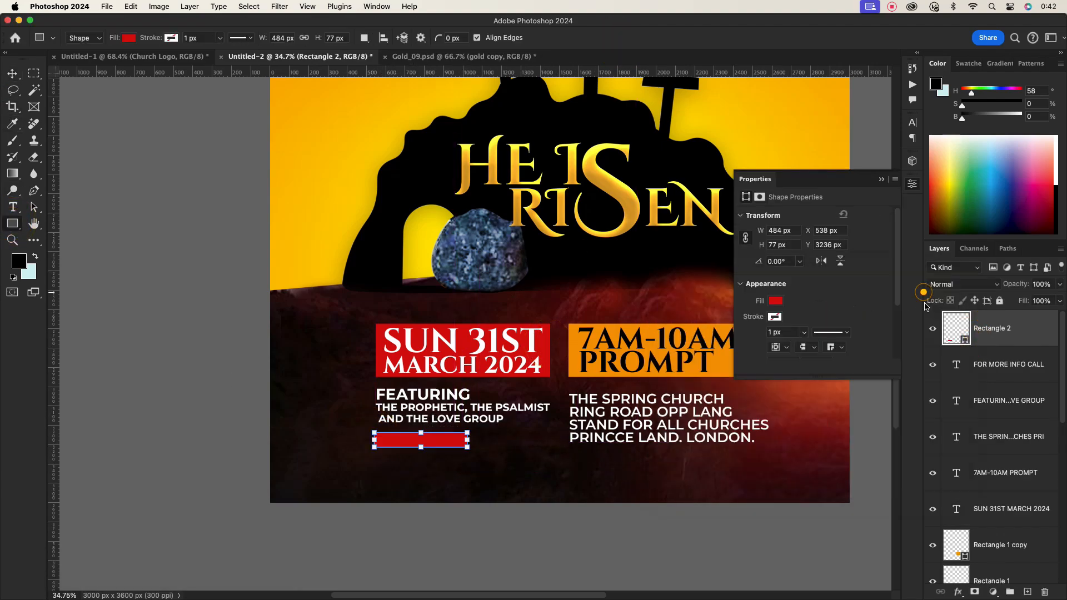
drag(992, 331, 992, 375)
click(17, 77)
click(416, 474)
scroll(402, 453, up, 8)
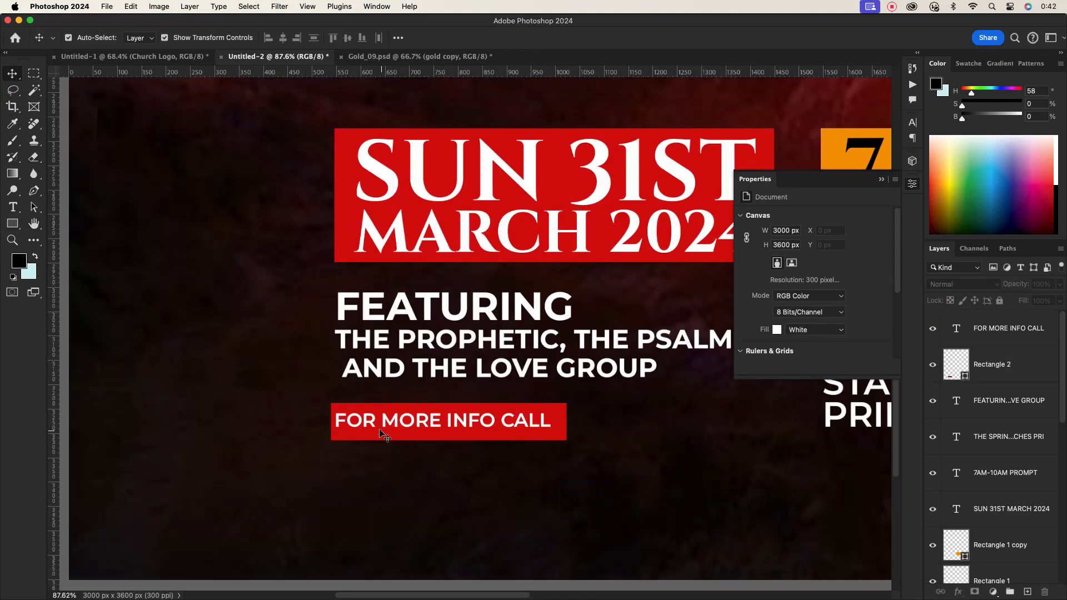
- Nudge the FOR MORE INFO CALL text to sit centred inside the red rectangle
click(371, 427)
double_click(400, 420)
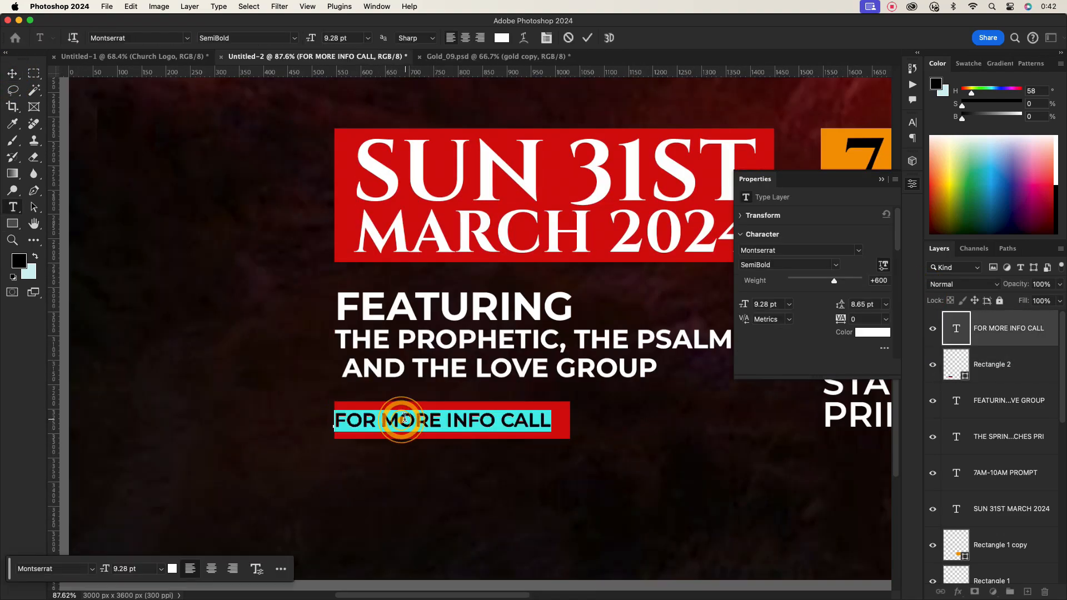
drag(424, 417, 432, 416)
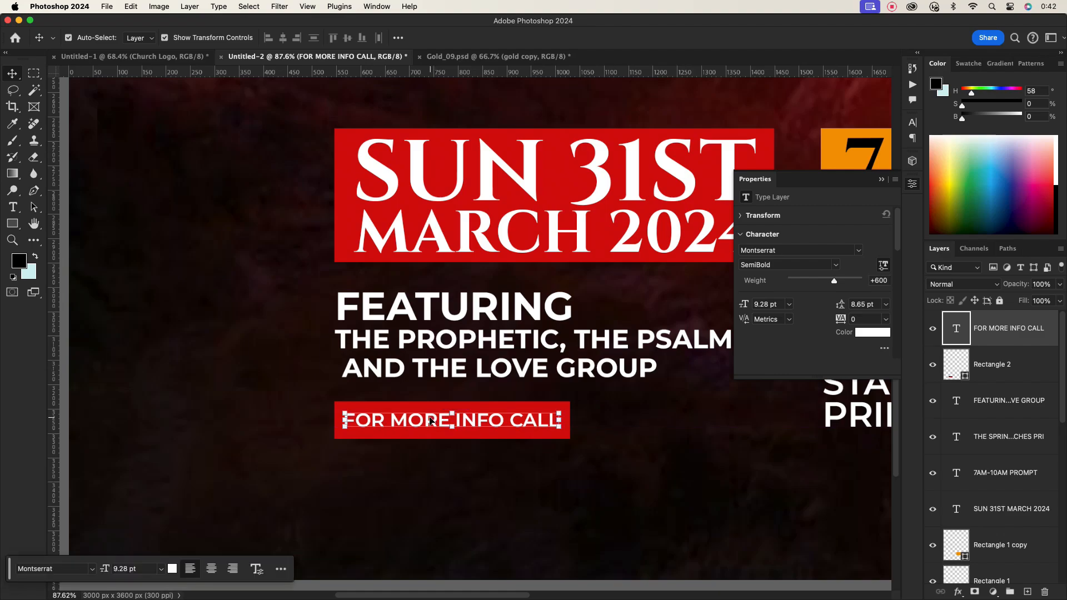
- Remove the leading space before AND THE LOVE GROUP in the featuring text
double_click(401, 363)
click(345, 372)
key(BackSpace)
click(587, 38)
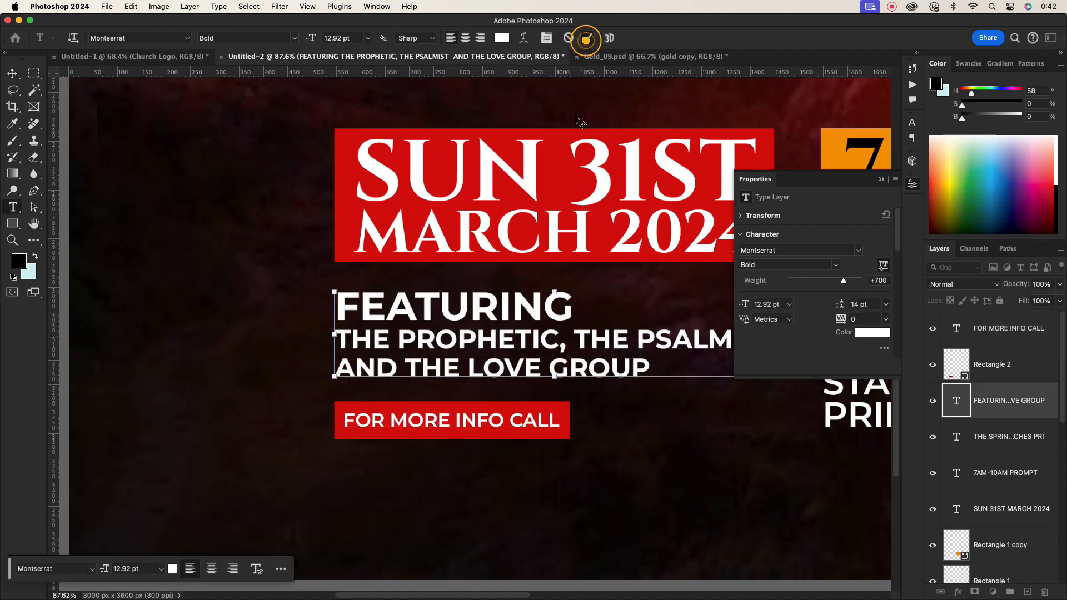
- Duplicate the FOR MORE INFO CALL text below itself and replace its words with the contact phone number
click(504, 460)
scroll(504, 460, down, 3)
click(482, 428)
alt+drag(481, 427, 481, 463)
double_click(480, 464)
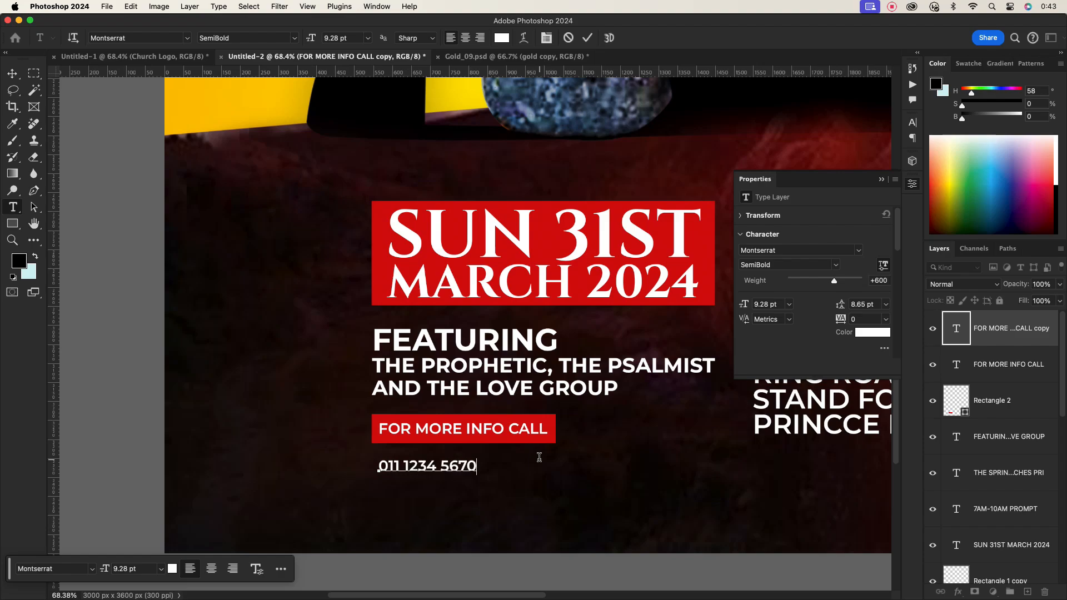
click(586, 39)
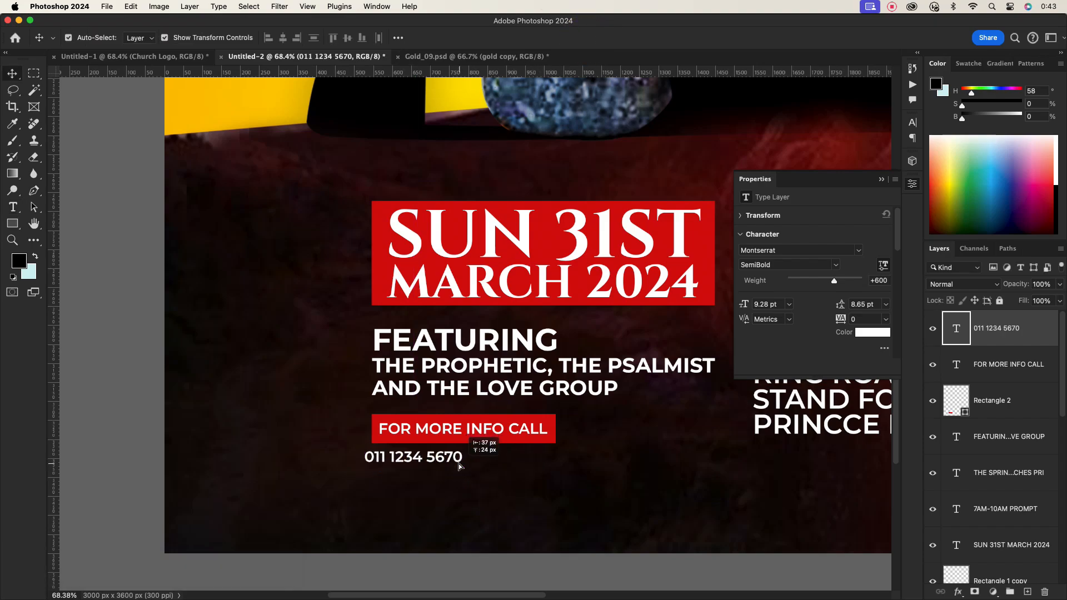
- Enlarge the phone number text and correct its final digit
drag(477, 471, 576, 472)
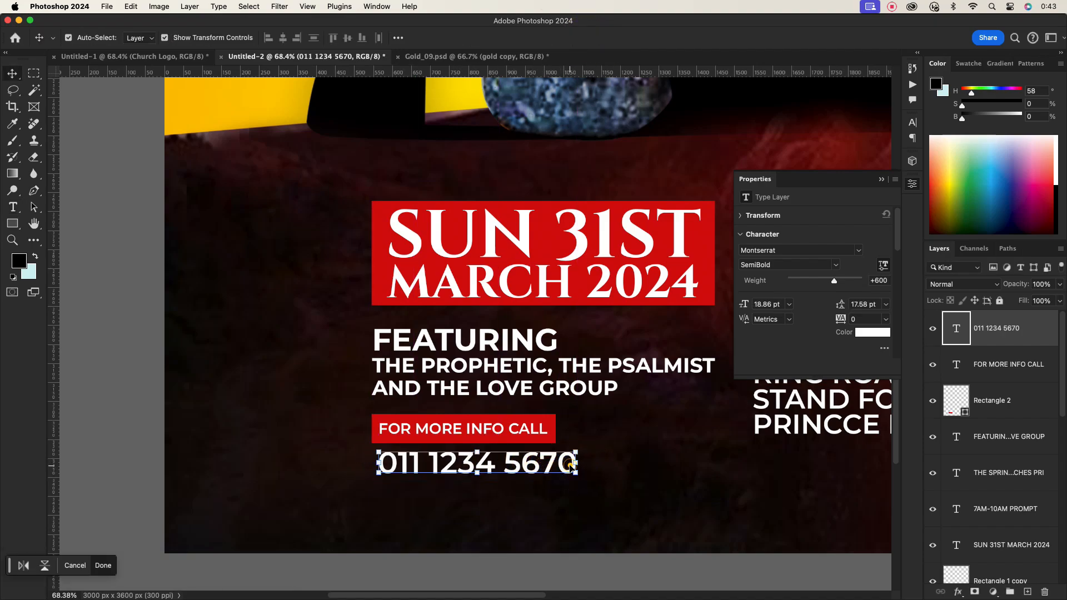
click(613, 38)
double_click(547, 468)
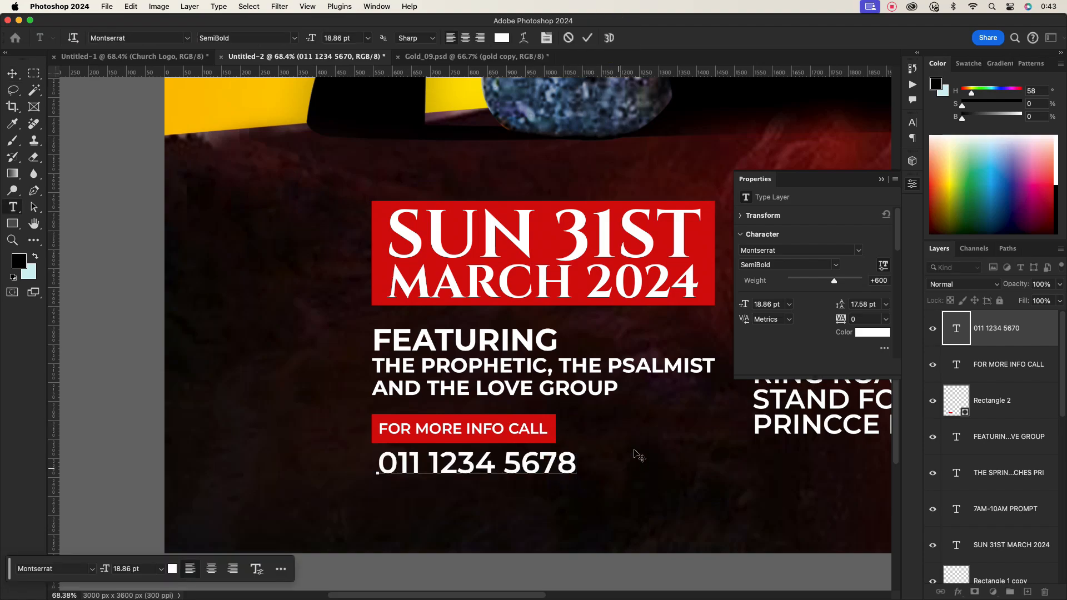
click(634, 453)
- Nudge the phone number and the address text block slightly downward
scroll(528, 444, down, 10)
click(584, 476)
scroll(539, 463, up, 2)
drag(492, 438, 488, 442)
scroll(529, 461, down, 3)
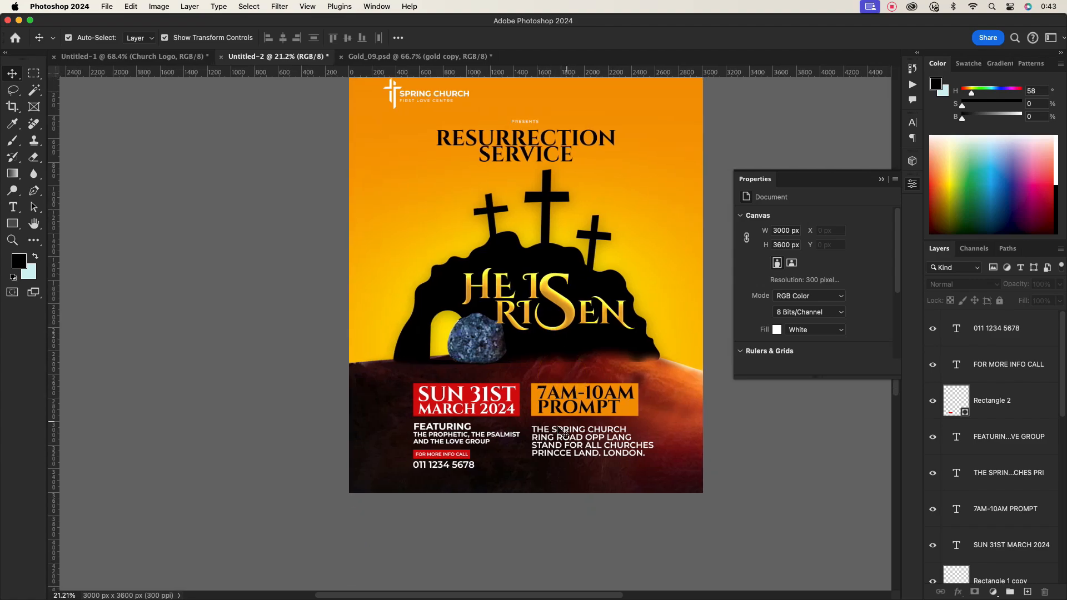
scroll(561, 432, up, 4)
scroll(560, 356, down, 2)
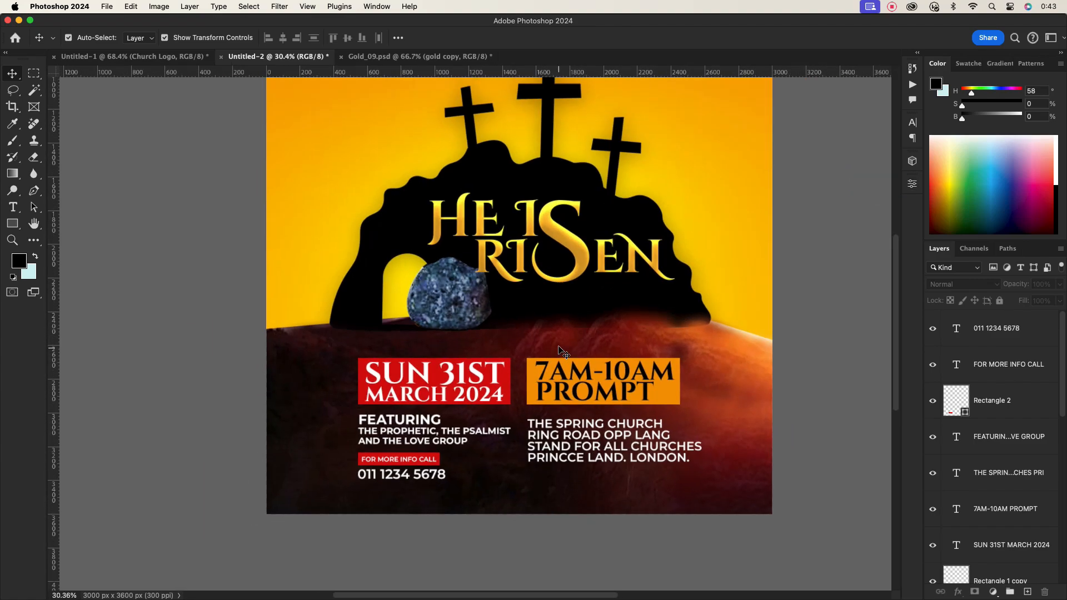
scroll(561, 350, up, 2)
drag(543, 323, 546, 349)
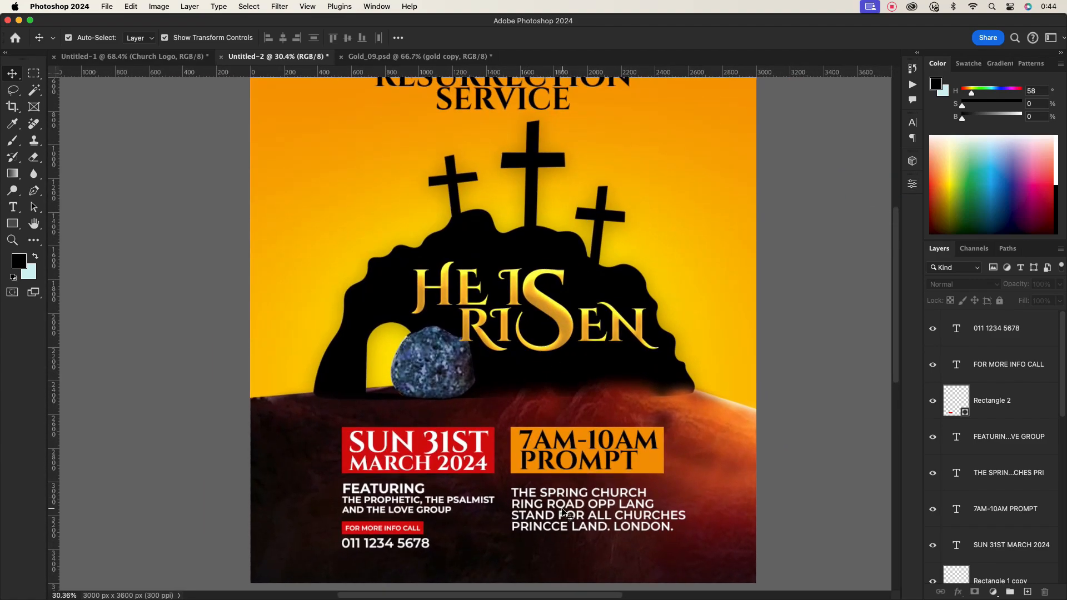
drag(564, 512, 564, 526)
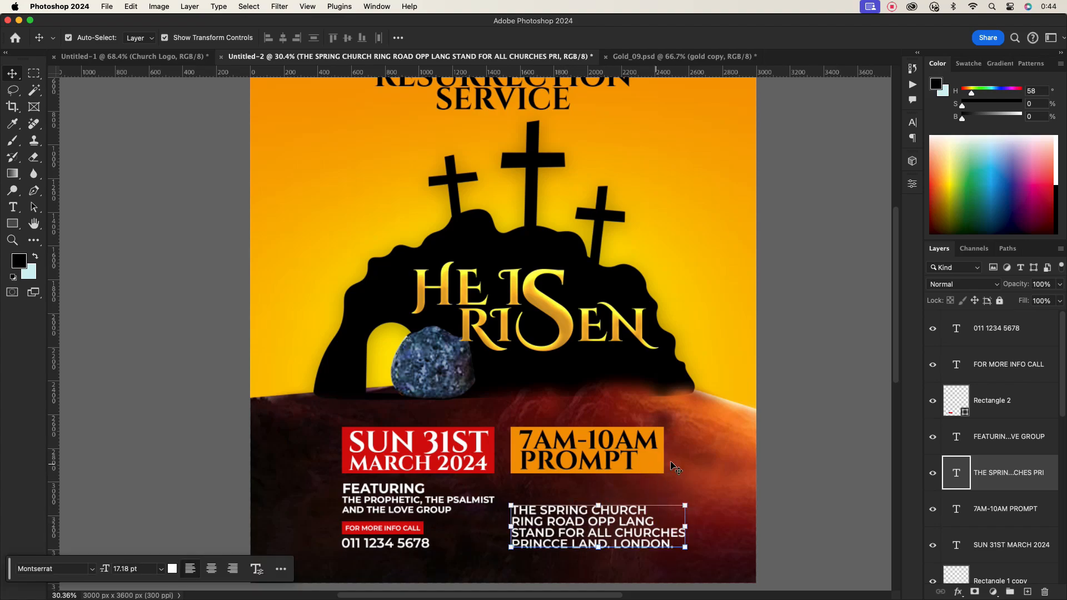
- Duplicate the FOR MORE INFO CALL label with its red rectangle and place the copy above the address
click(413, 528)
scroll(417, 528, up, 10)
drag(388, 462, 866, 325)
scroll(652, 428, down, 5)
scroll(608, 410, up, 2)
scroll(865, 325, down, 5)
scroll(535, 411, right, 5)
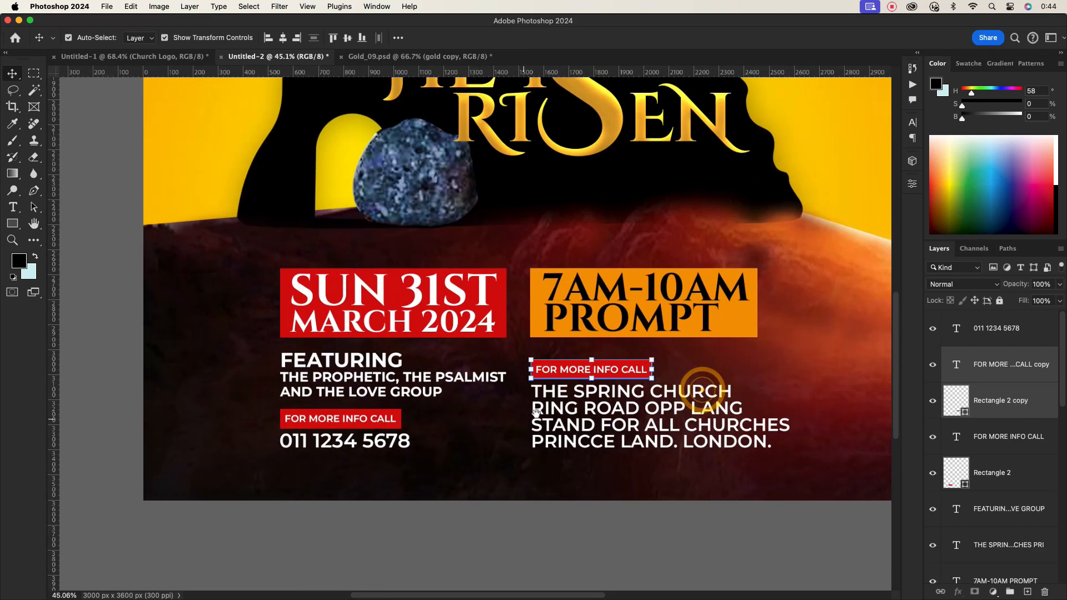
- Change the copied label's text to VENUE: and shrink its red rectangle to about 207 px wide
double_click(577, 371)
text(VENUE:)
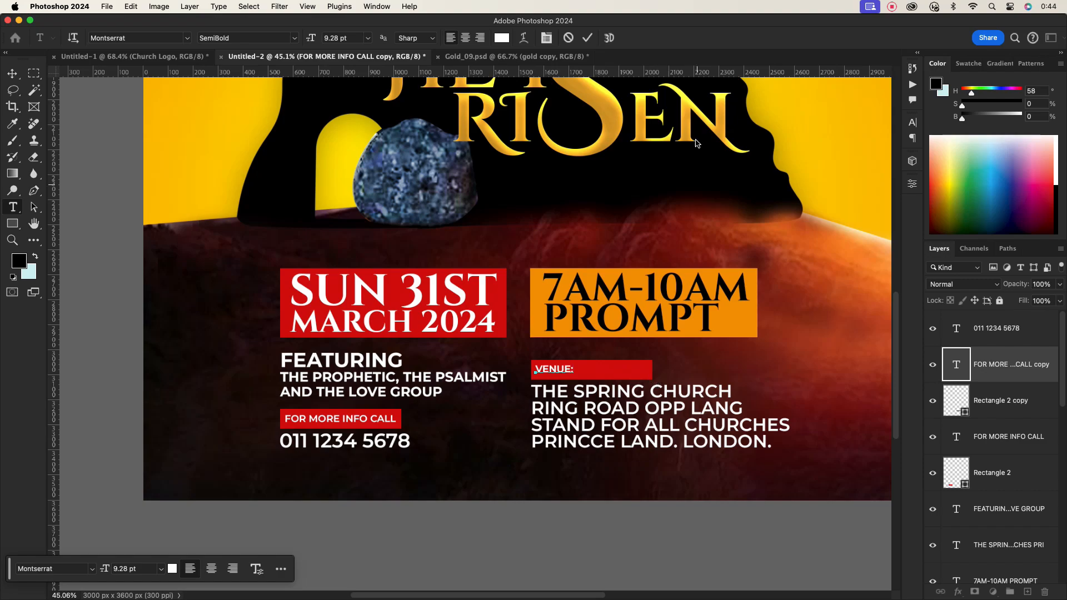
key(Escape)
key(v)
click(638, 369)
drag(652, 370, 588, 369)
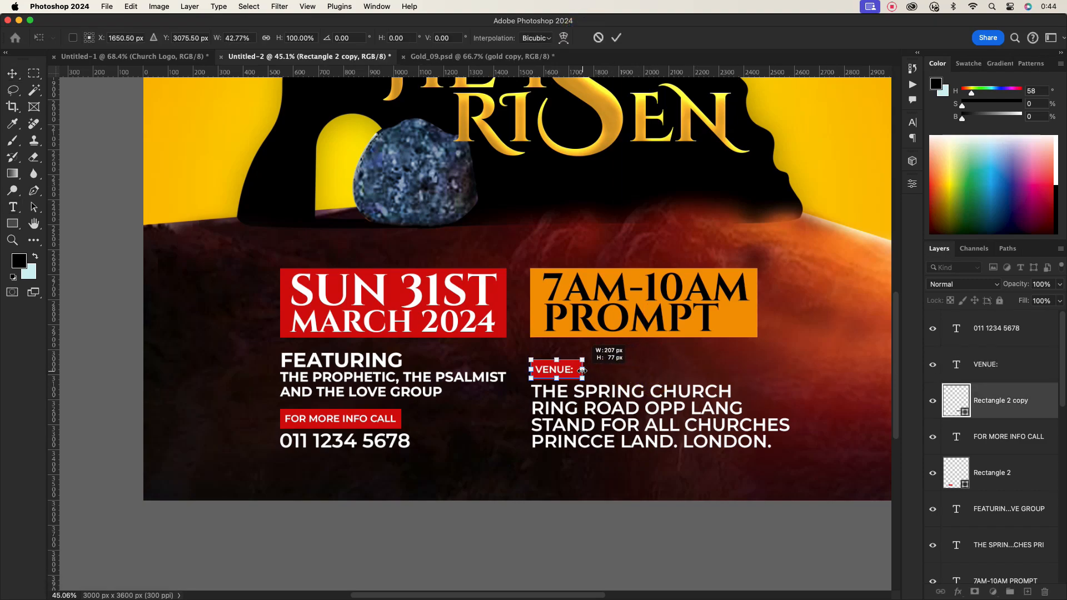
key(Return)
- Set the tracking of the VENUE: label to 100
click(912, 122)
click(893, 168)
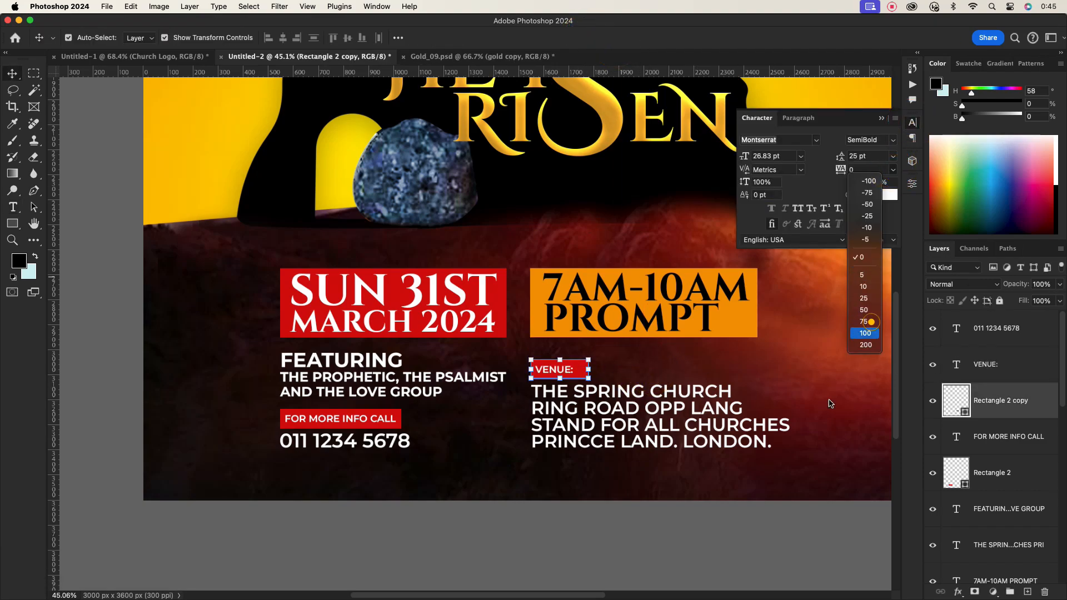
click(865, 333)
click(554, 370)
click(893, 169)
click(865, 333)
click(528, 525)
key(super+minus)
key(super+minus)
key(super+minus)
key(super+minus)
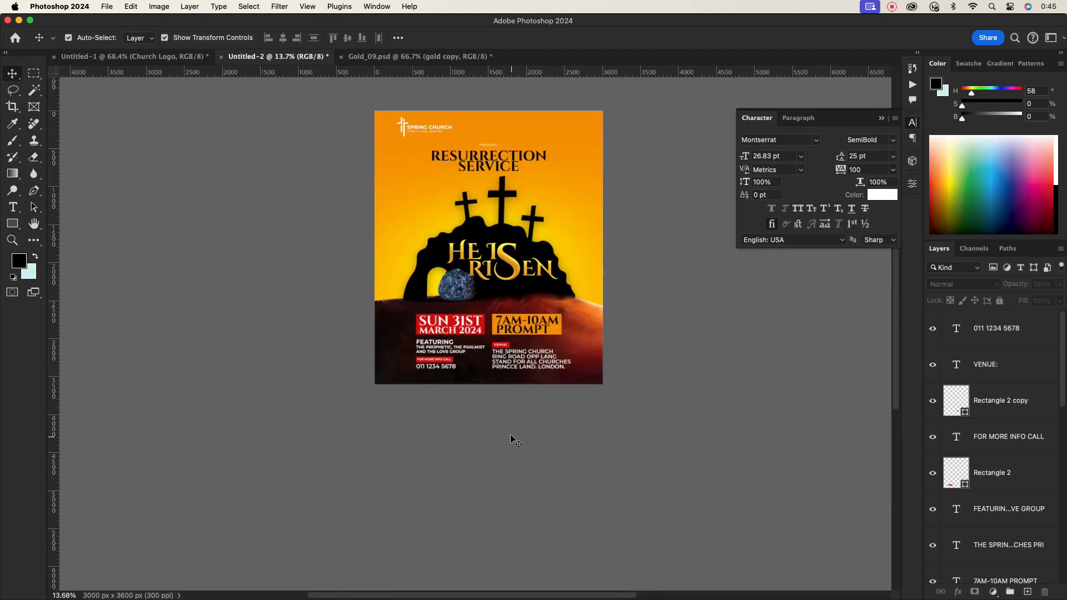
- Shift the church logo and the RESURRECTION SERVICE title slightly downward
scroll(511, 436, up, 5)
scroll(522, 427, down, 2)
scroll(506, 272, up, 5)
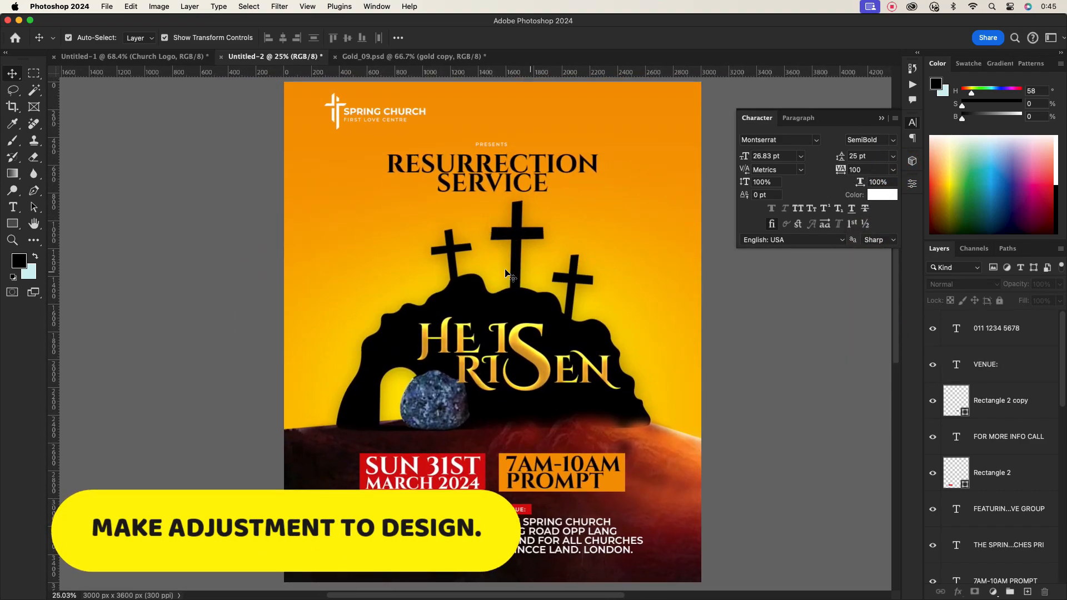
scroll(481, 192, down, 1)
click(385, 123)
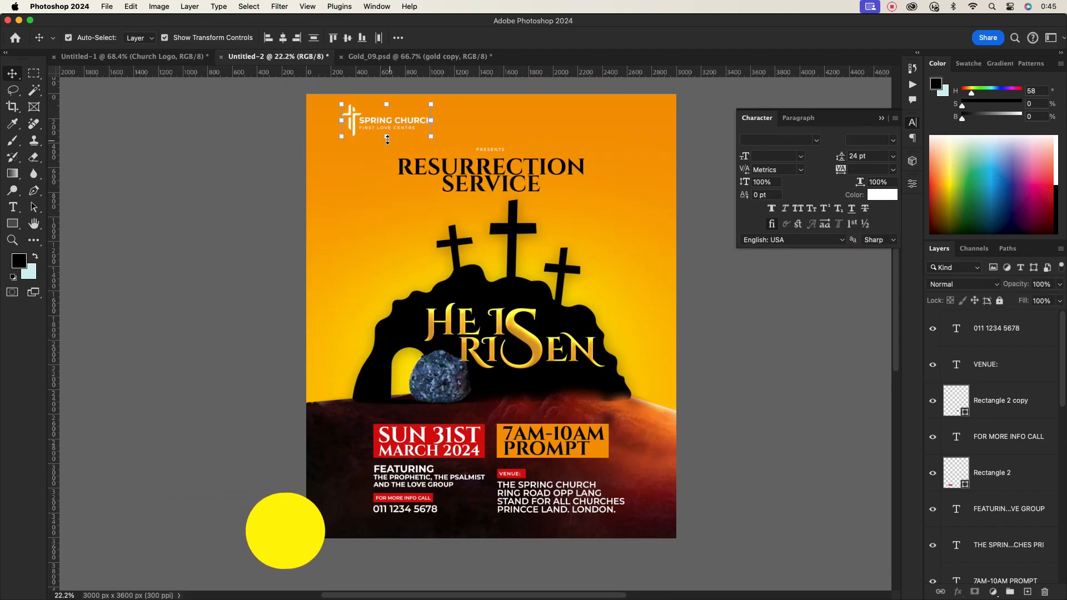
drag(381, 121, 378, 133)
click(517, 172)
drag(488, 140, 493, 178)
drag(488, 175, 488, 180)
click(624, 231)
drag(327, 113, 364, 134)
click(740, 343)
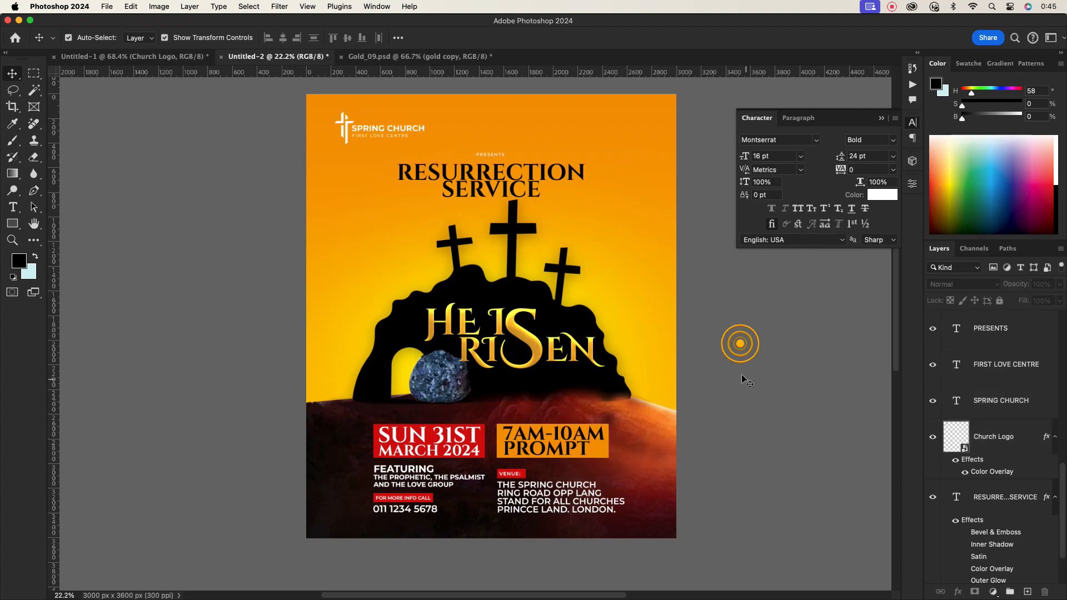
- Select all the text and label layers and group them together
click(881, 120)
scroll(1027, 384, down, 3)
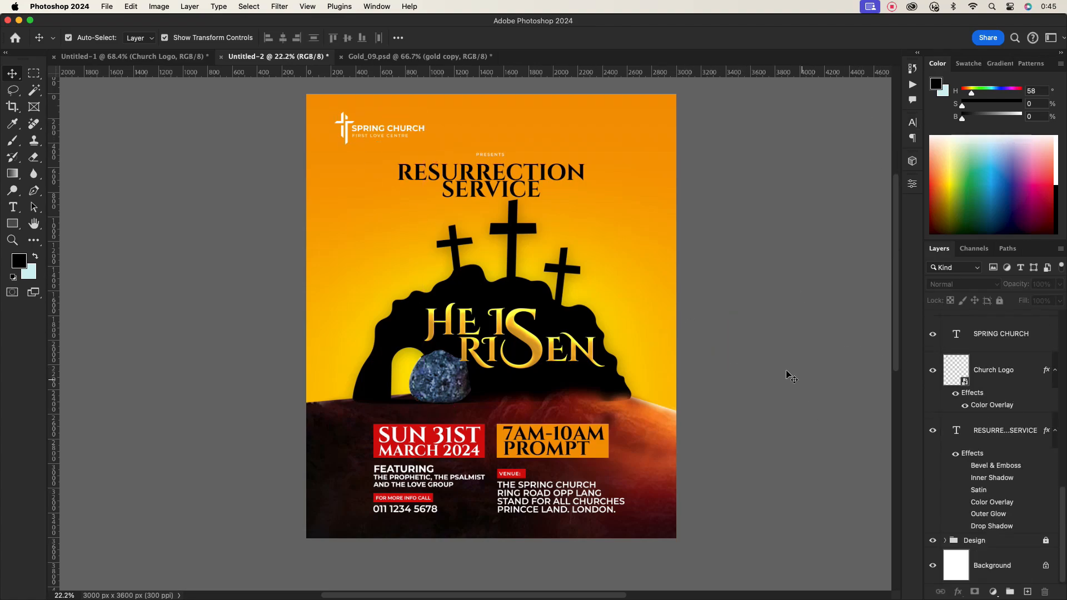
scroll(1024, 367, up, 3)
scroll(1028, 428, down, 3)
click(1054, 430)
click(1000, 518)
scroll(1004, 357, up, 5)
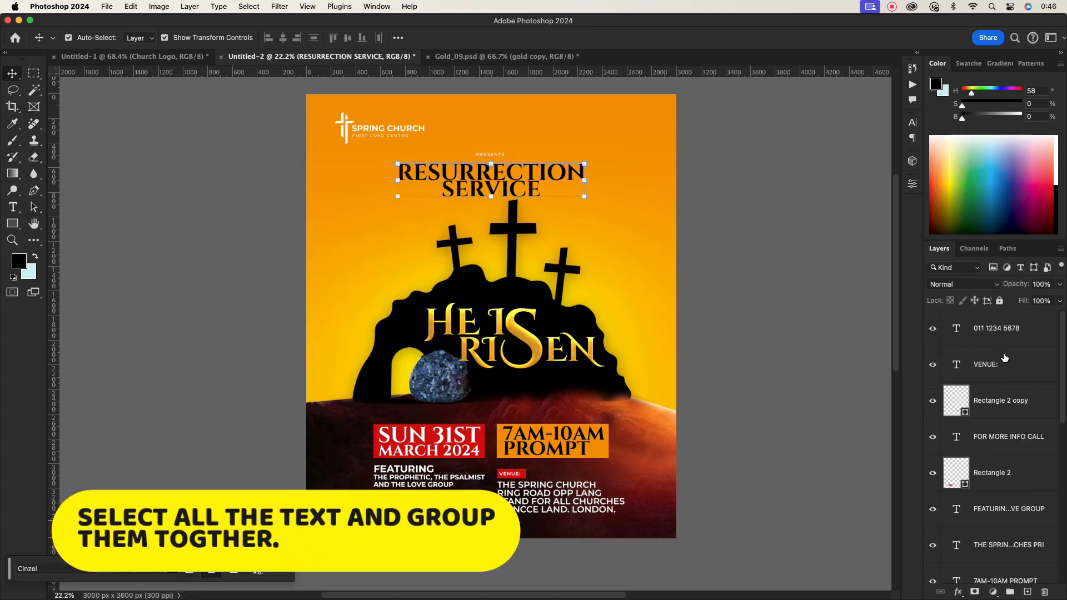
shift+click(1004, 357)
key(super+g)
- Rename the layer groups DESIGN and TEXT
double_click(973, 331)
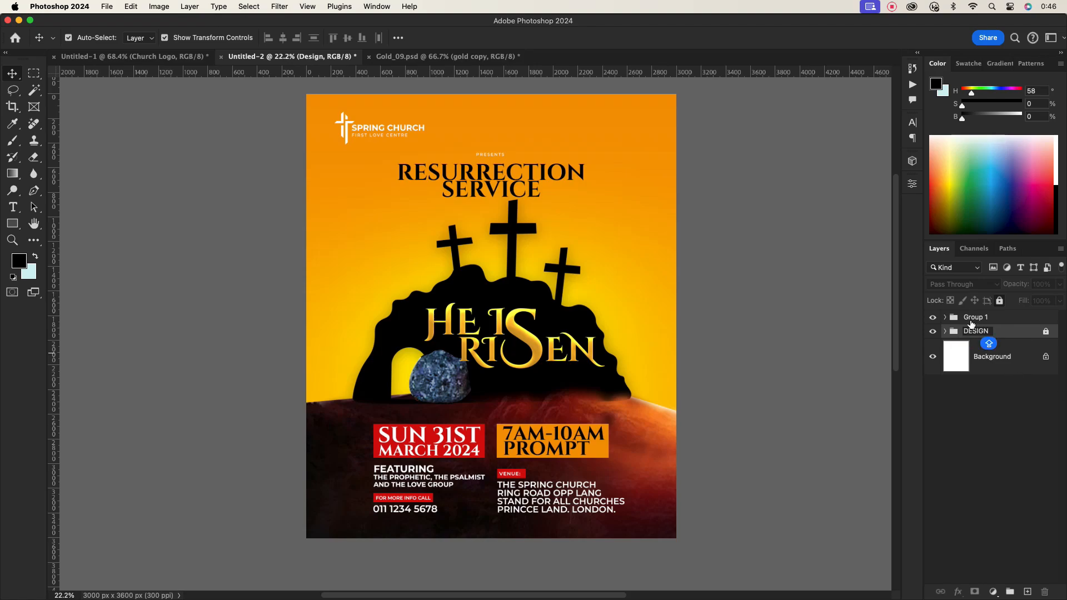
key(shift+Tab)
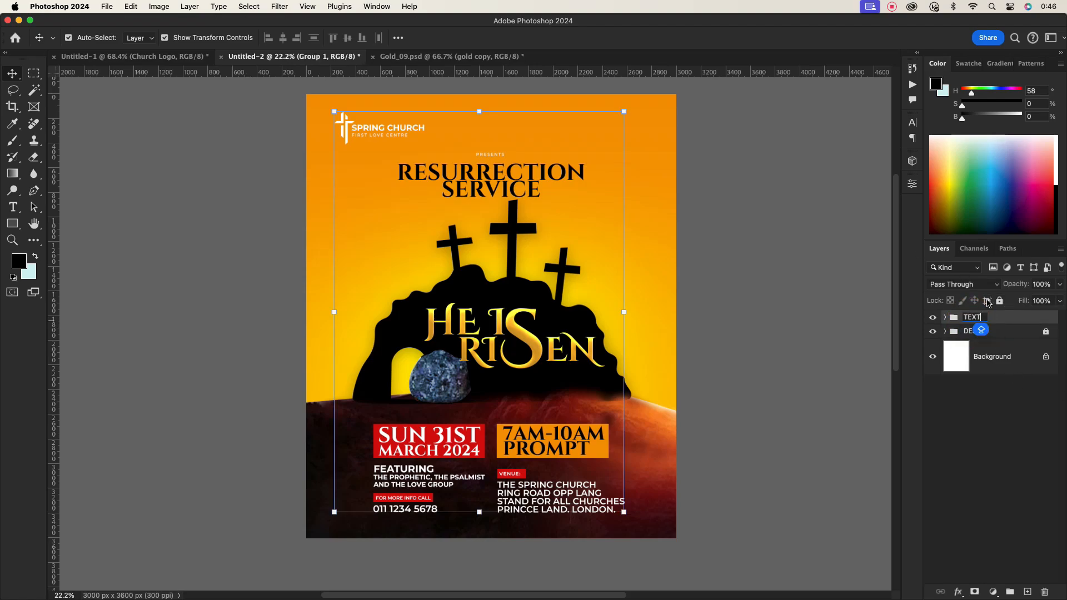
click(989, 303)
click(775, 353)
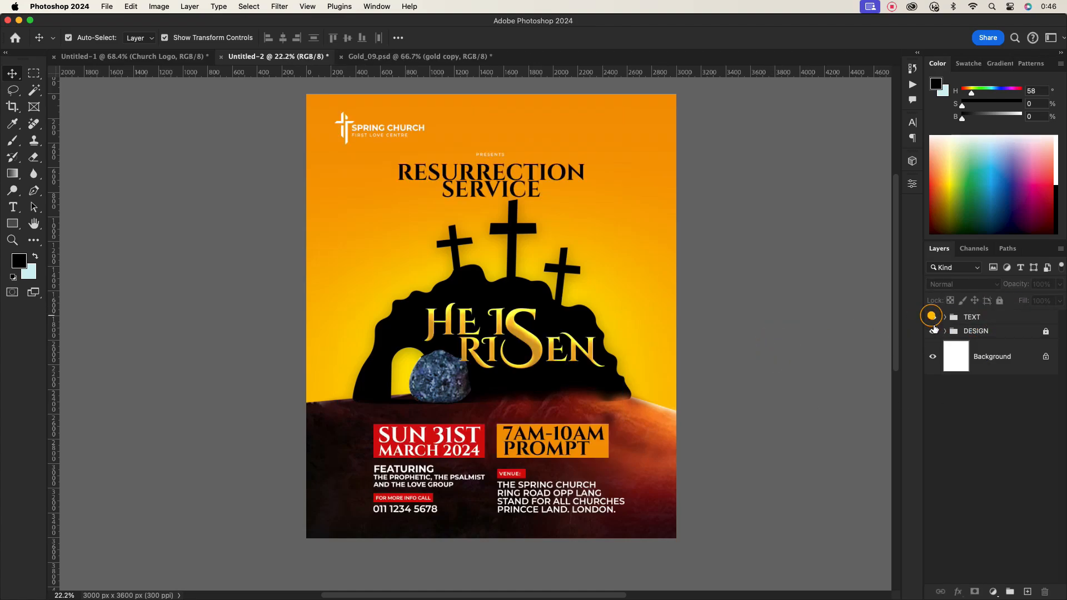
- Unlock the DESIGN group and add a new empty layer above the Stone layer
click(945, 332)
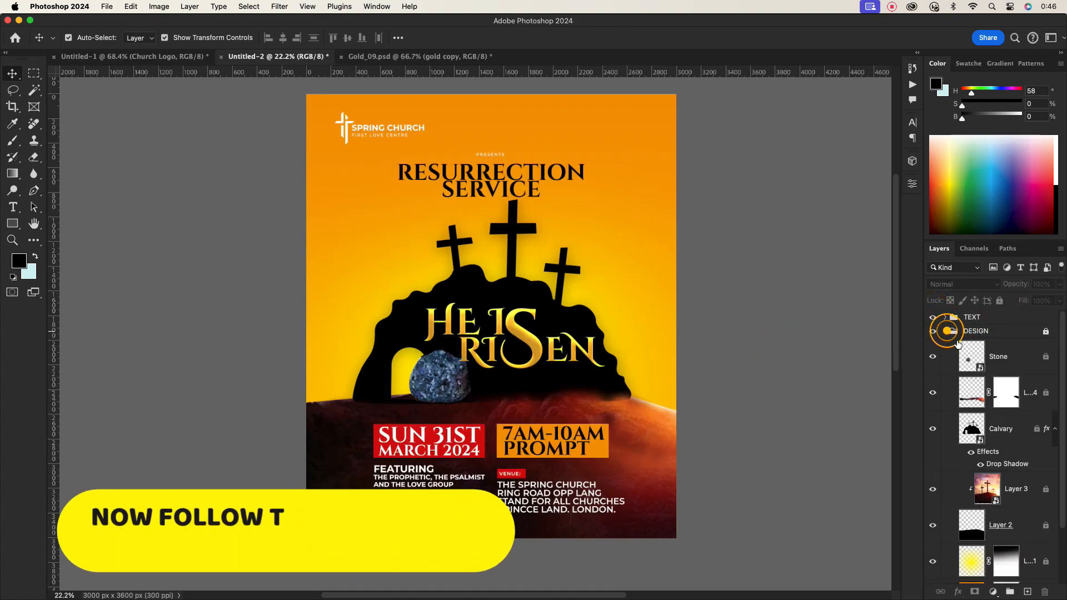
click(1008, 352)
click(1047, 331)
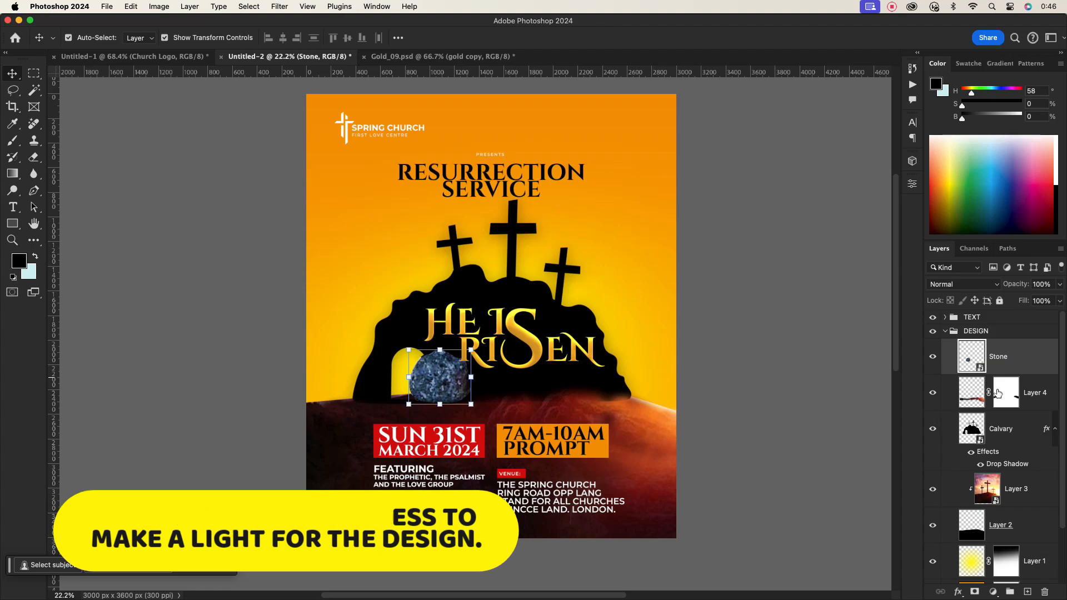
click(1027, 590)
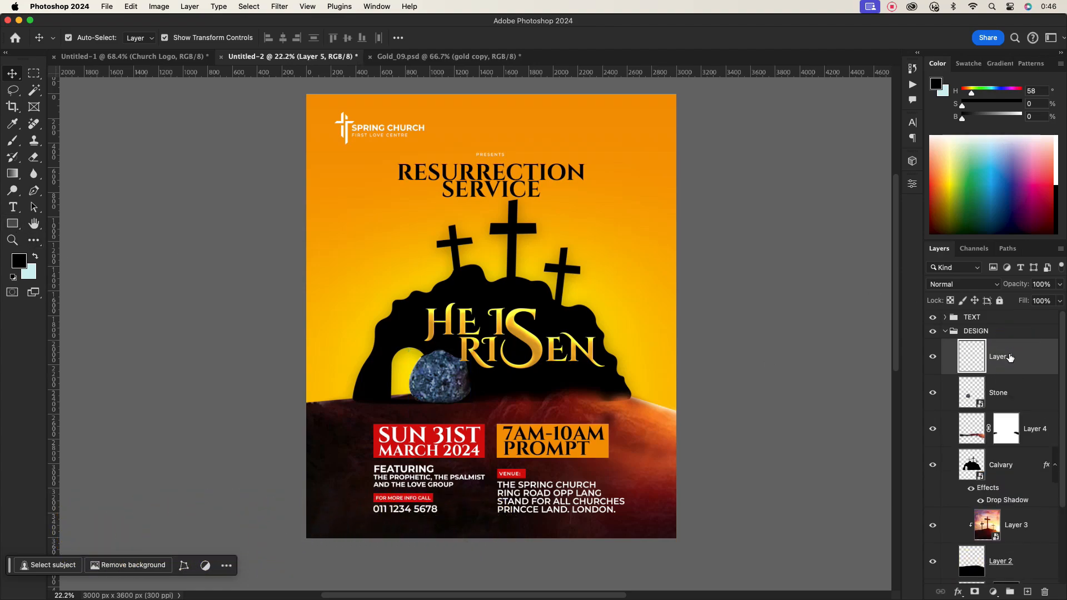
- Switch to the Brush tool and set the foreground colour to a bright orange
click(15, 223)
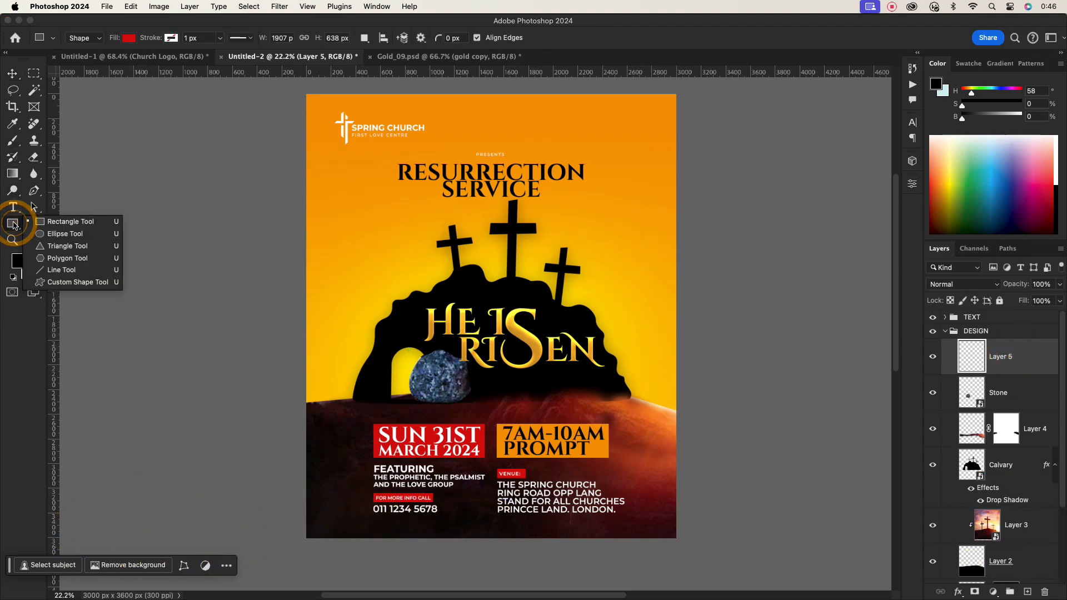
click(14, 143)
click(16, 263)
key(Caps_Lock)
drag(819, 421, 825, 435)
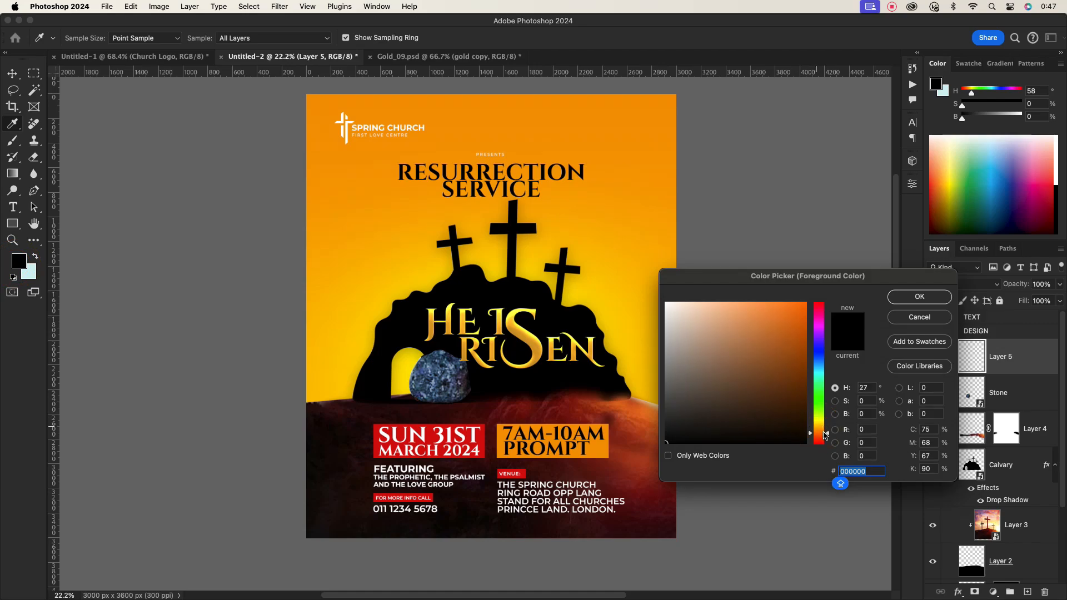
click(804, 303)
click(920, 296)
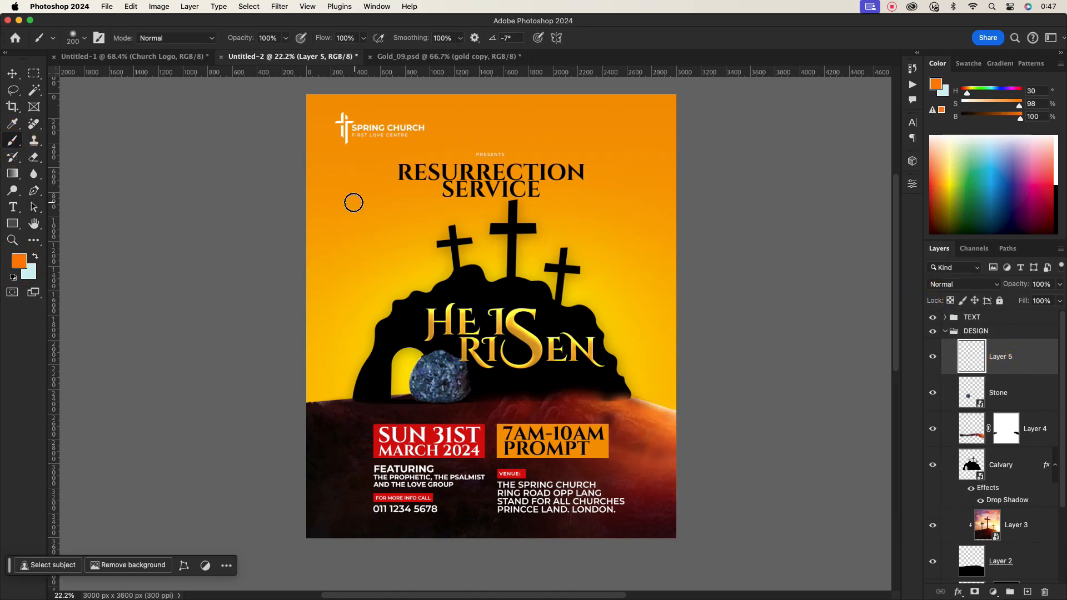
- Enlarge the brush to about 1400 px and dab a soft orange glow over the centre of the HE IS RISEN headline
key(bracketright)
key(bracketright)
key(bracketright)
key(bracketright)
key(bracketright)
key(bracketright)
key(bracketright)
key(bracketright)
key(bracketright)
key(bracketright)
click(489, 326)
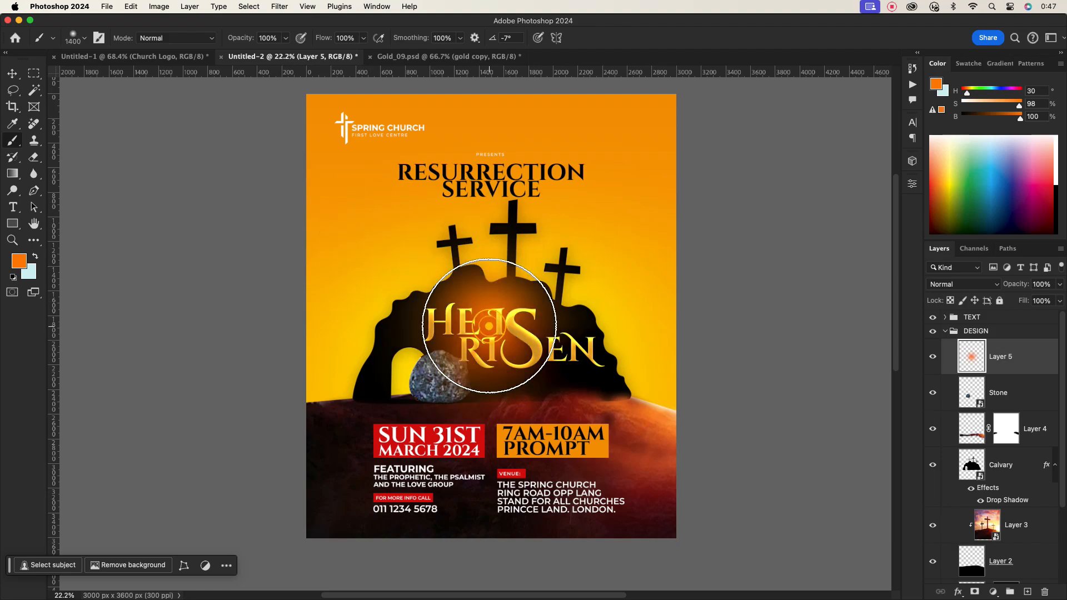
- Set the foreground colour to yellow, reduce the brush size, and dab a smaller yellow glow at the same centre
click(19, 259)
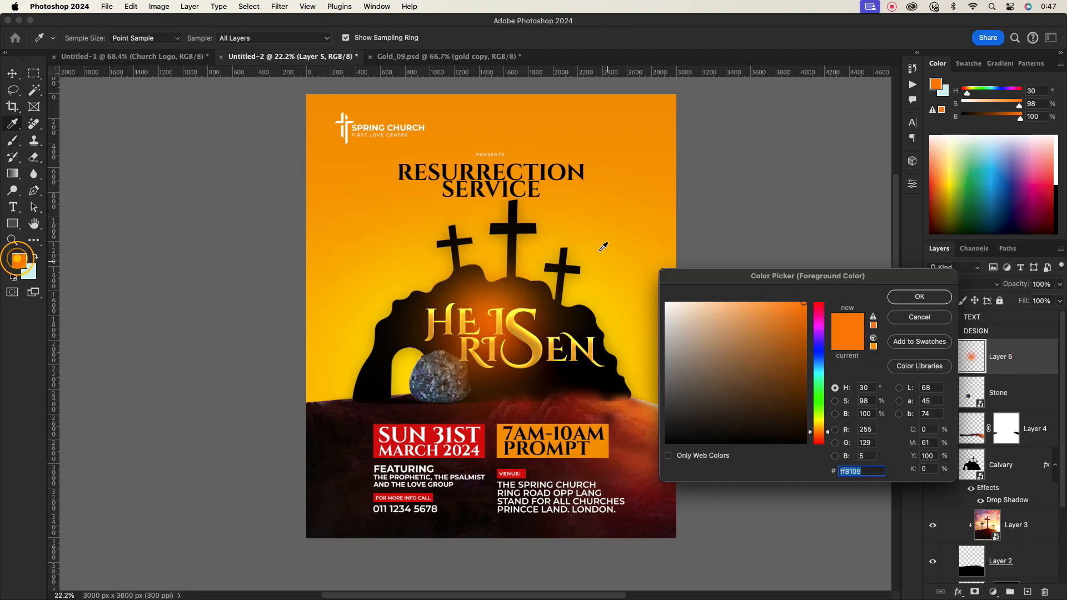
drag(822, 429, 822, 420)
click(919, 297)
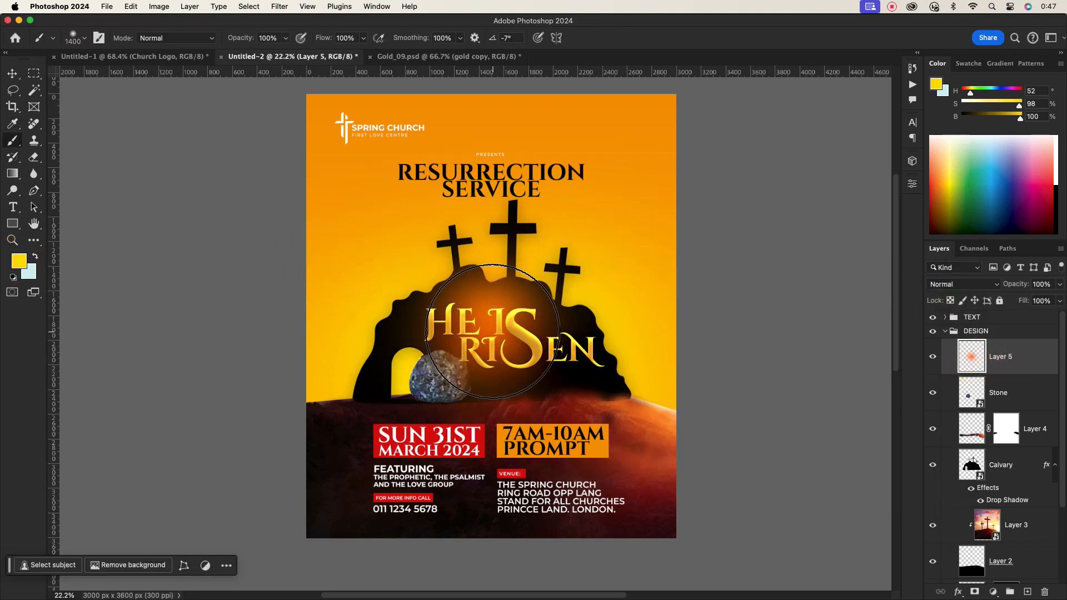
key(bracketleft)
key(bracketleft)
key(bracketleft)
key(bracketleft)
key(bracketleft)
key(bracketleft)
key(bracketleft)
key(bracketleft)
key(bracketleft)
key(bracketleft)
click(490, 325)
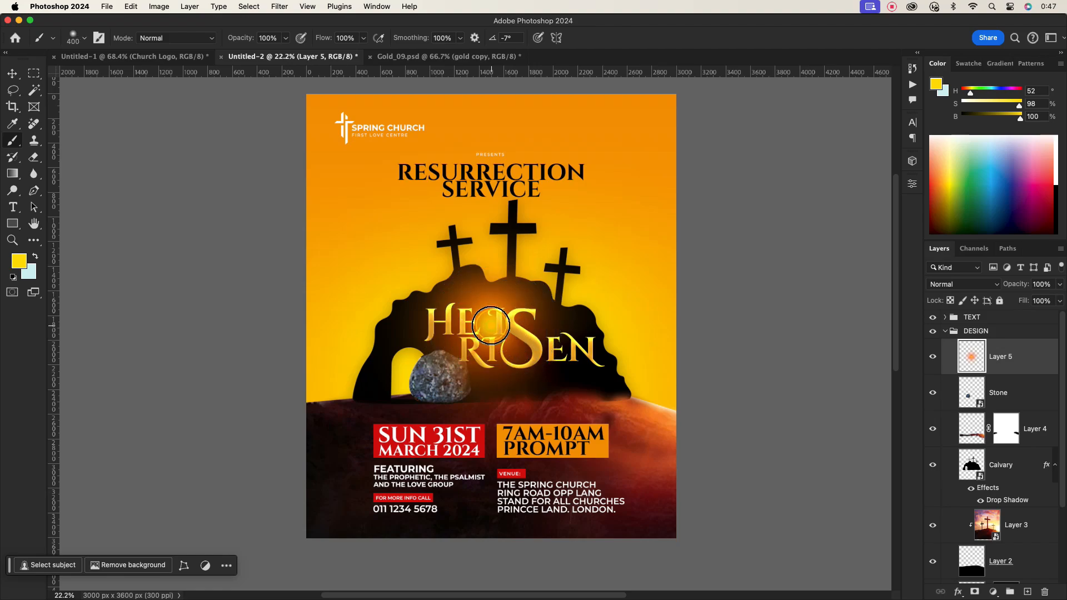
click(491, 325)
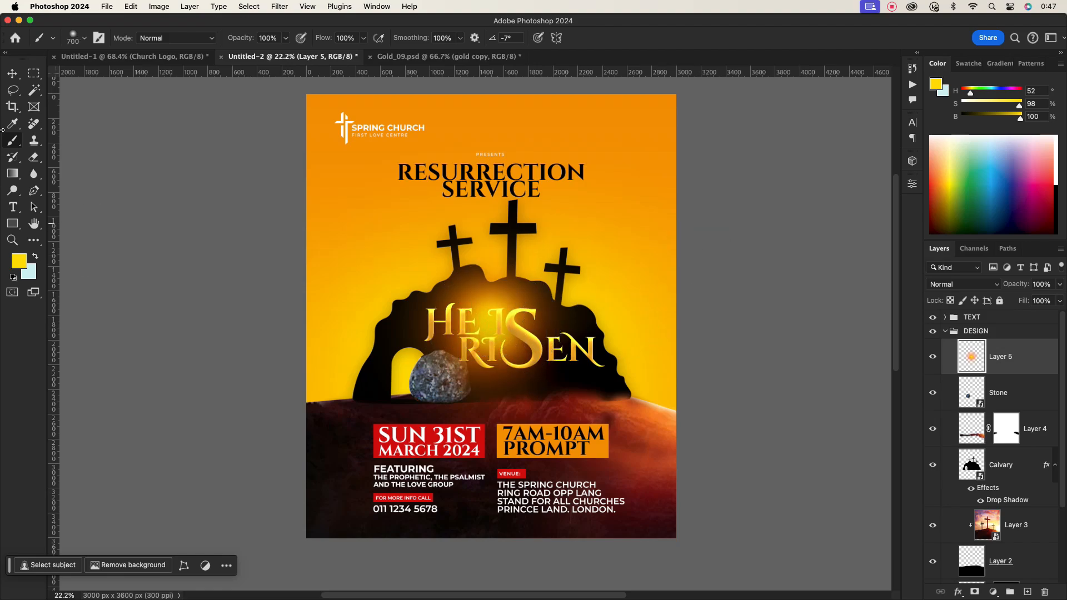
- Set the foreground colour to white and shrink the brush to about 175 px for a bright core highlight
key(v)
click(22, 263)
drag(675, 313, 626, 279)
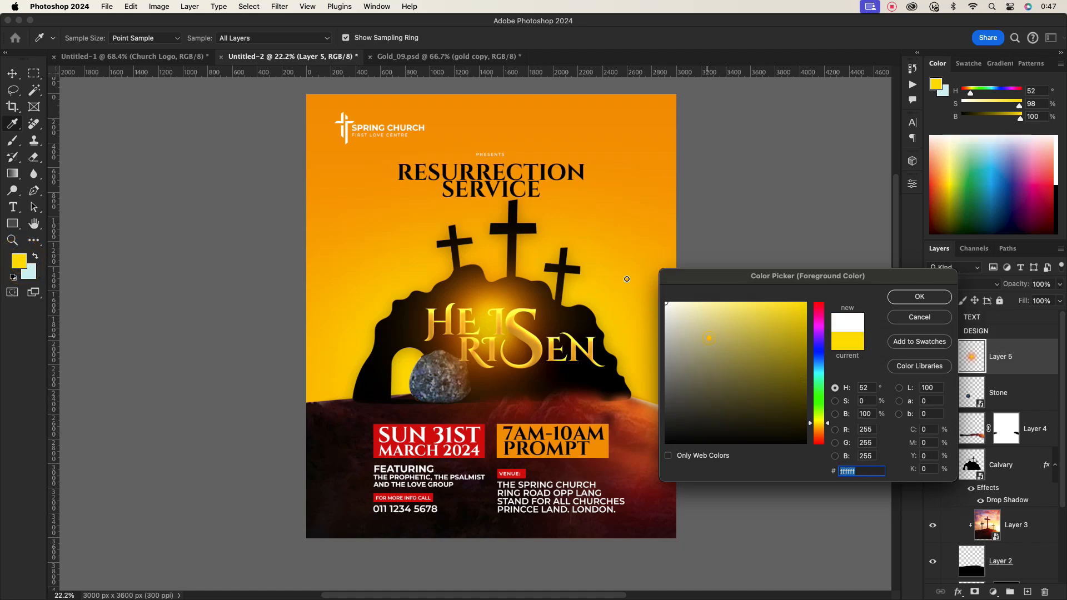
click(919, 299)
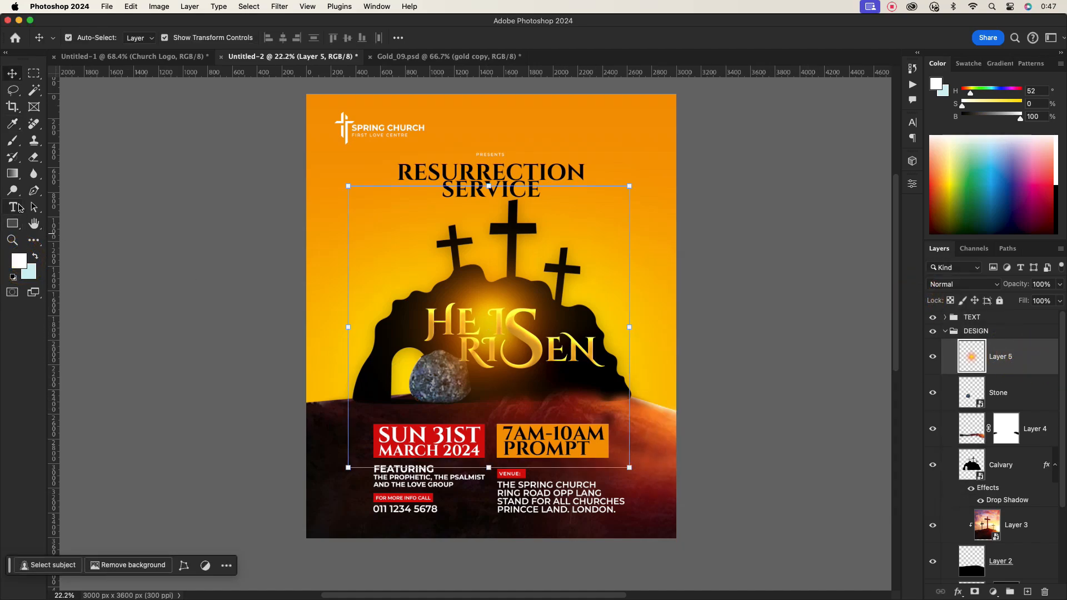
click(15, 146)
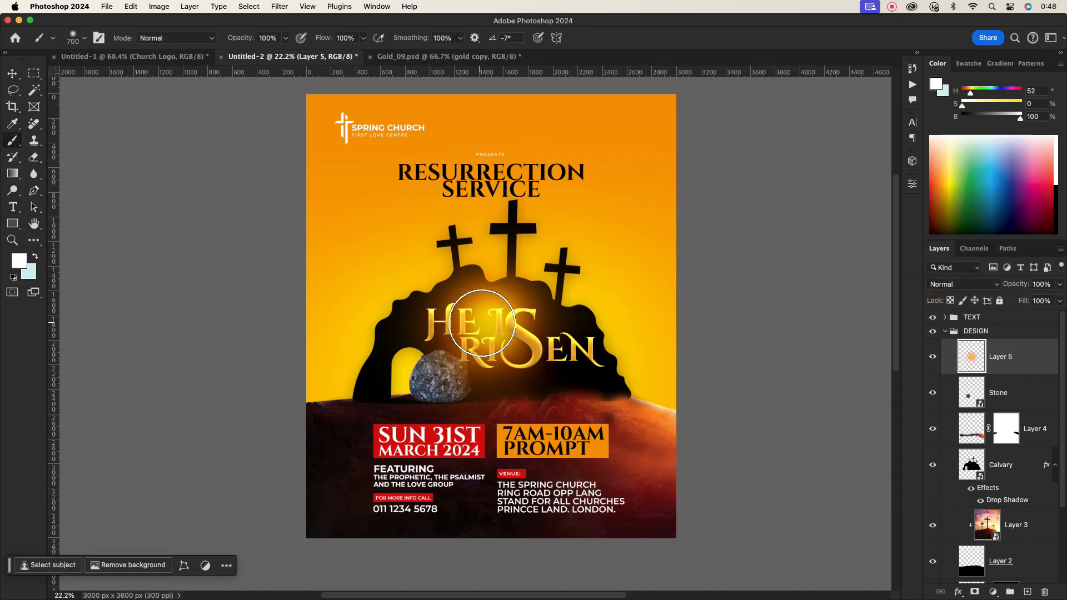
key(bracketleft)
key(bracketleft)
key(bracketleft)
key(bracketleft)
key(bracketleft)
key(bracketleft)
key(bracketleft)
key(bracketleft)
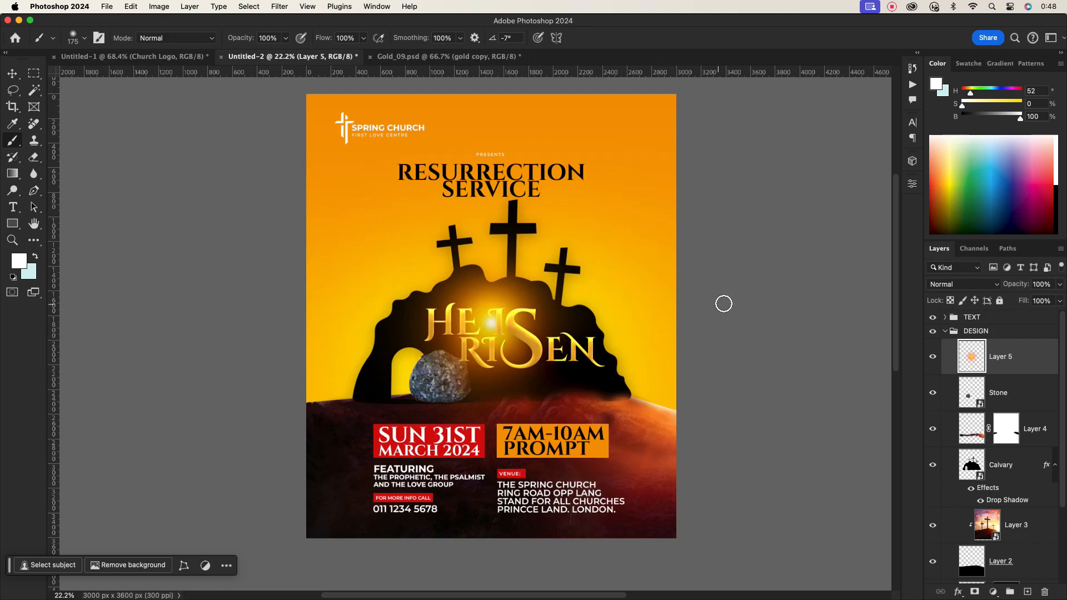
- Scale the glow layer down to about 49%, place it in the tomb doorway, and set its blend mode to Screen
click(12, 73)
drag(630, 325, 476, 368)
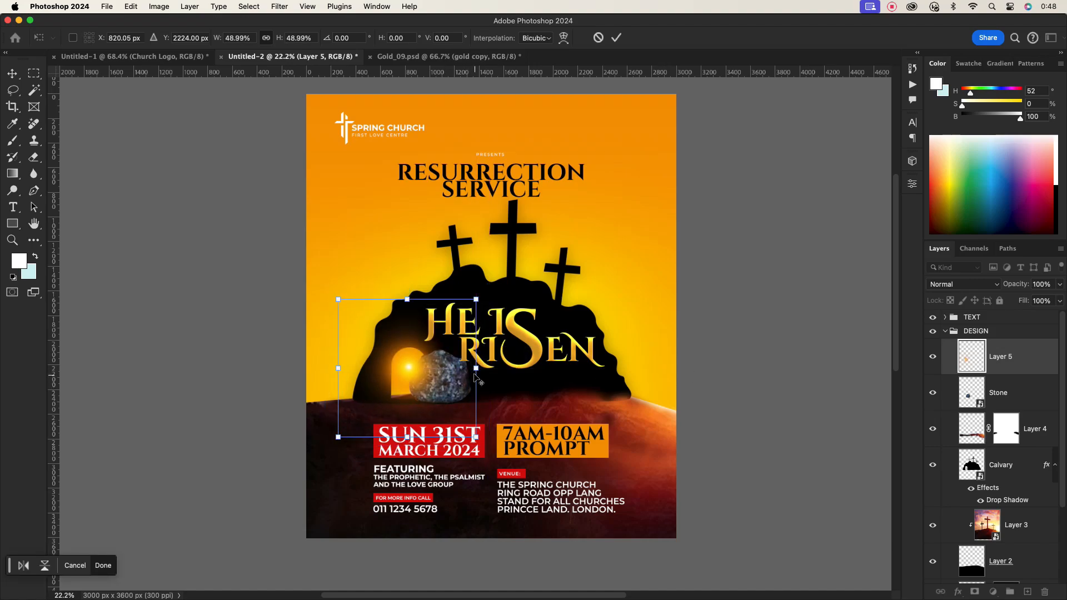
key(Return)
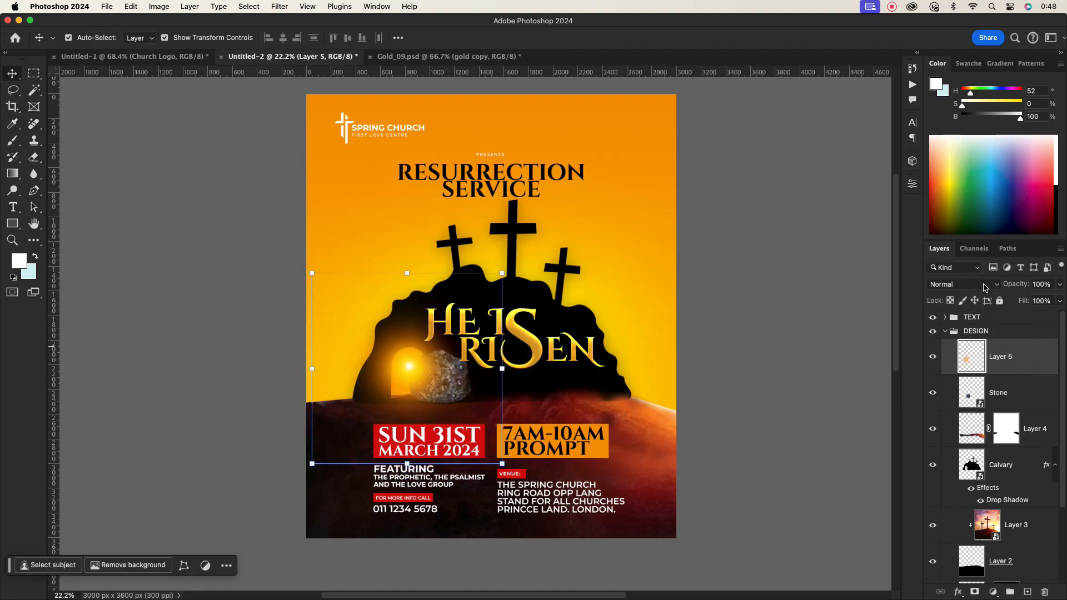
click(985, 285)
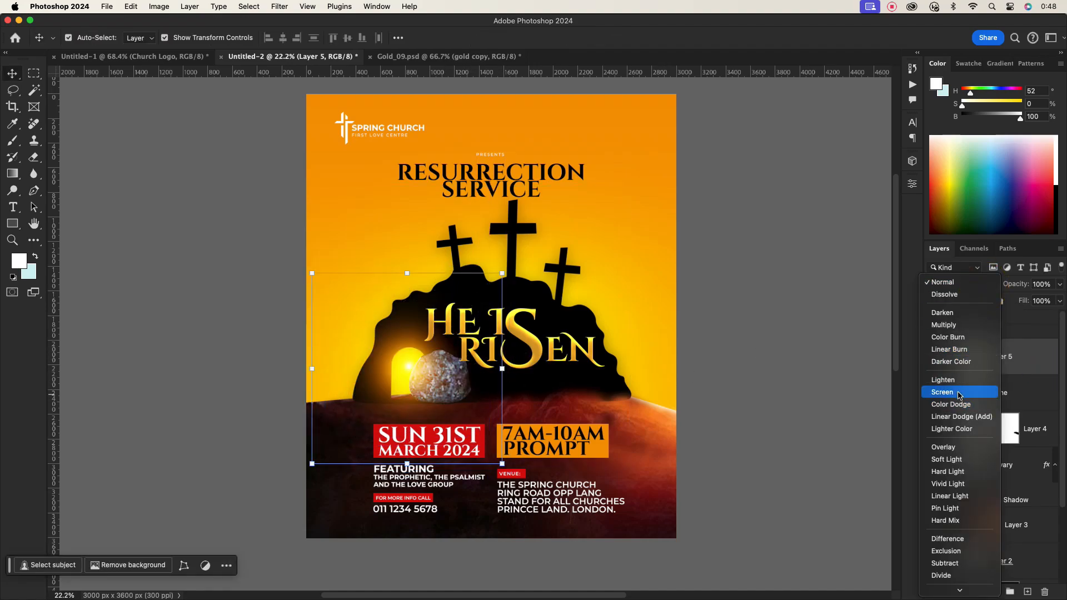
click(957, 392)
- Enlarge the glow to about 123% and reposition it over the tomb entrance beside the stone
drag(312, 378, 278, 380)
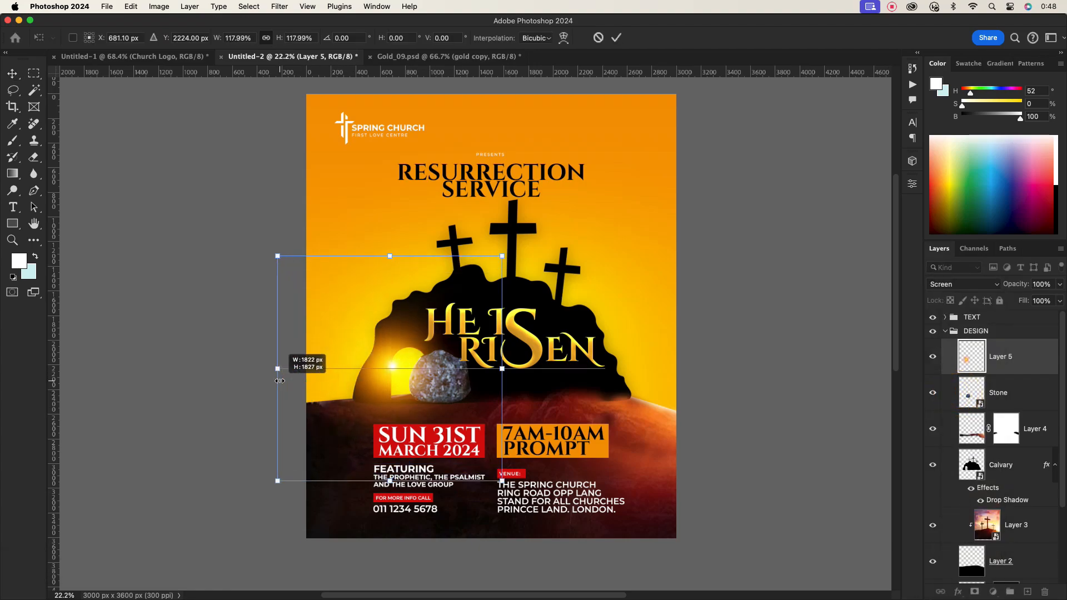
drag(389, 378, 401, 384)
click(740, 297)
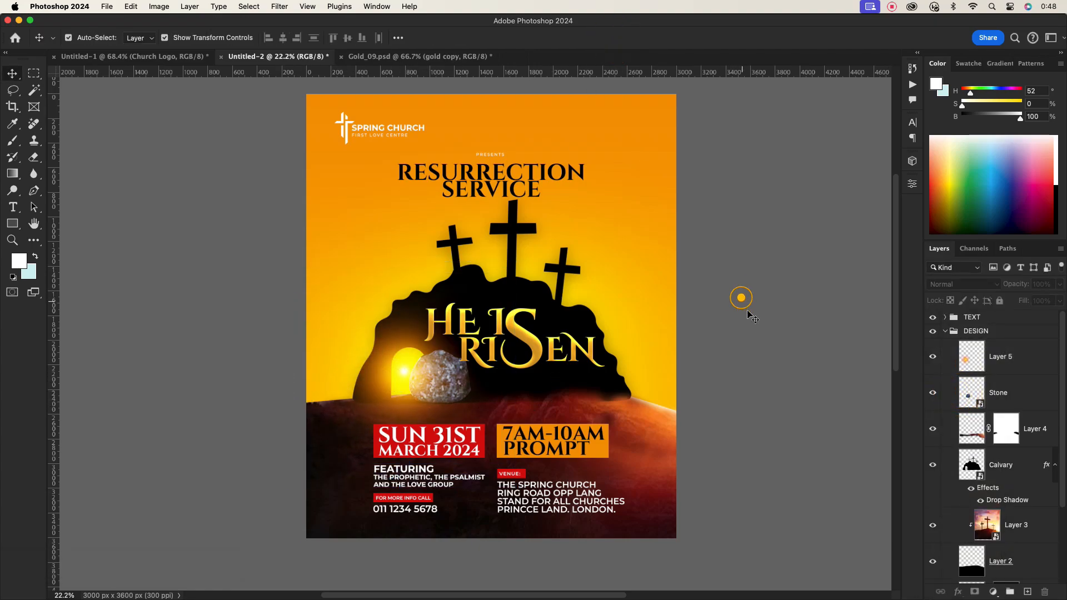
scroll(412, 372, up, 2)
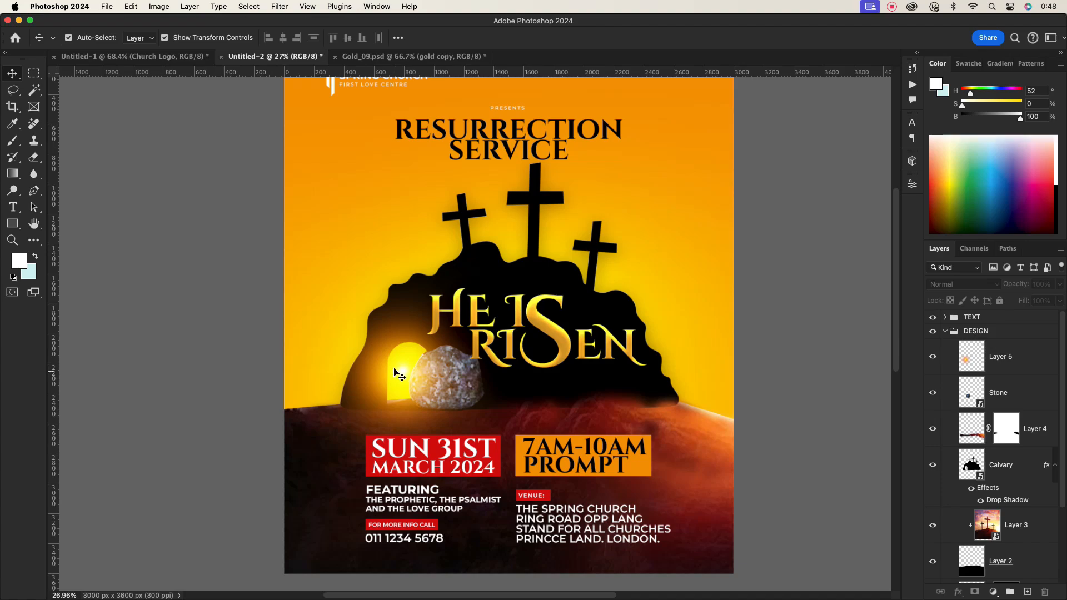
click(394, 372)
drag(537, 374, 568, 374)
drag(402, 375, 409, 375)
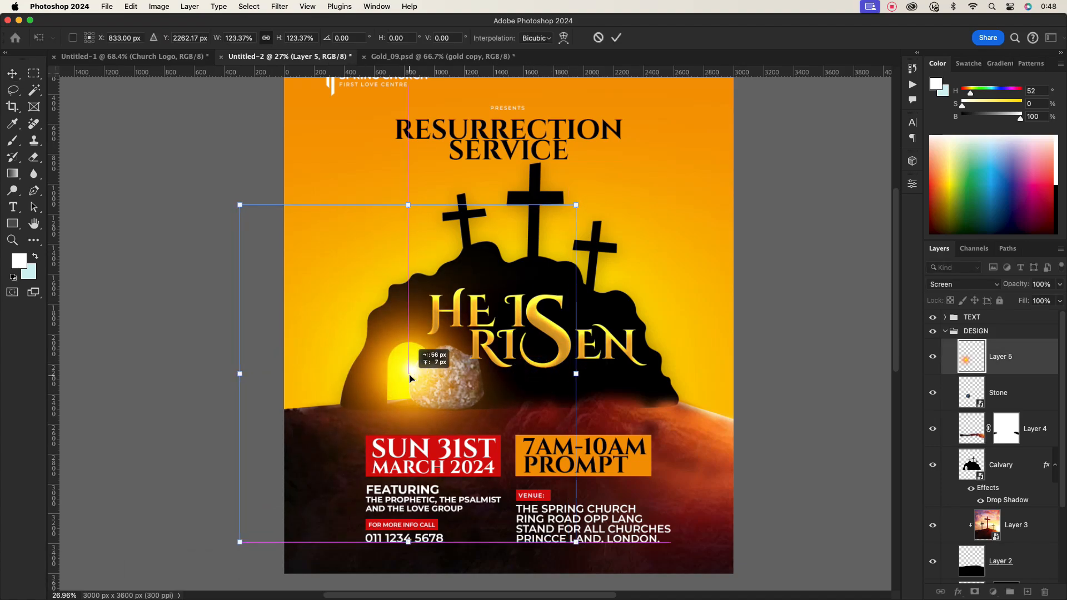
click(762, 293)
scroll(560, 321, down, 2)
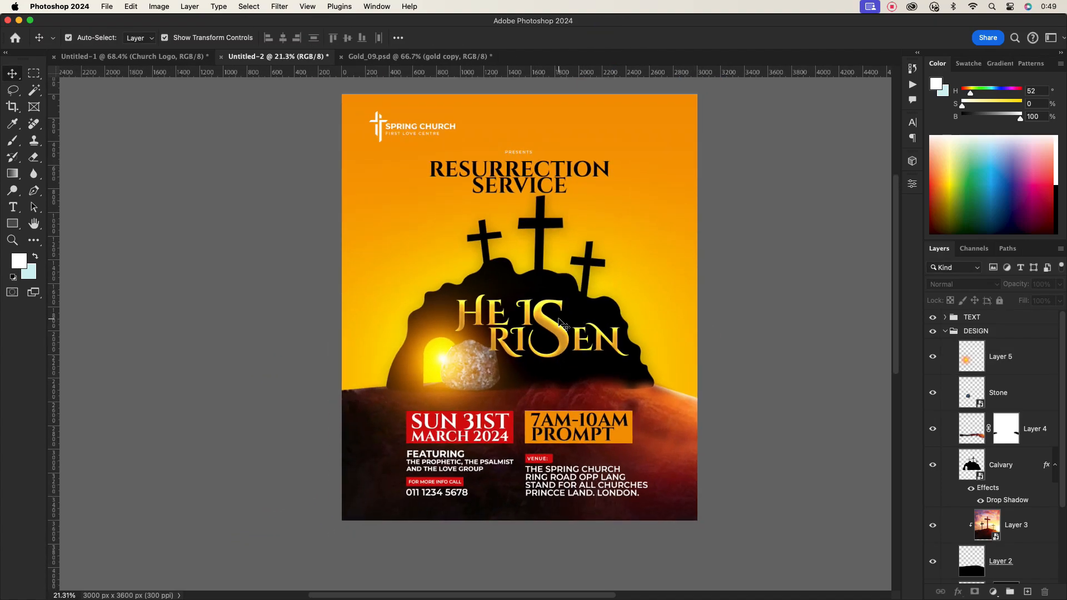
- Move the glow layer below the Stone layer in the DESIGN group
click(1019, 353)
drag(1019, 354, 1017, 397)
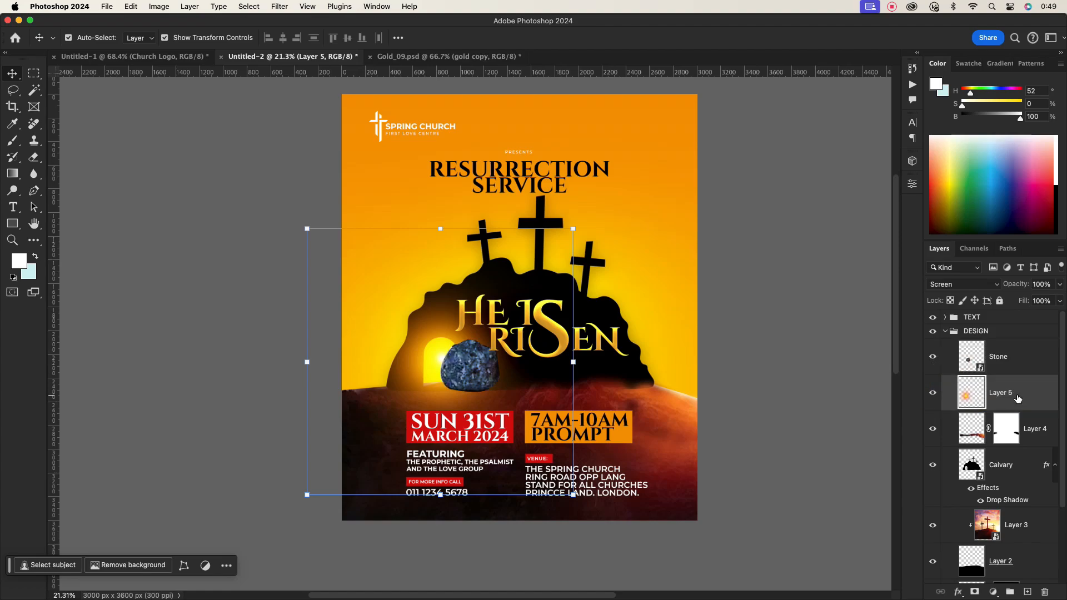
click(1013, 367)
click(1014, 392)
- Duplicate the glow layer, move the copy above the Stone layer, and narrow the copy horizontally
key(super+j)
drag(1033, 397, 1021, 342)
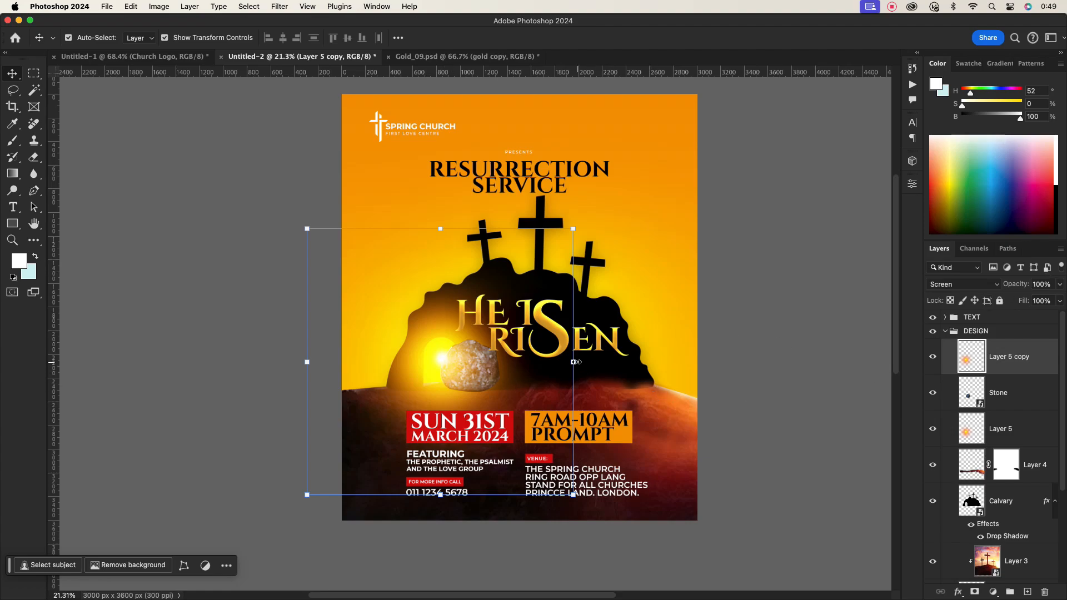
drag(575, 362, 450, 353)
click(615, 40)
click(741, 276)
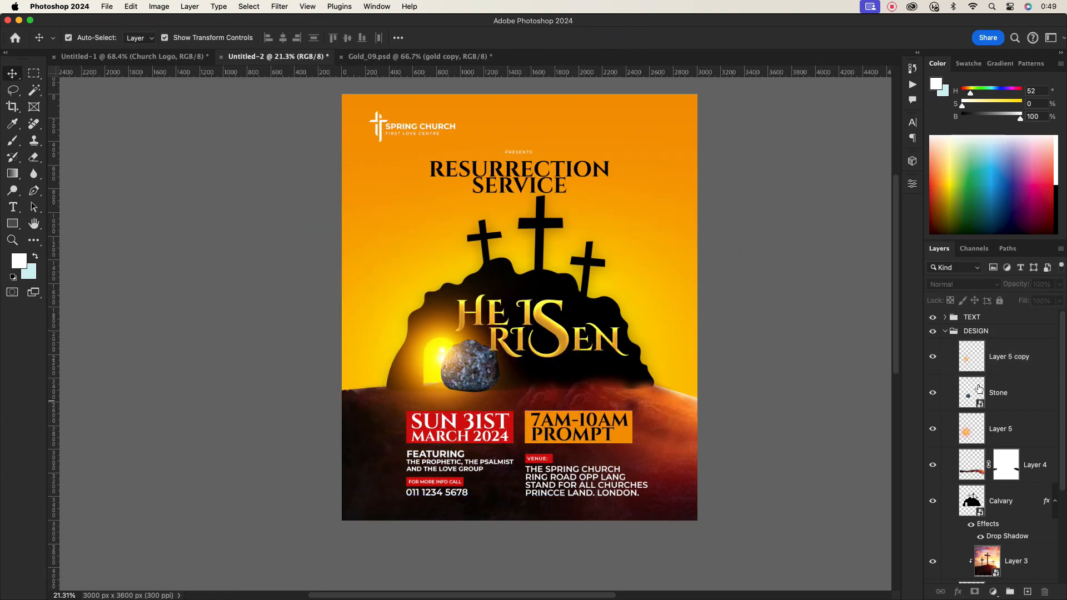
- Add a new empty layer directly above Layer 3, below the Calvary layer, in the DESIGN group
click(944, 331)
drag(555, 274, 521, 301)
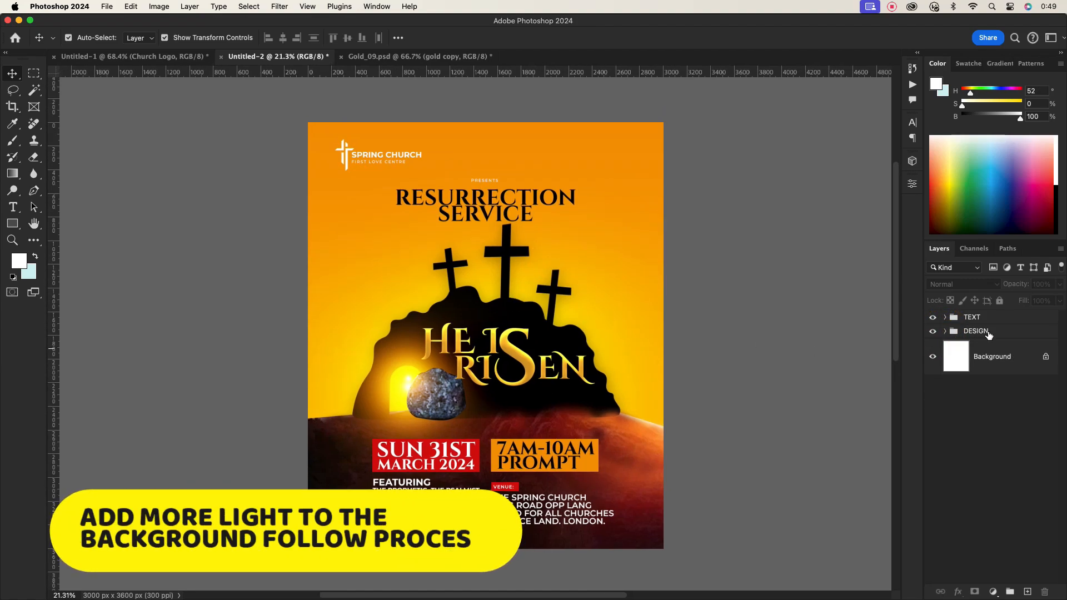
click(955, 331)
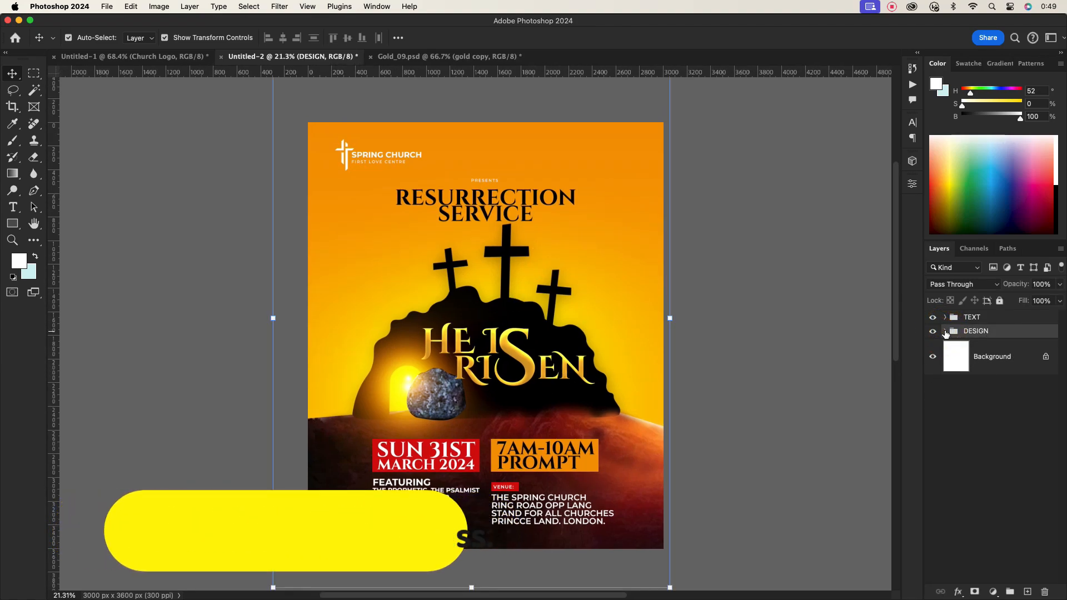
click(945, 331)
click(1017, 451)
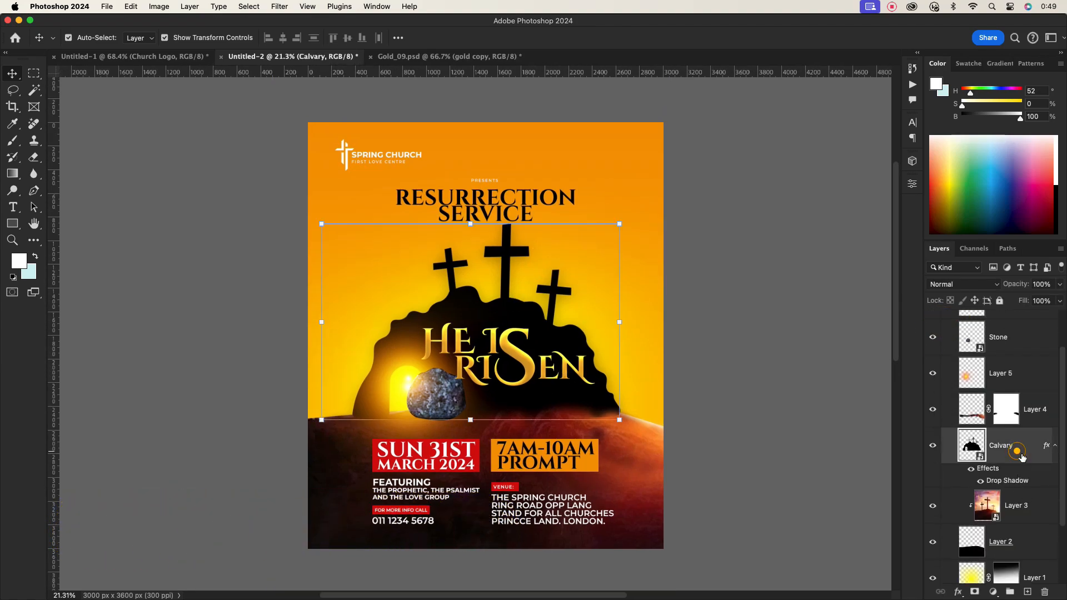
click(1026, 495)
click(1027, 592)
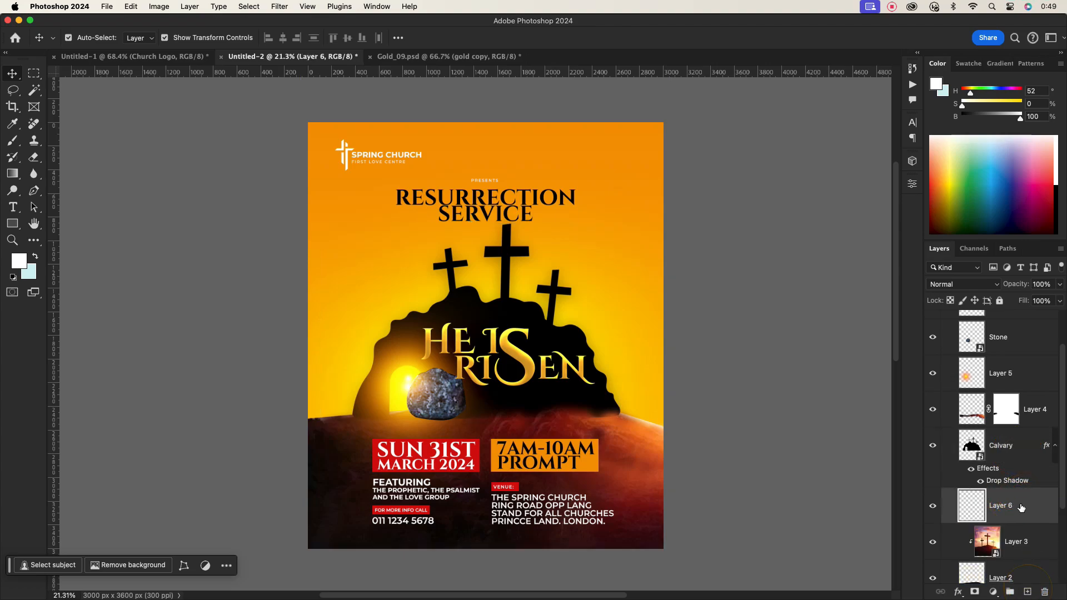
- Enlarge the brush and paint large soft white dabs behind the crosses and Calvary hill
click(12, 140)
key(])
key(])
key(])
key(])
key(])
key(])
key(])
key(])
key(])
key(])
key(])
key(])
key(])
key(])
key(])
key(])
key(])
key(])
click(484, 310)
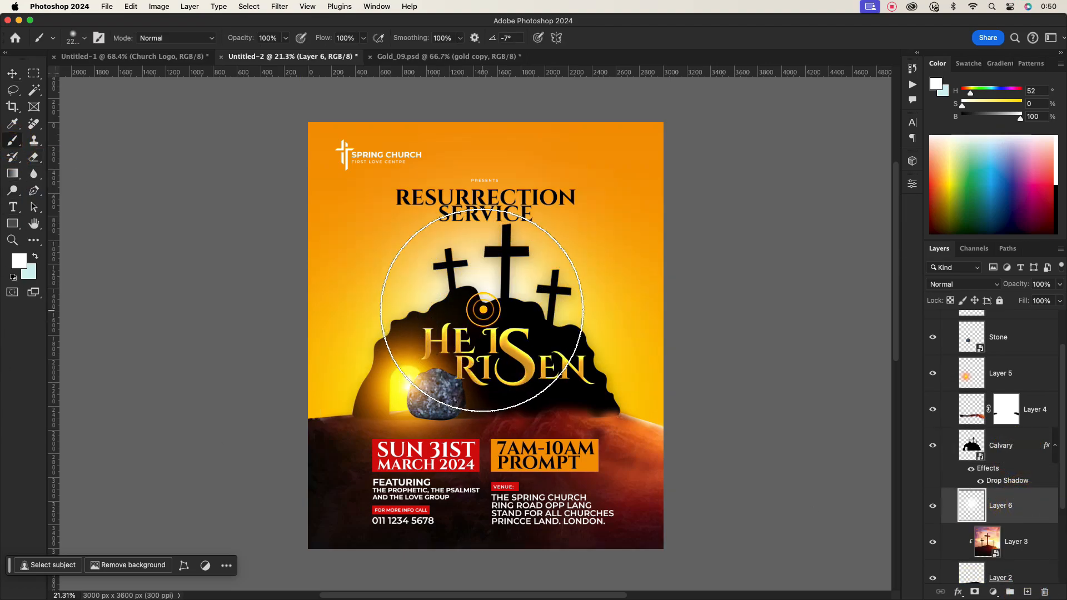
click(500, 362)
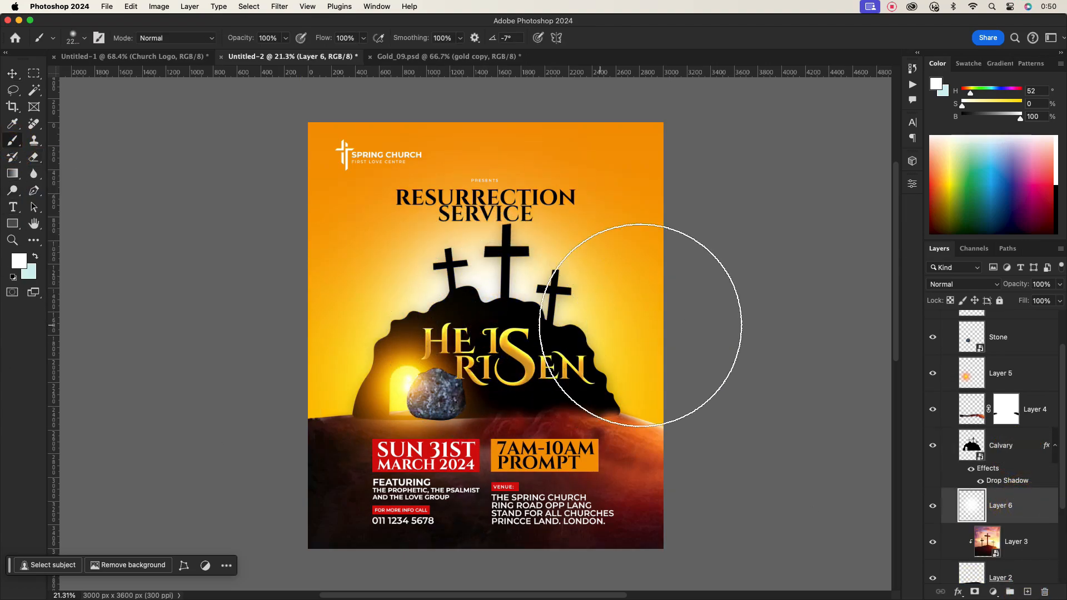
- Set the new white light layer's blend mode to Soft Light
click(979, 288)
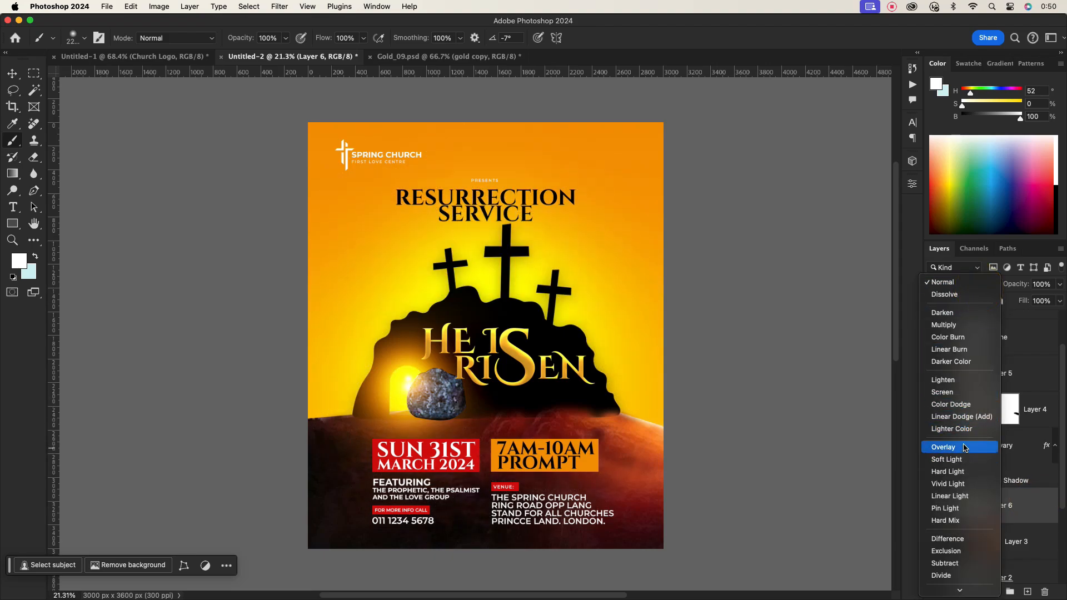
click(946, 459)
click(995, 285)
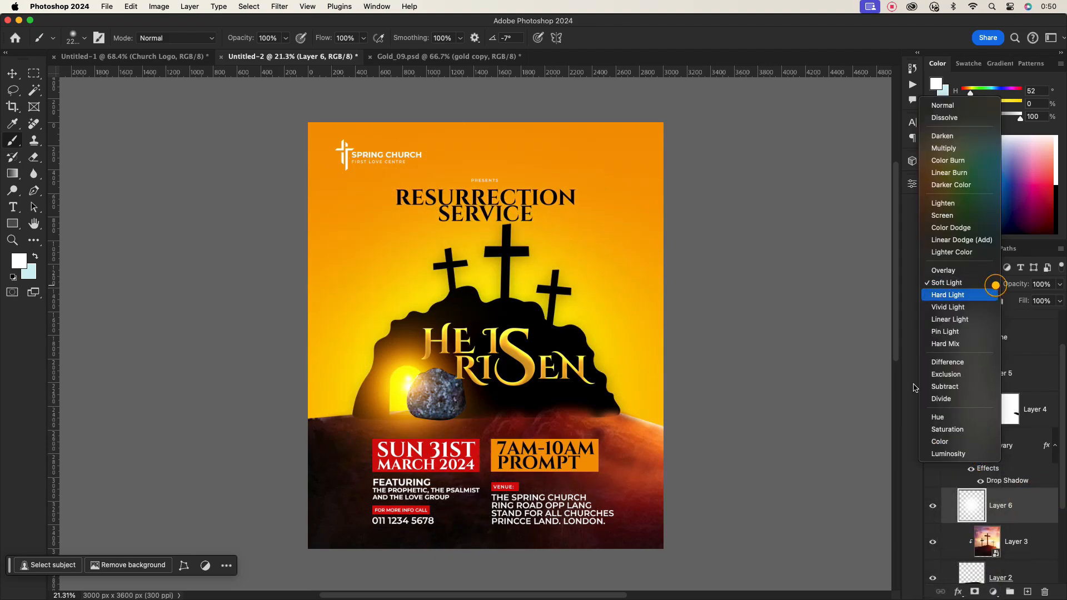
click(1031, 504)
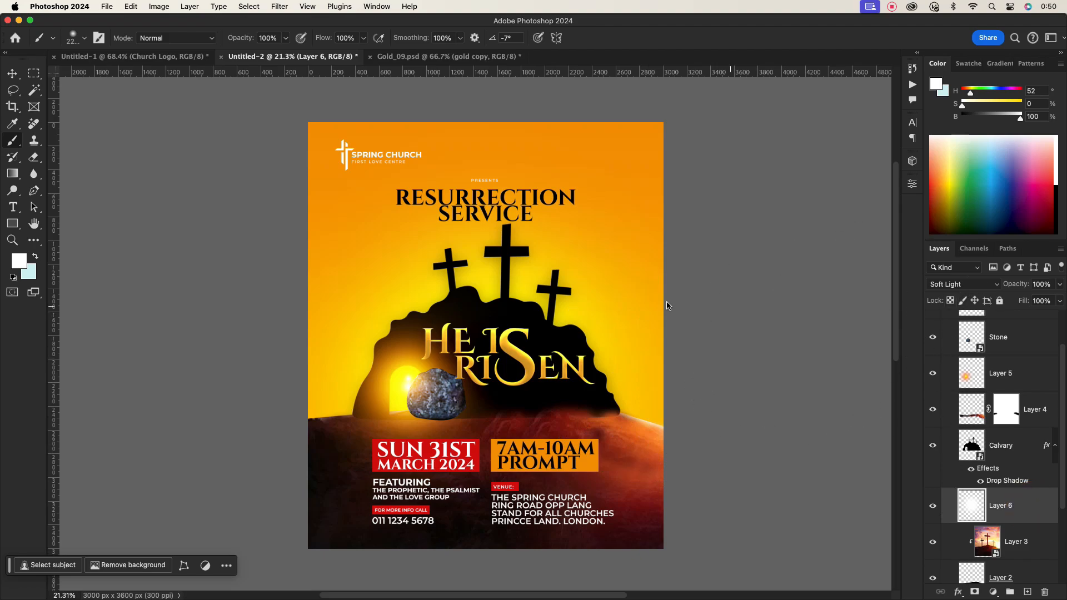
- Collapse the DESIGN group and select the TEXT group
click(12, 73)
scroll(975, 359, up, 3)
click(945, 331)
click(1000, 315)
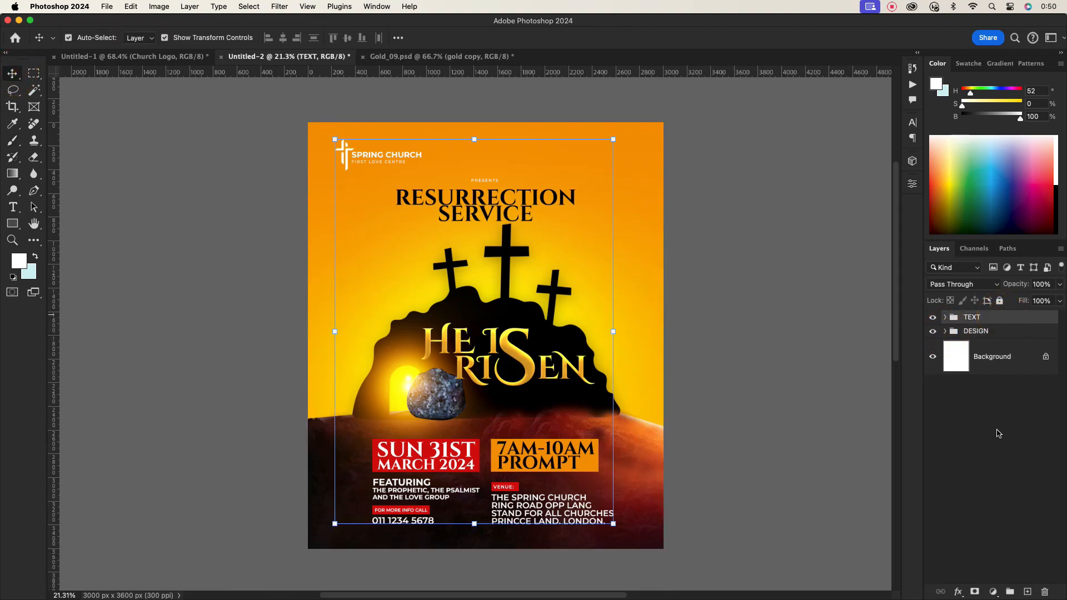
click(998, 434)
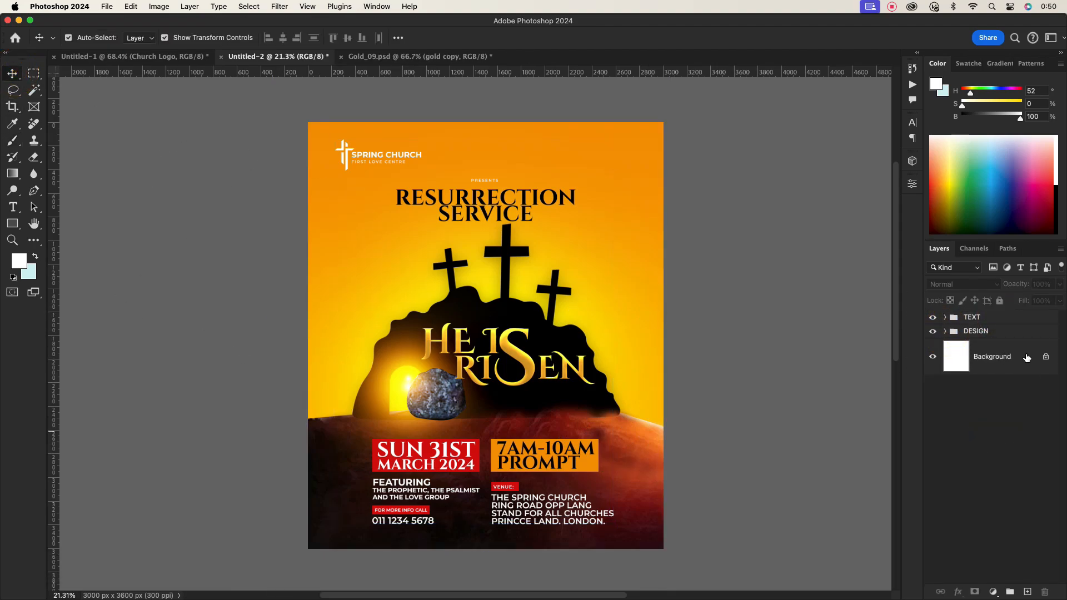
click(995, 321)
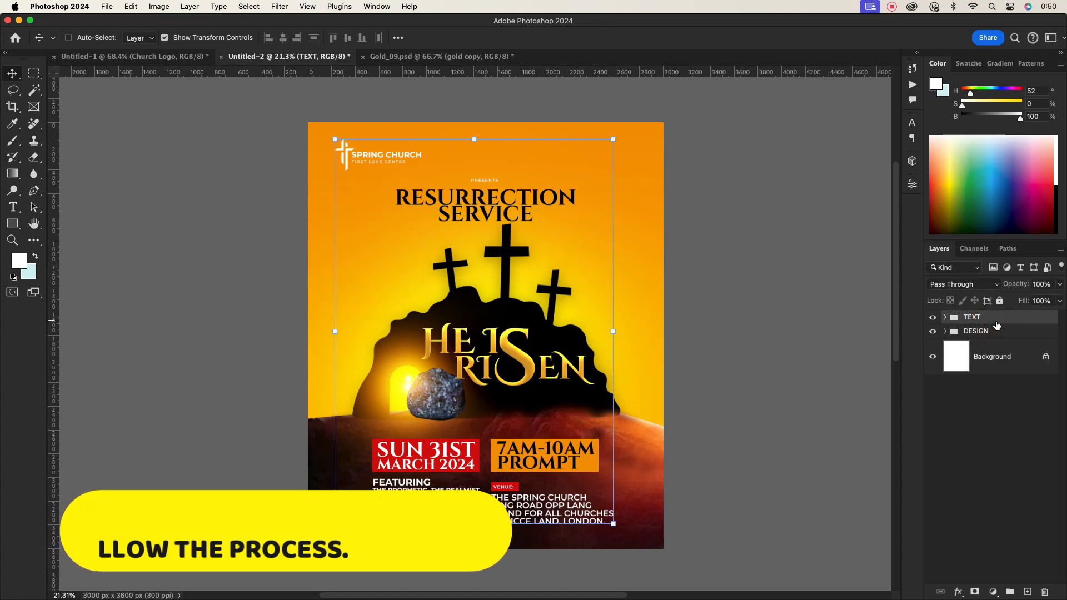
- Stamp all visible layers into a new merged layer and open the Camera Raw Filter on it
key(super+alt+shift+e)
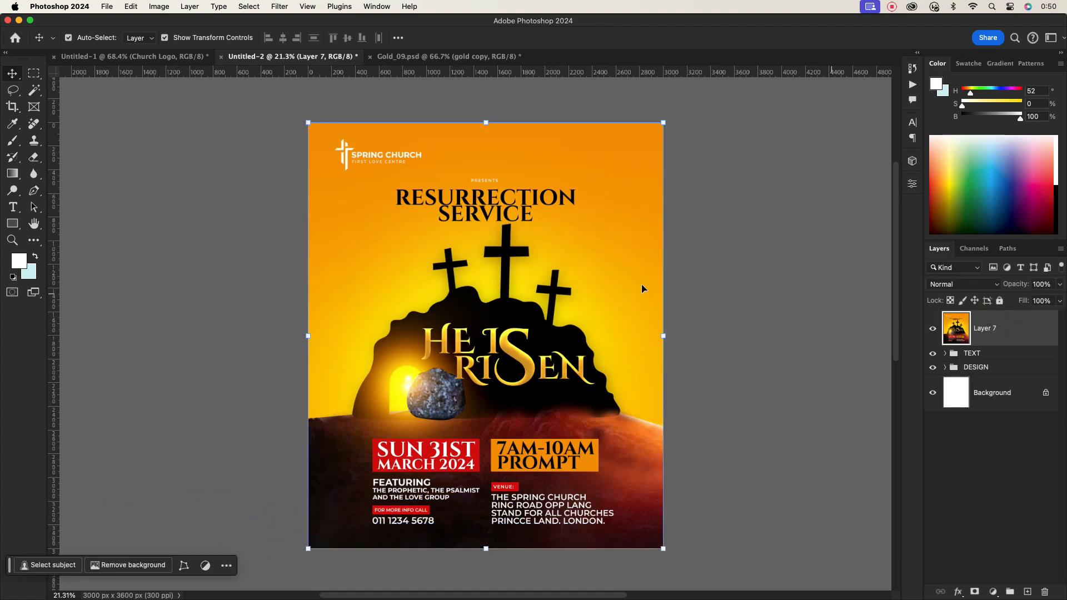
click(275, 3)
click(302, 91)
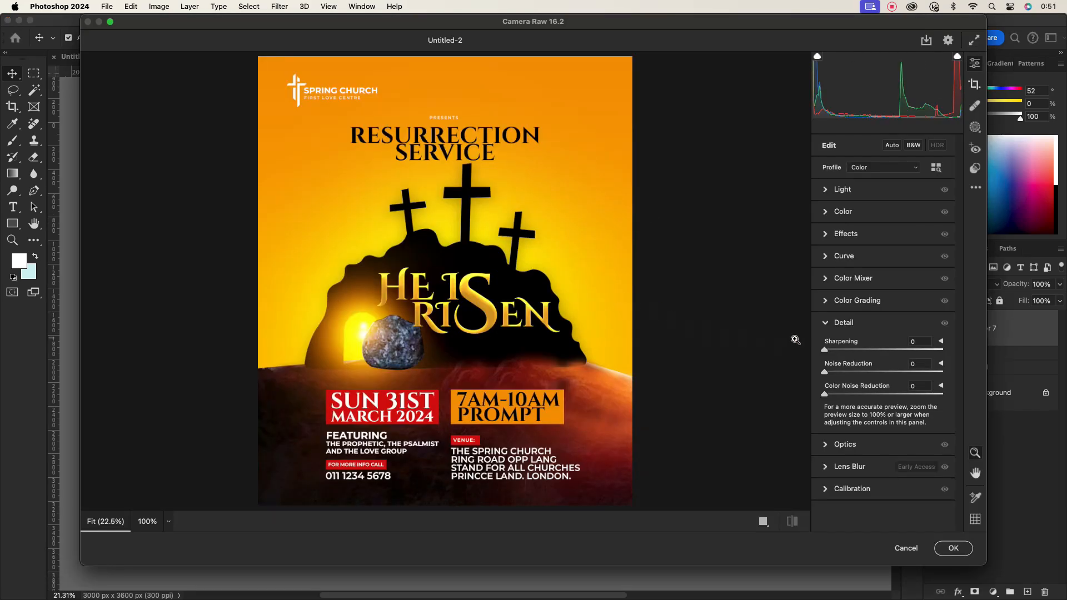
- Adjust the contrast and highlights in the Light settings
click(843, 189)
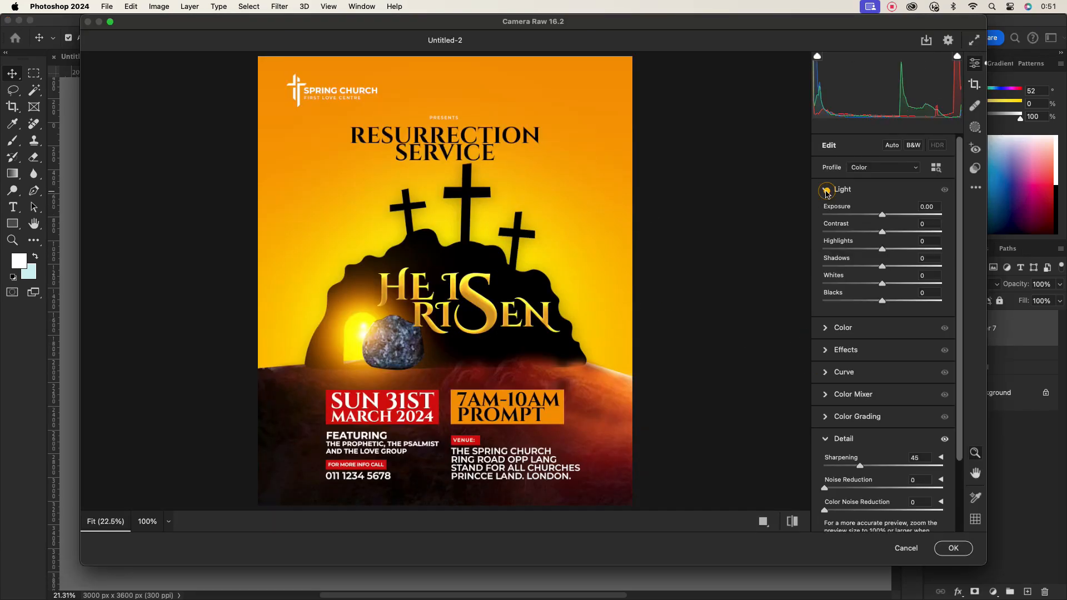
click(883, 231)
drag(882, 249, 904, 274)
click(829, 189)
- Set the Vignette effect to -28
click(828, 233)
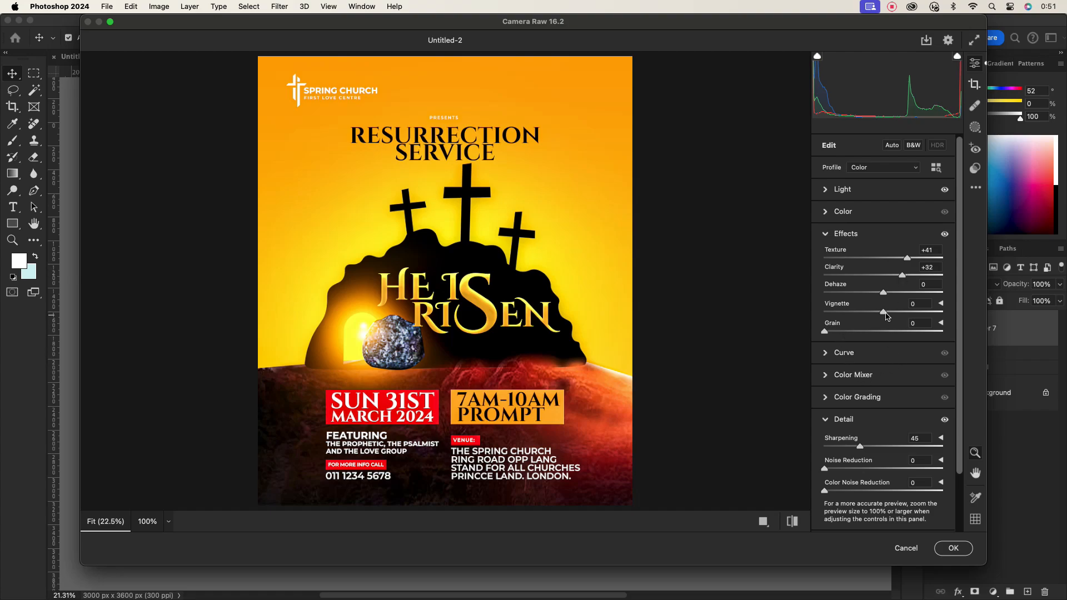
drag(885, 315, 868, 318)
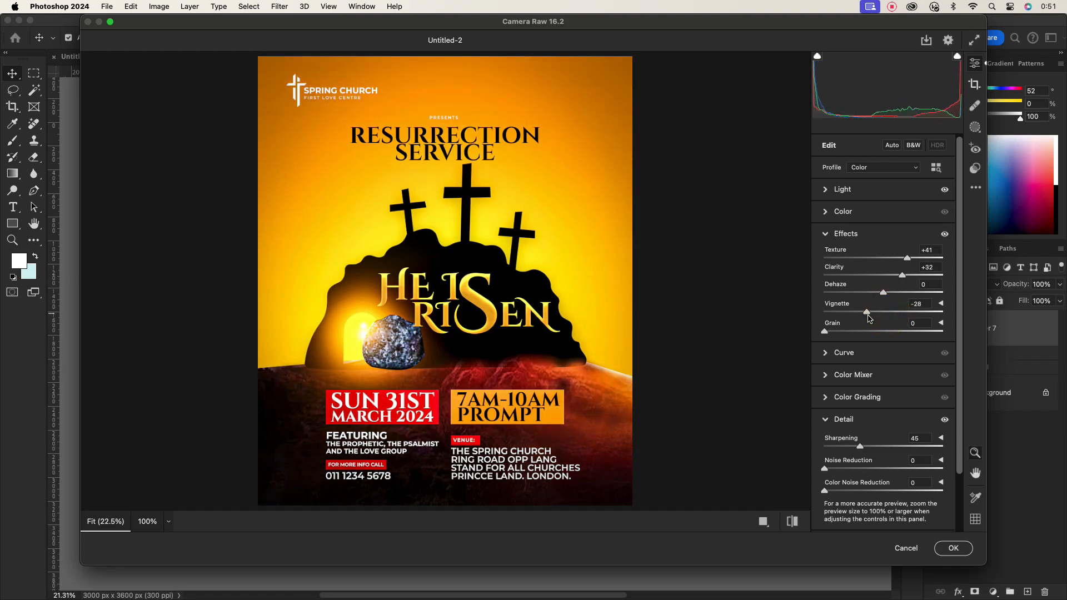
click(827, 235)
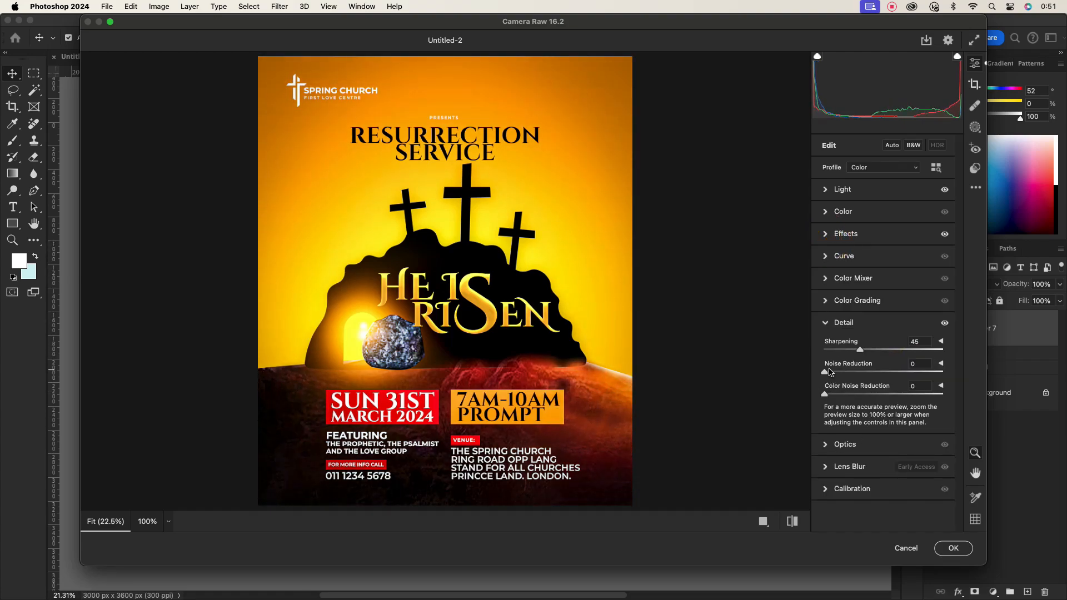
- Color-grade the midtones to about hue 273, saturation 43, luminance -14, tweak shadow and highlight luminance, and apply the filter
click(824, 324)
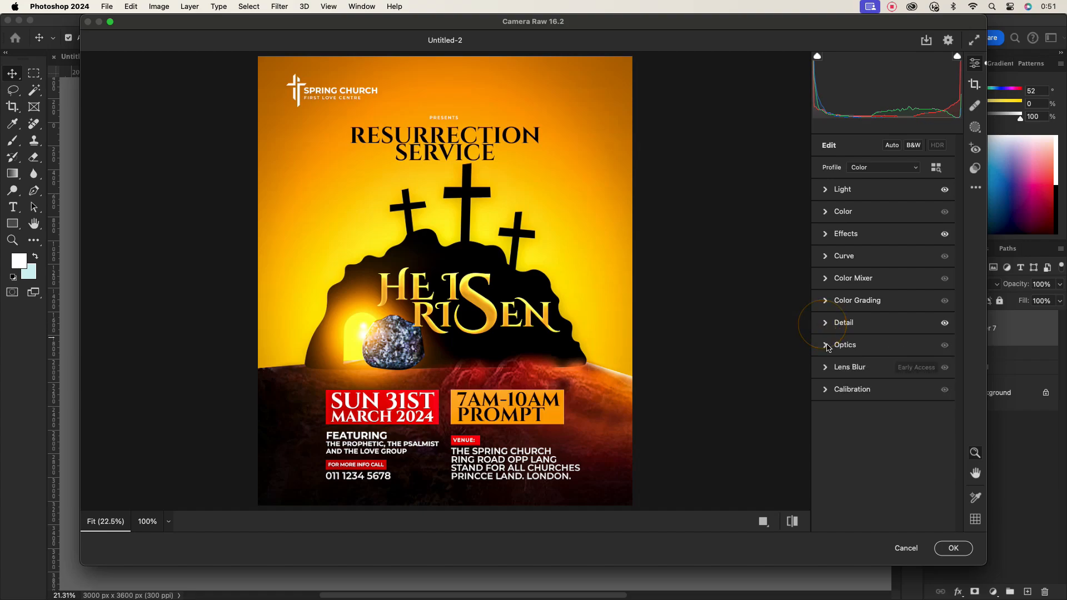
click(828, 305)
drag(847, 376, 859, 367)
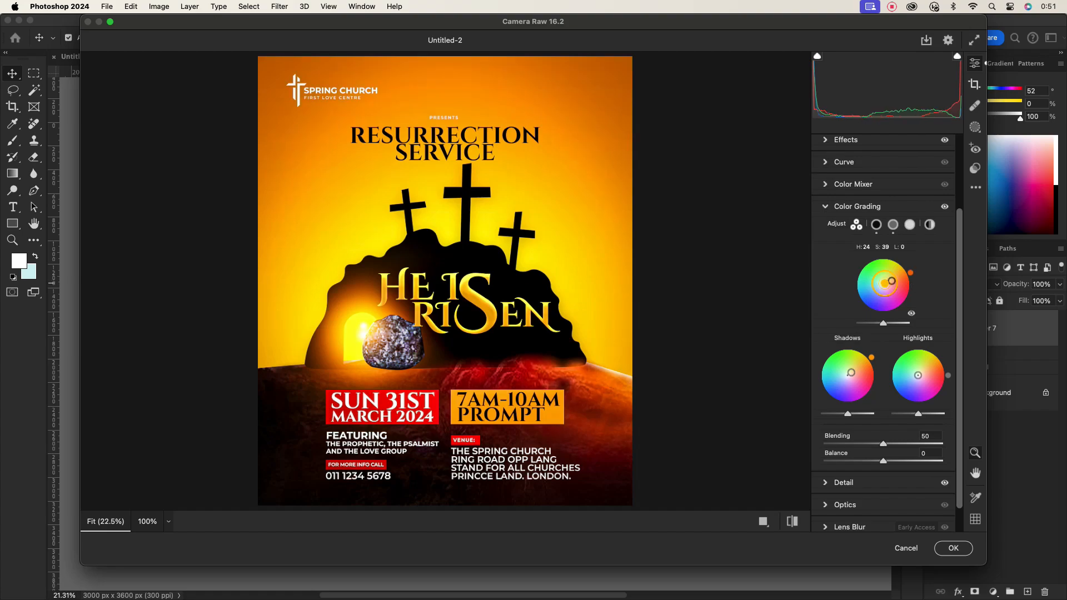
drag(891, 281, 883, 295)
drag(847, 414, 849, 414)
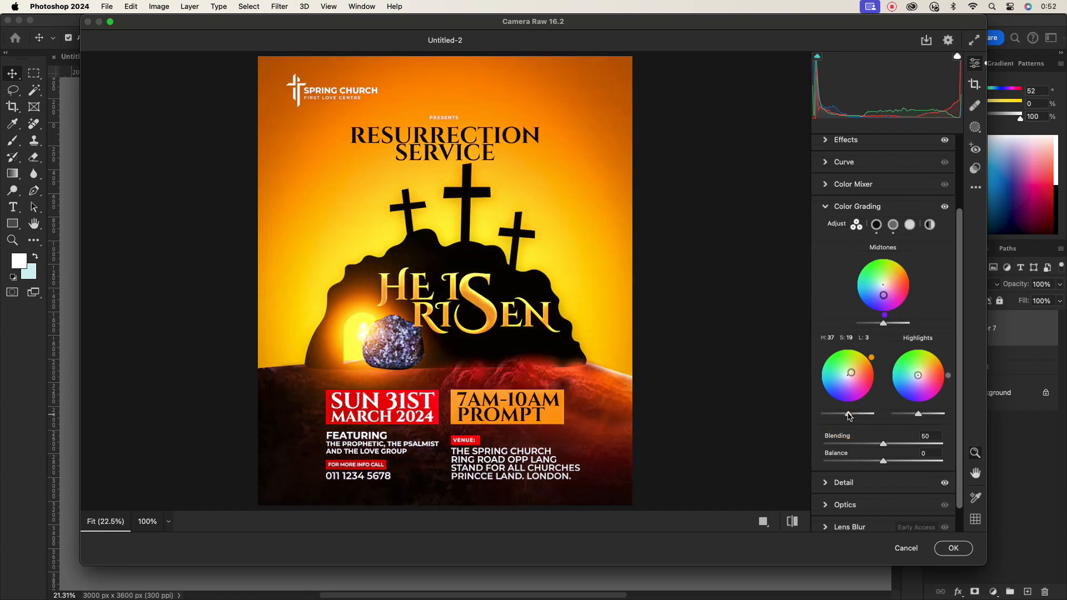
drag(886, 329, 885, 328)
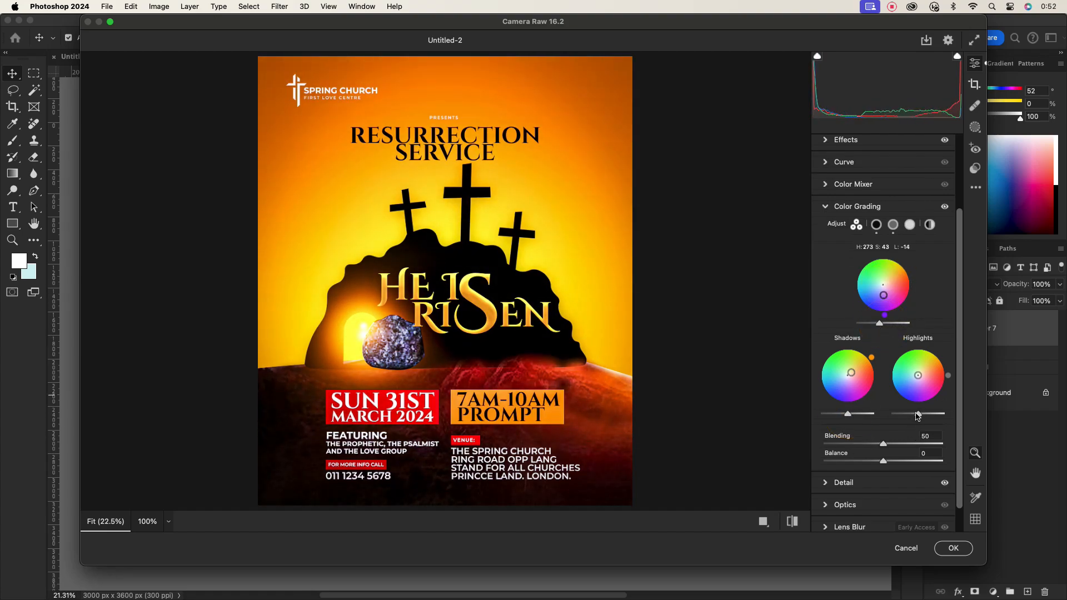
drag(917, 415, 938, 412)
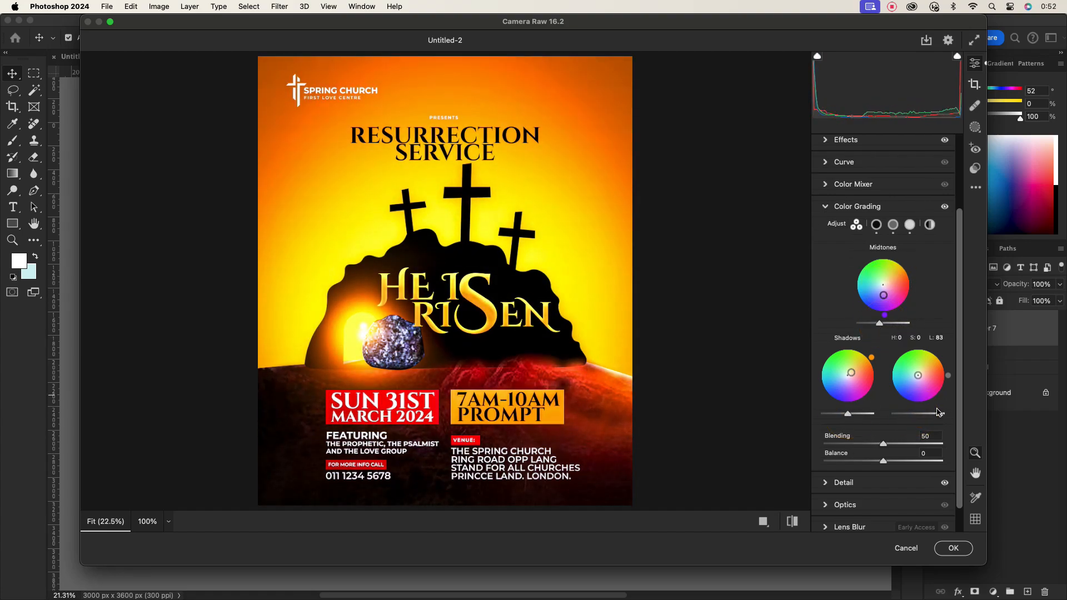
click(953, 548)
- Toggle the stamped layer's visibility to compare the poster before and after the filter
click(932, 328)
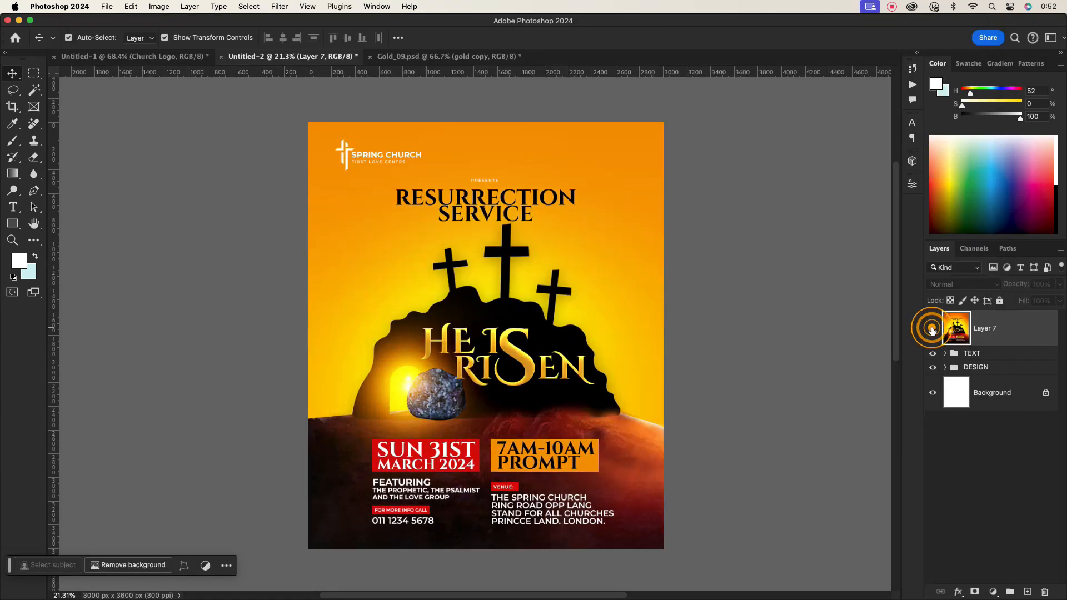
click(932, 328)
click(932, 328)
click(931, 329)
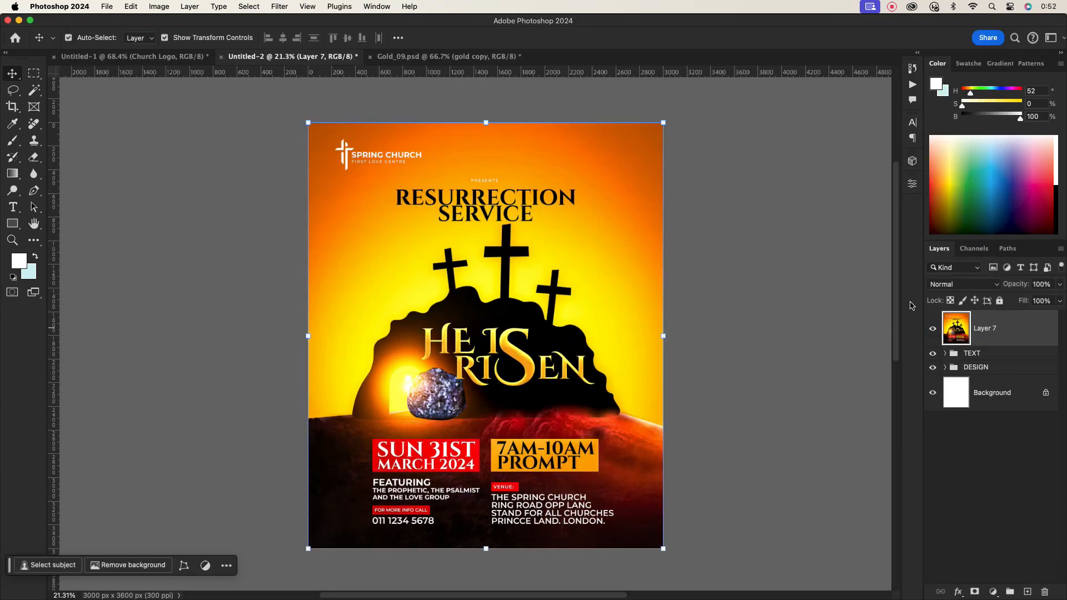